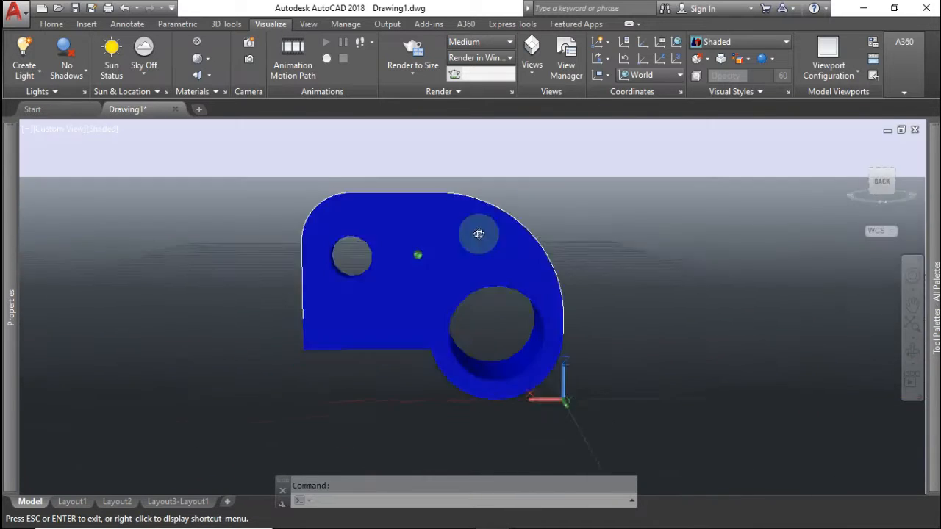
Return the bracket to its home view and switch to a new empty Drawing1 in Top 2D Wireframe
key(Escape)
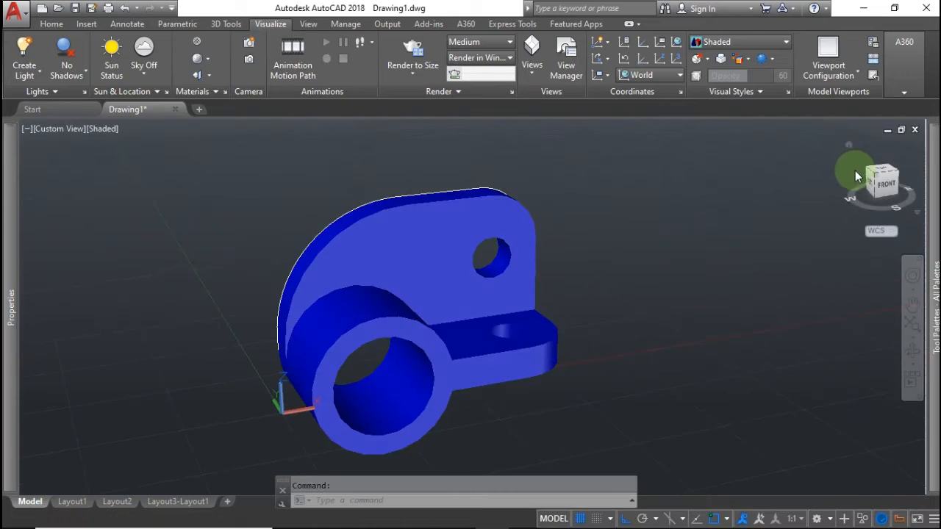
click(848, 146)
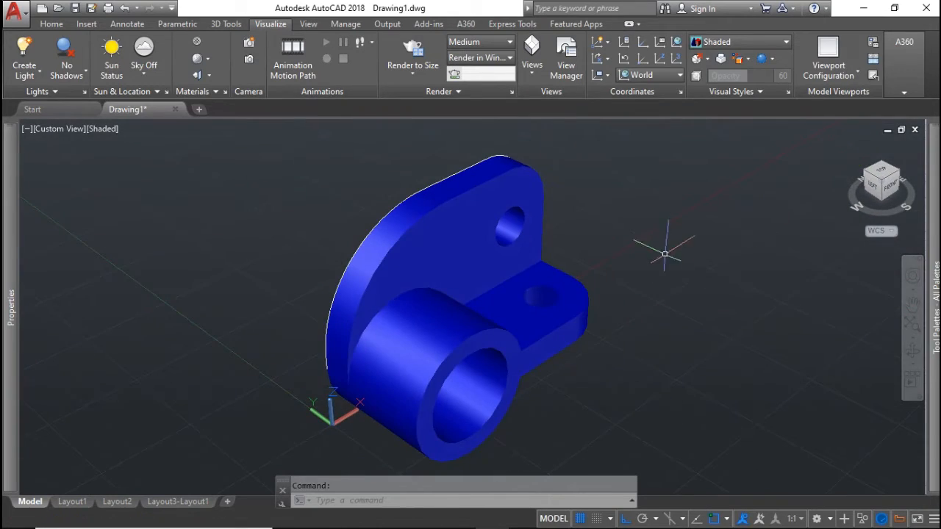
click(680, 315)
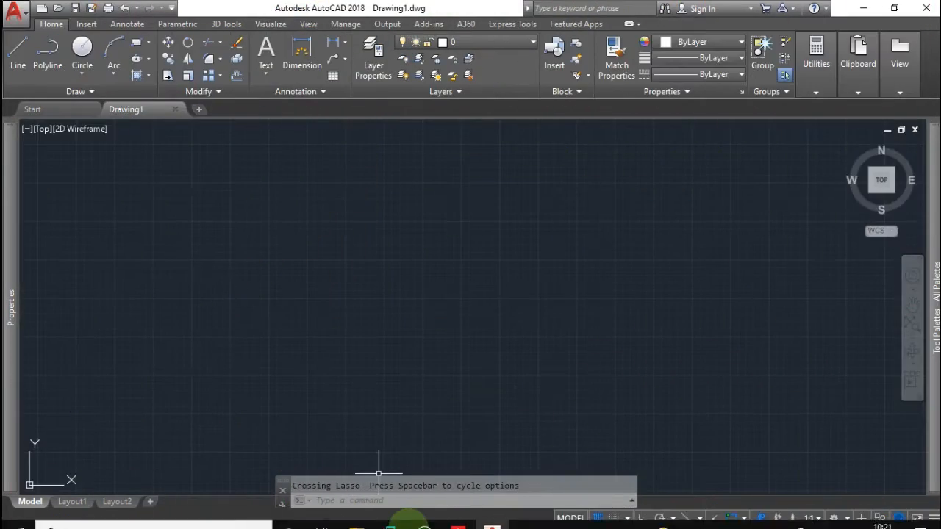
click(458, 517)
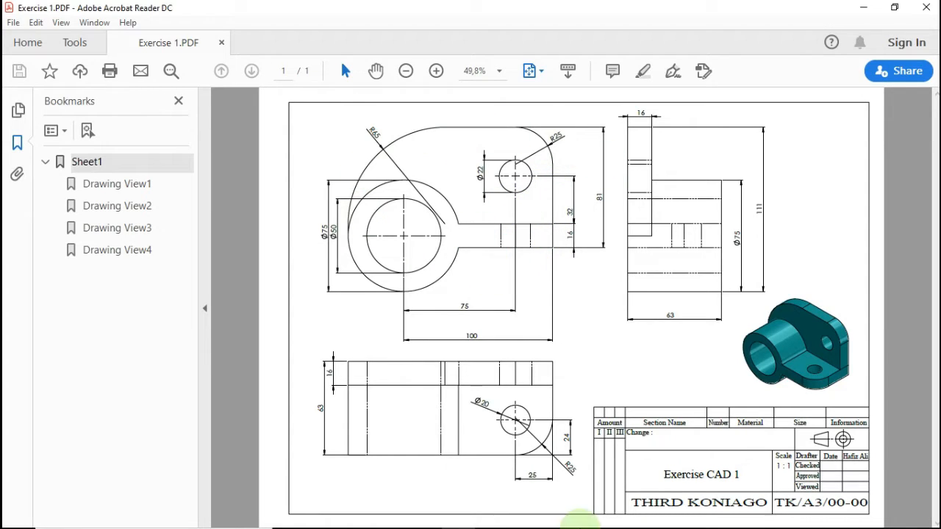
click(492, 515)
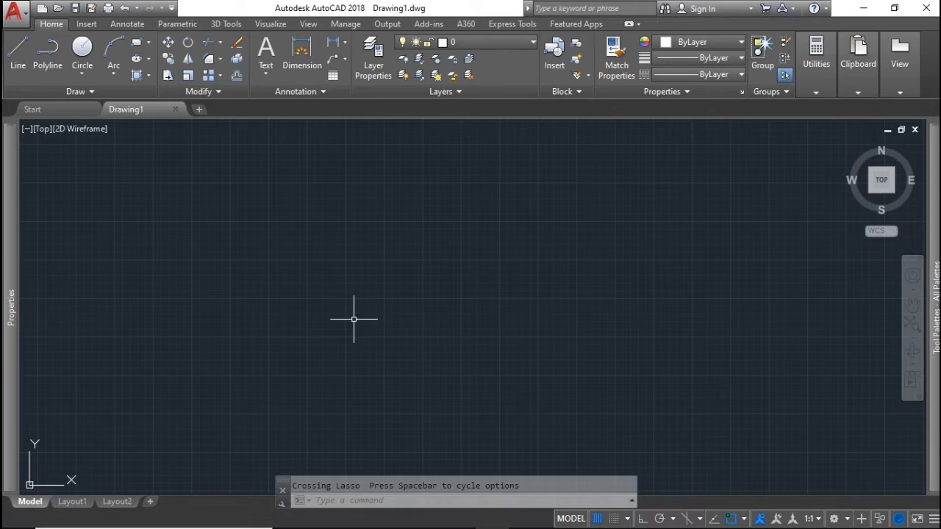
From the home isometric view, rotate the UCS 90° about the X axis
click(847, 147)
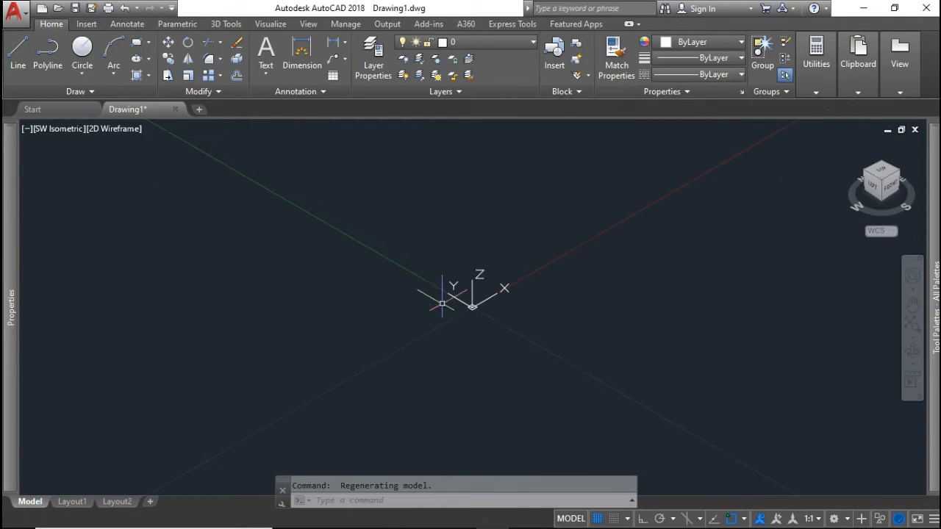
text(ucs)
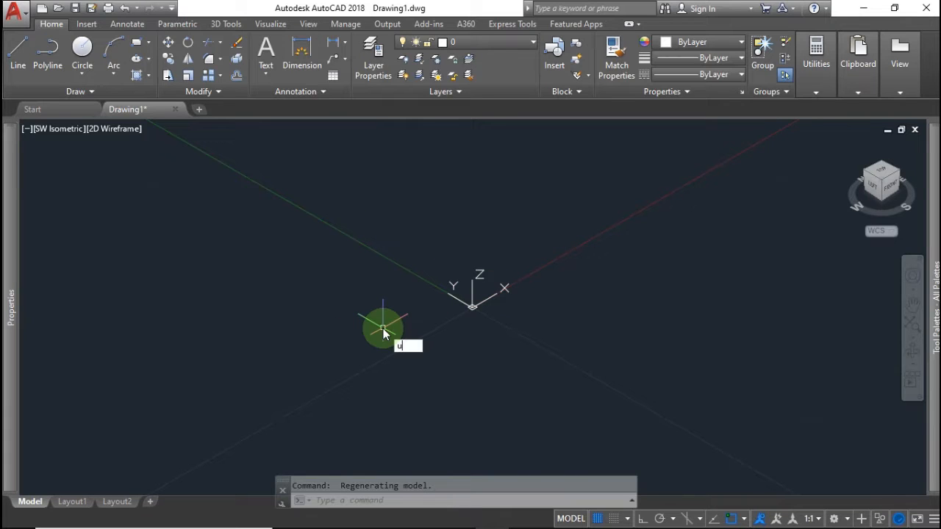
key(Return)
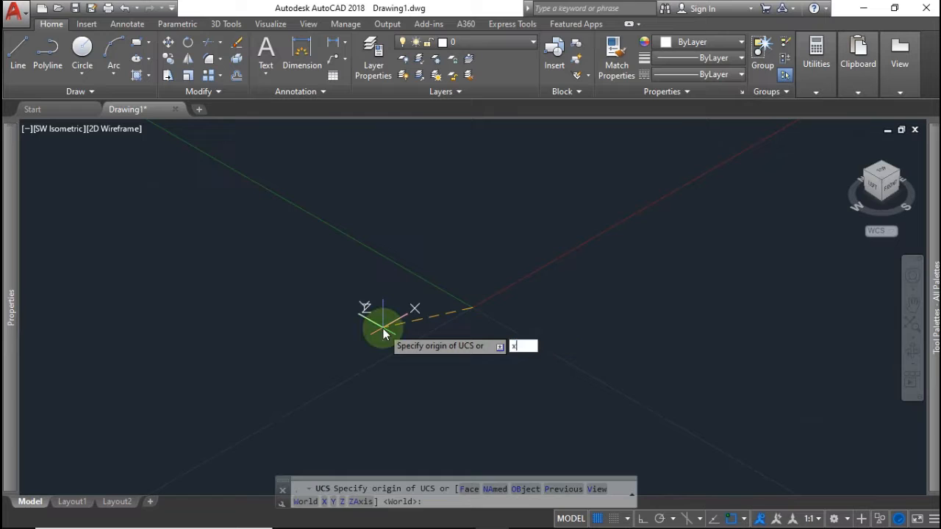
text(x)
key(Return)
text(90)
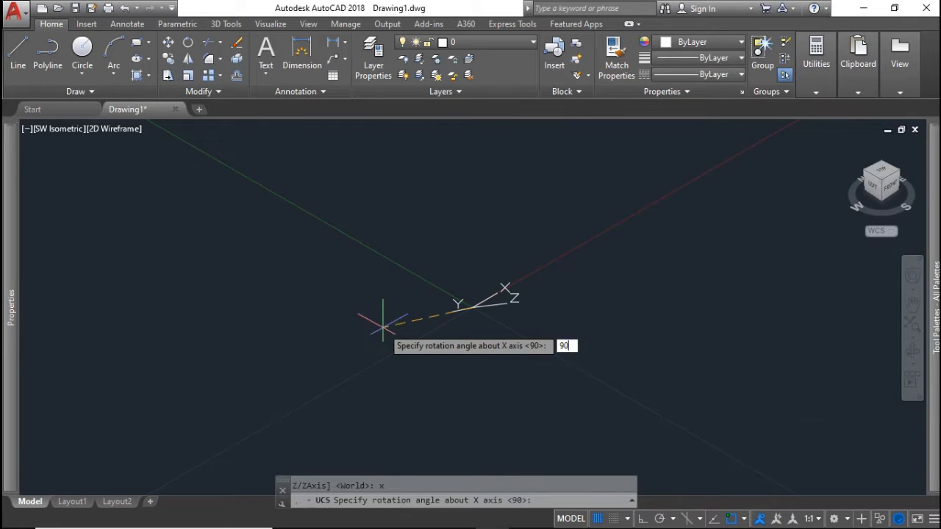
key(Return)
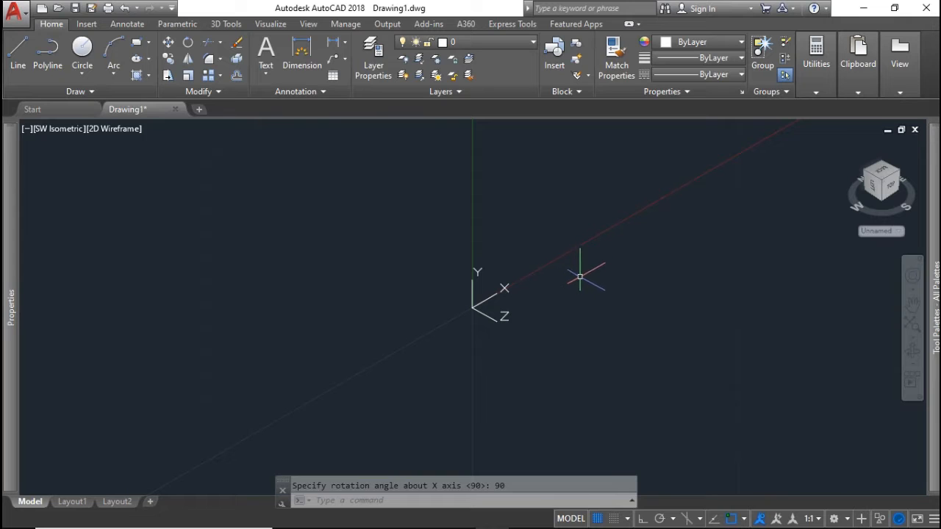
text(c)
key(Return)
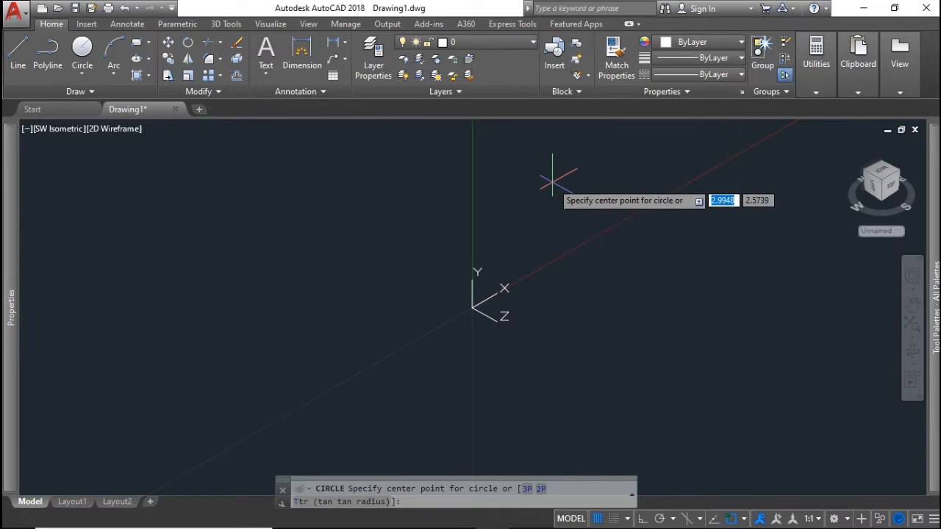
Draw a circle centred at 35,35 with a diameter of 70
text(3)
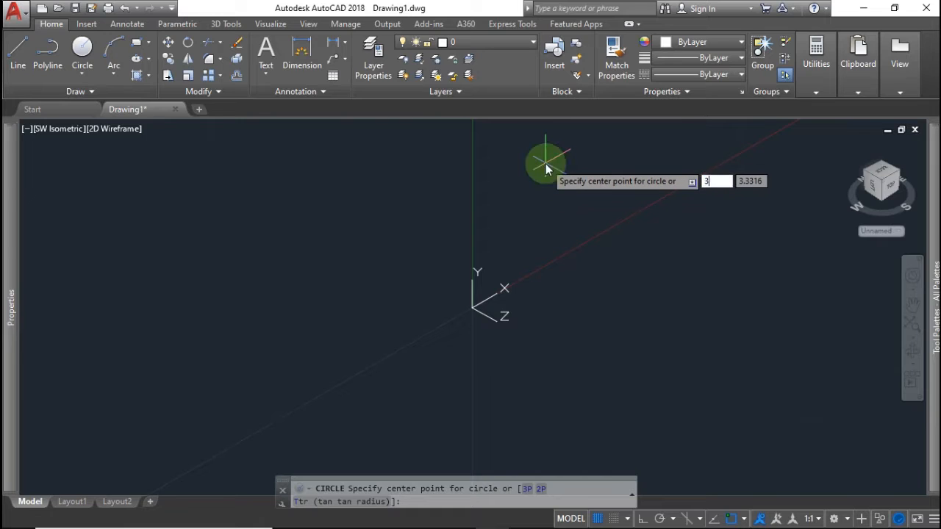
text(5)
key(Tab)
text(35)
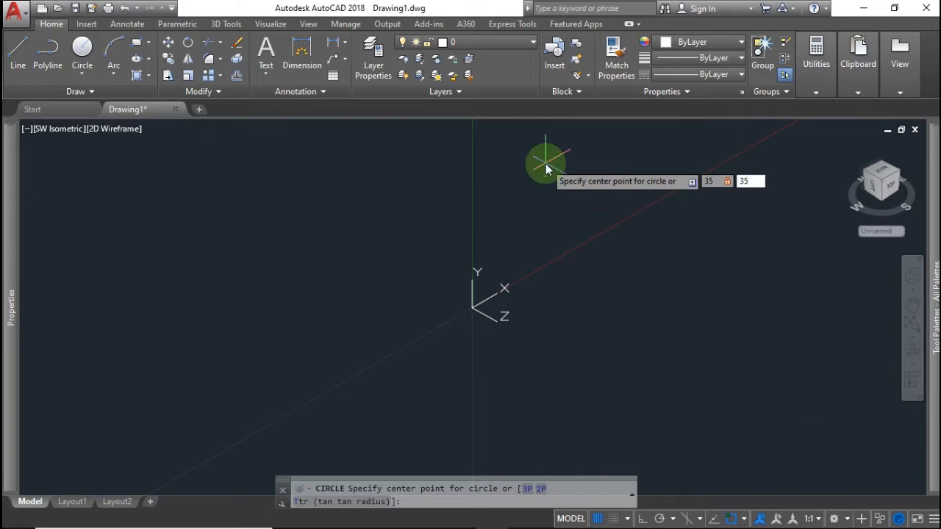
key(Return)
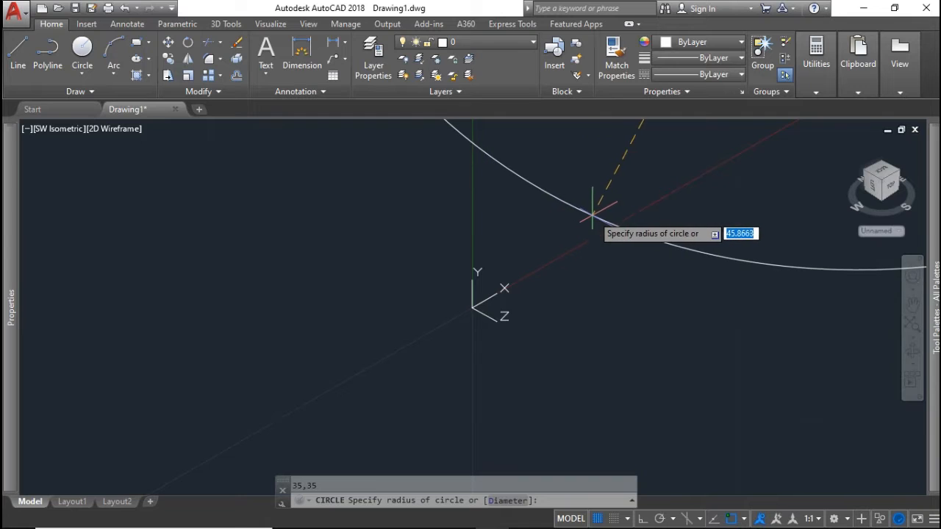
scroll(595, 210, down, 6)
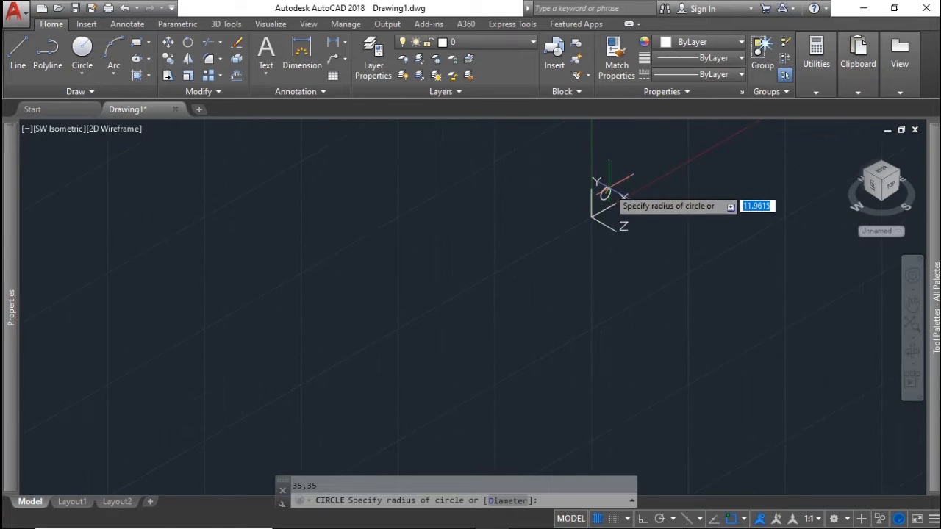
text(d)
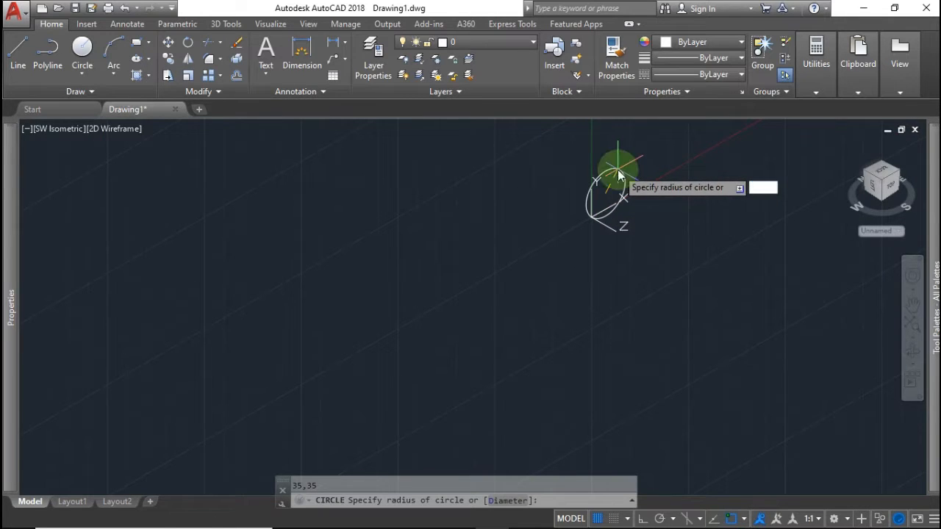
key(Return)
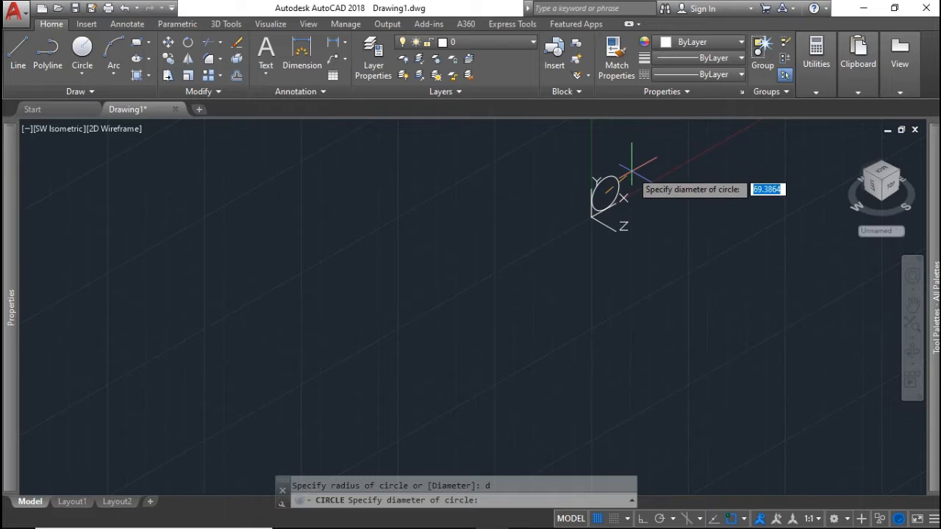
text(70)
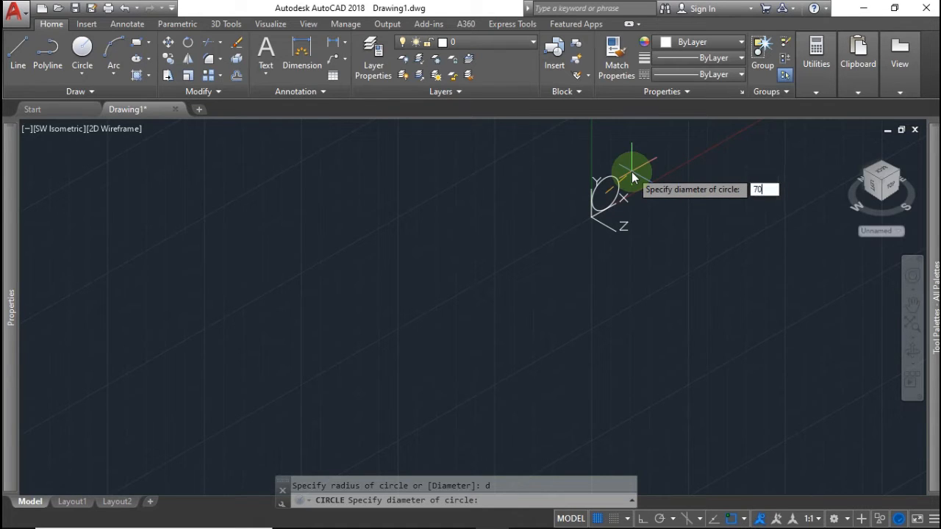
key(Return)
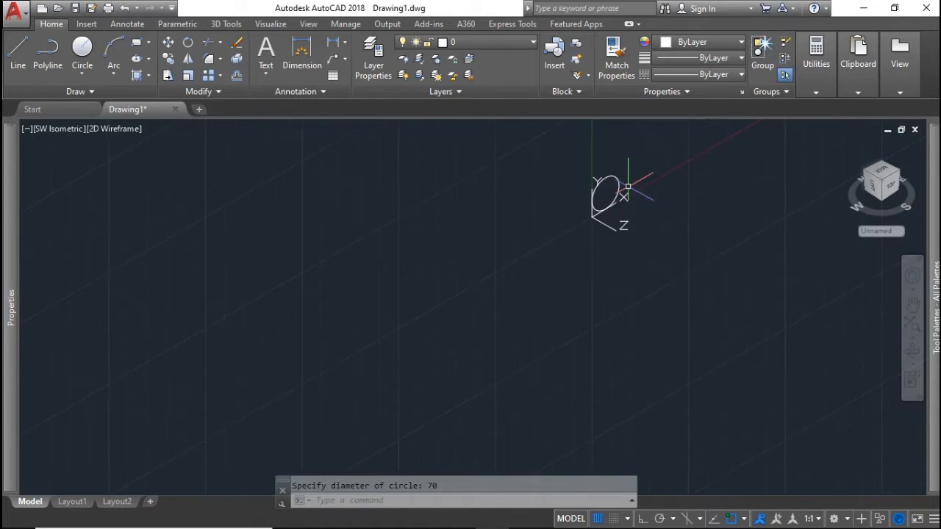
Orbit, then view the circle face-on from the ViewCube and zoom out
shift+middle_drag(624, 199, 563, 165)
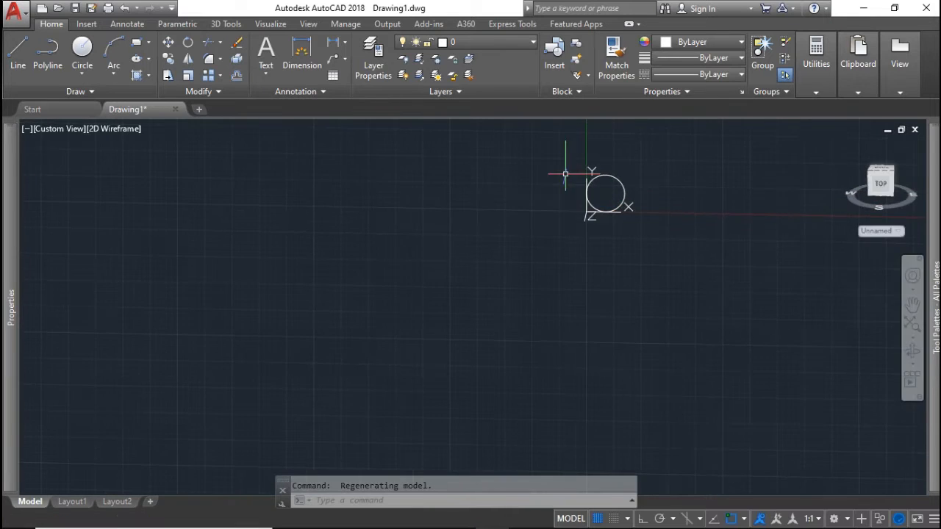
click(879, 182)
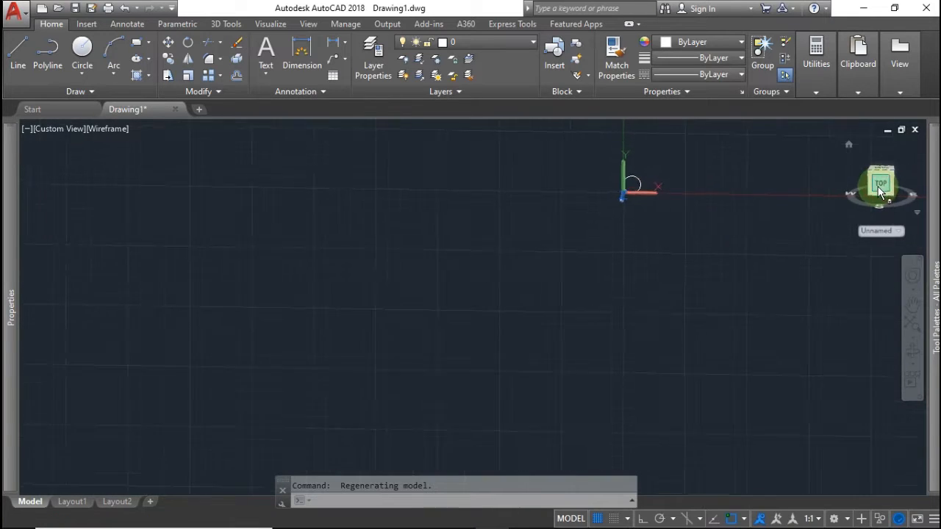
scroll(484, 305, down, 4)
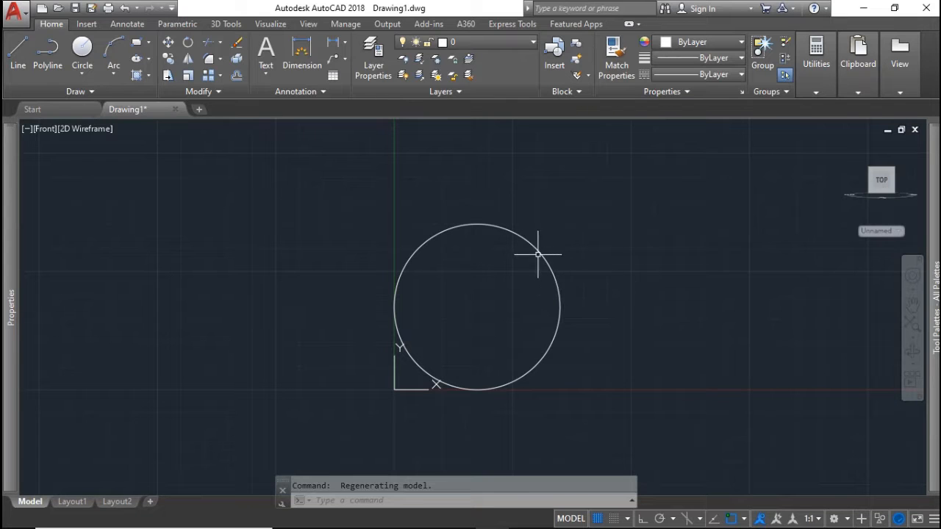
With Ortho on, draw lines from the circle centre: 100 right, 8 up, then back left
text(l)
key(Return)
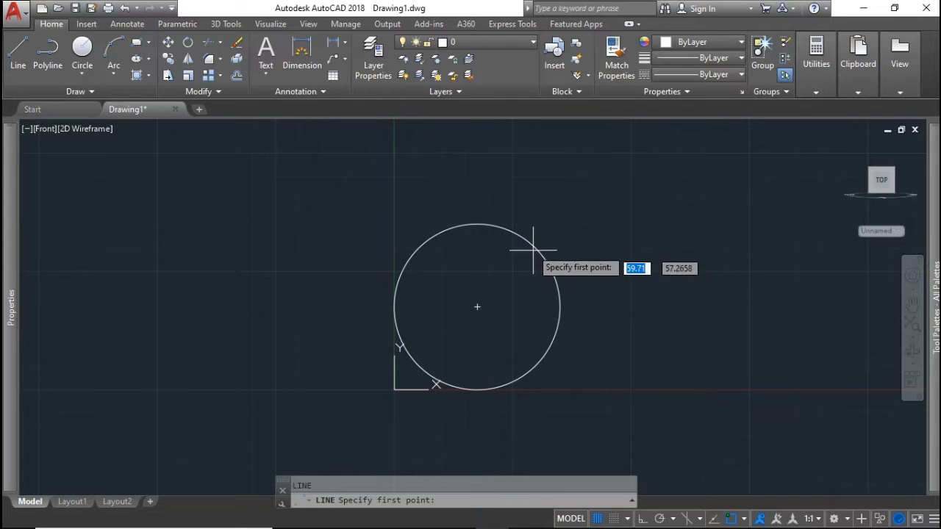
click(477, 306)
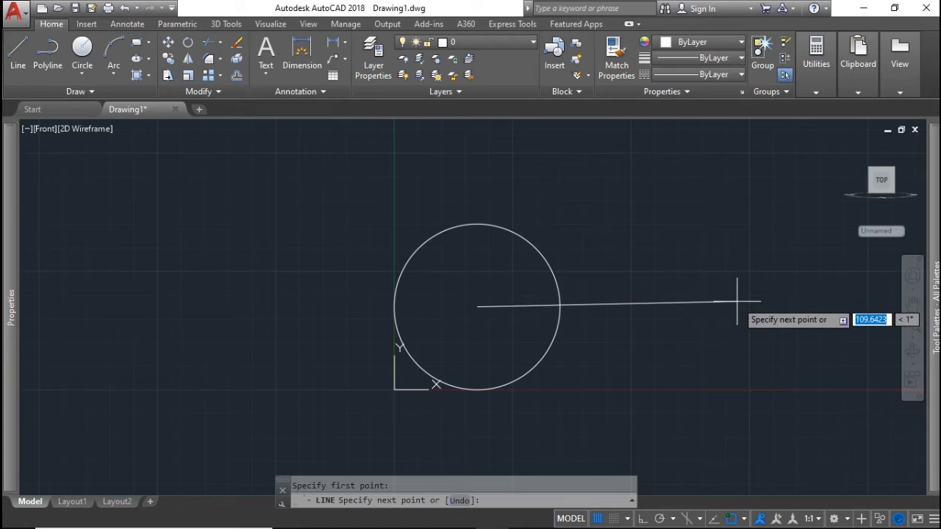
key(F8)
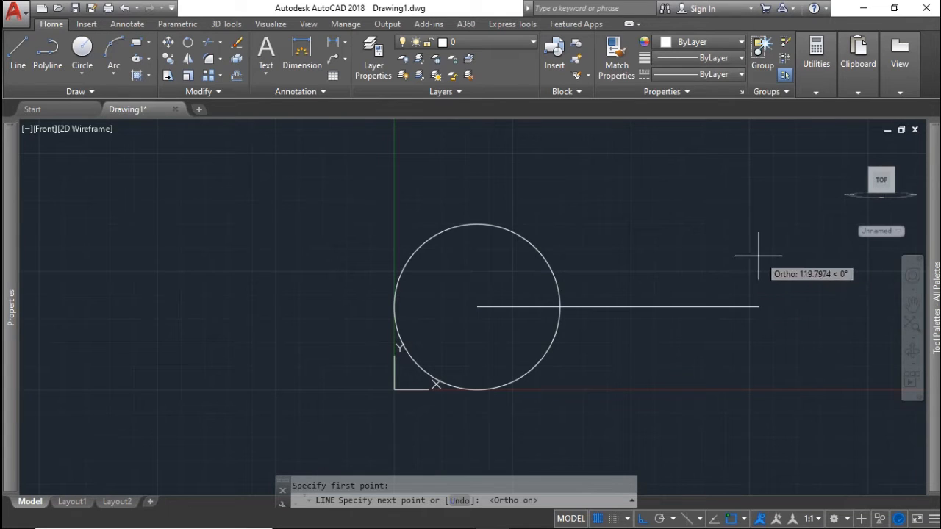
text(100)
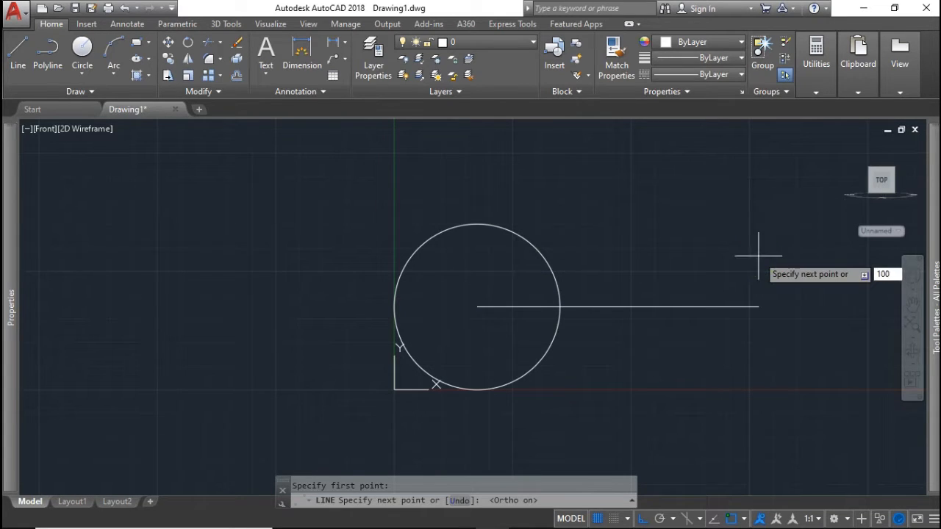
key(Return)
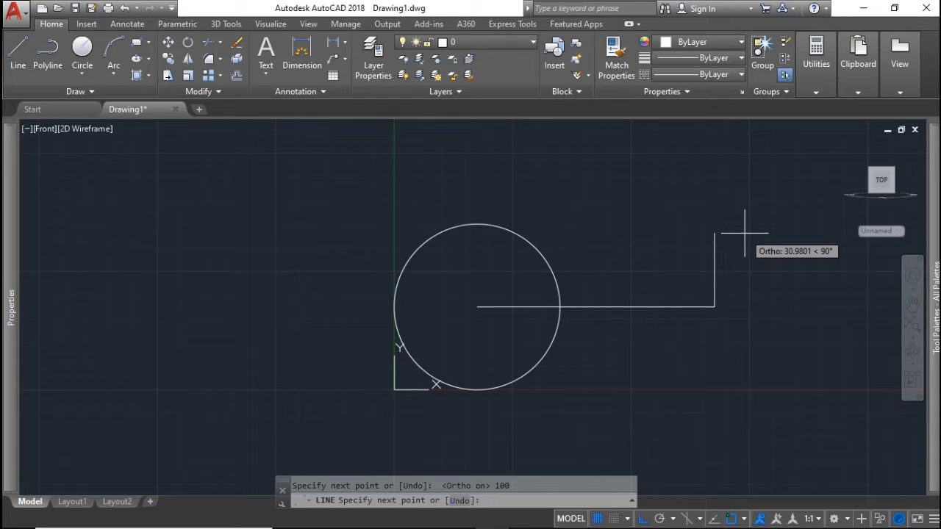
text(8)
key(Return)
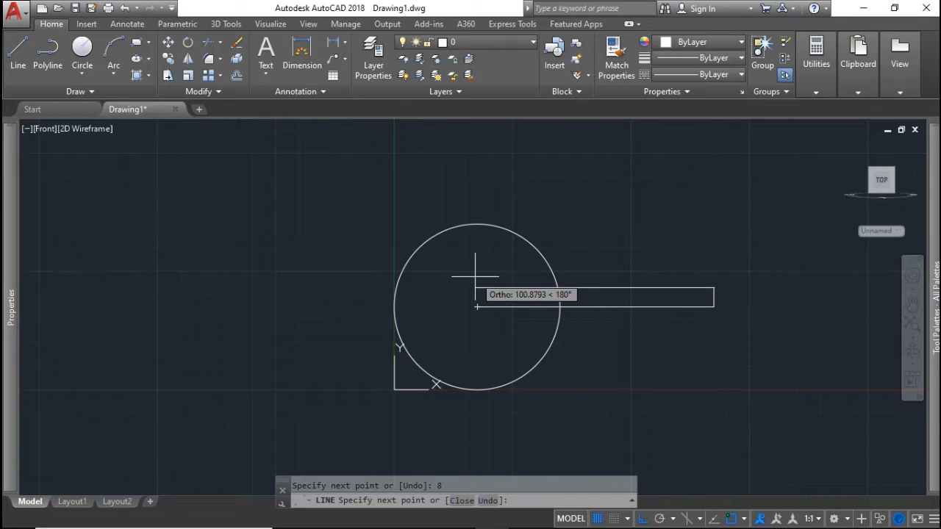
click(489, 273)
key(Escape)
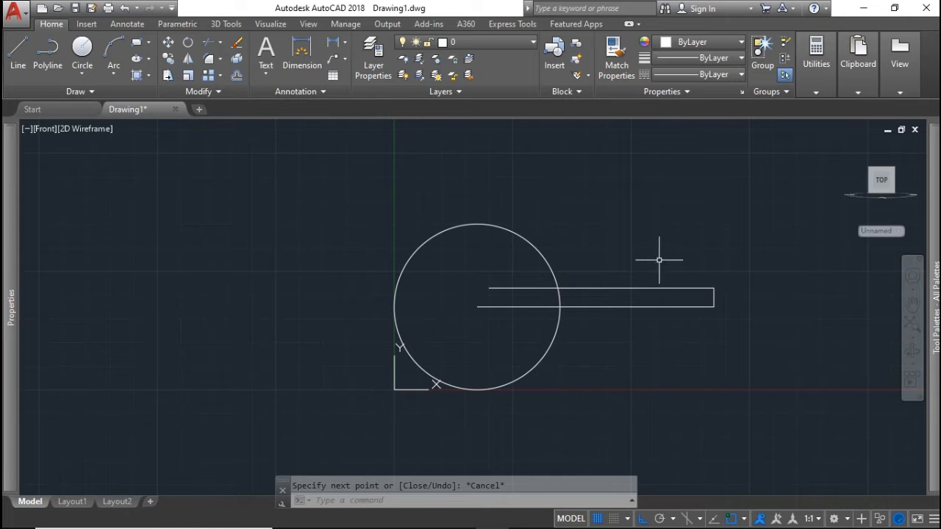
Mirror the arm's upper line about the horizontal axis, keeping the original
text(mi)
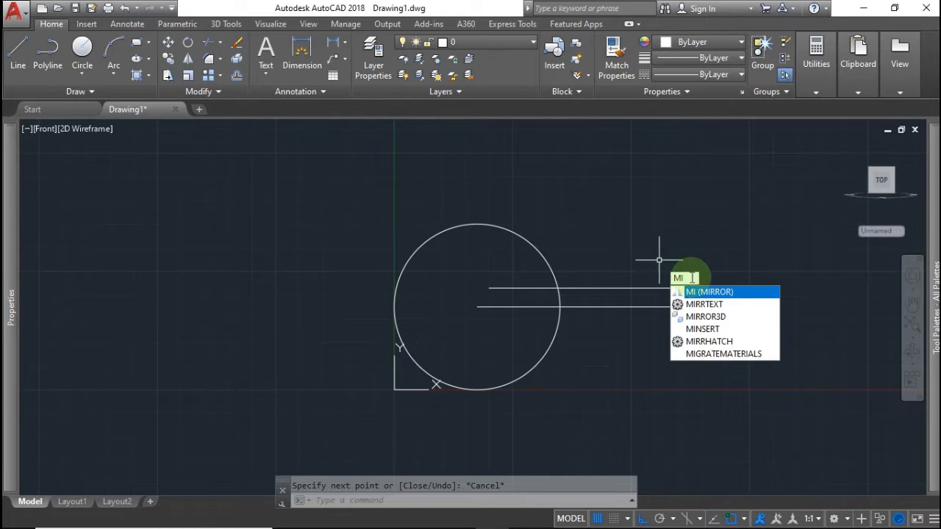
key(Return)
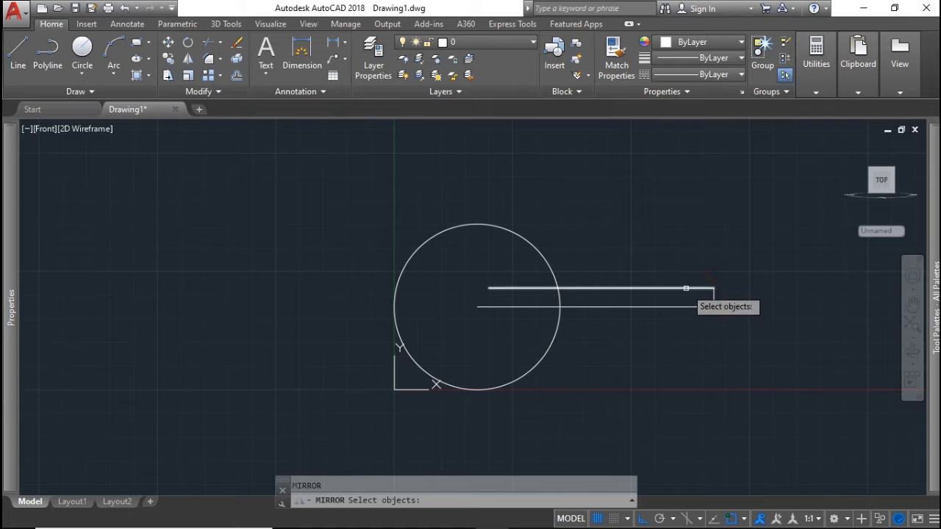
click(686, 288)
key(Return)
click(714, 306)
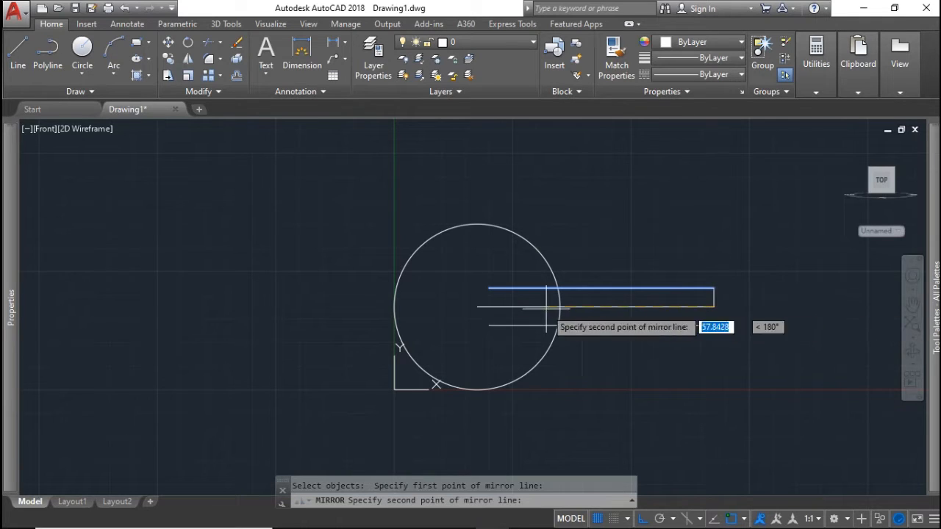
click(256, 308)
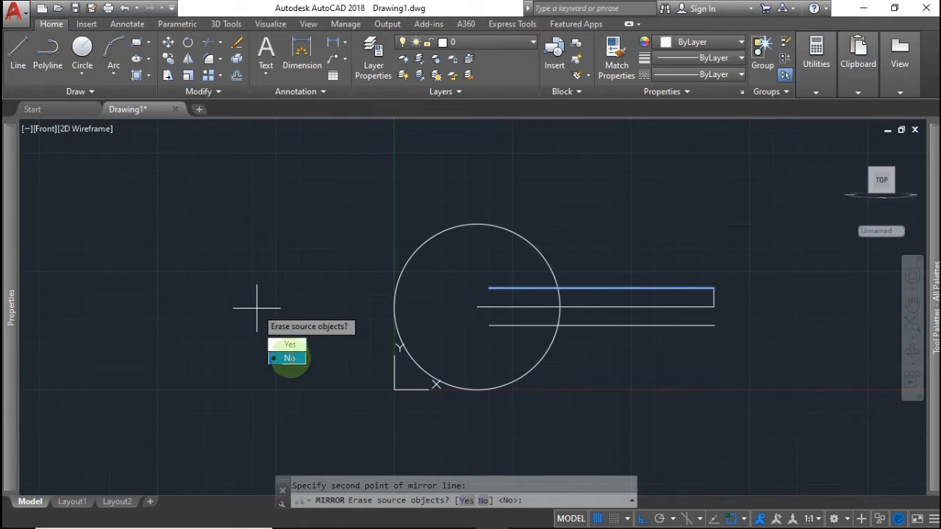
click(290, 358)
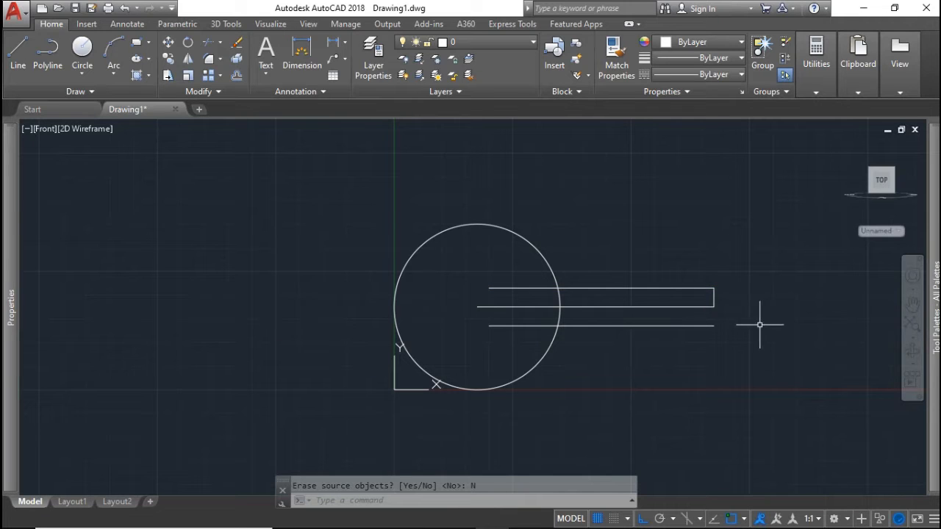
Delete the middle line, extend the right edge to the bottom line, and trim inside the circle
key(Delete)
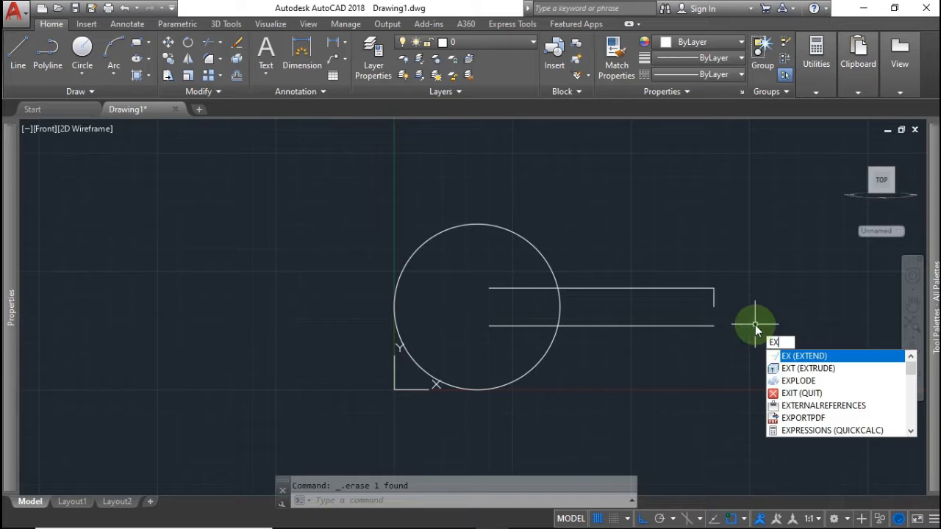
key(Return)
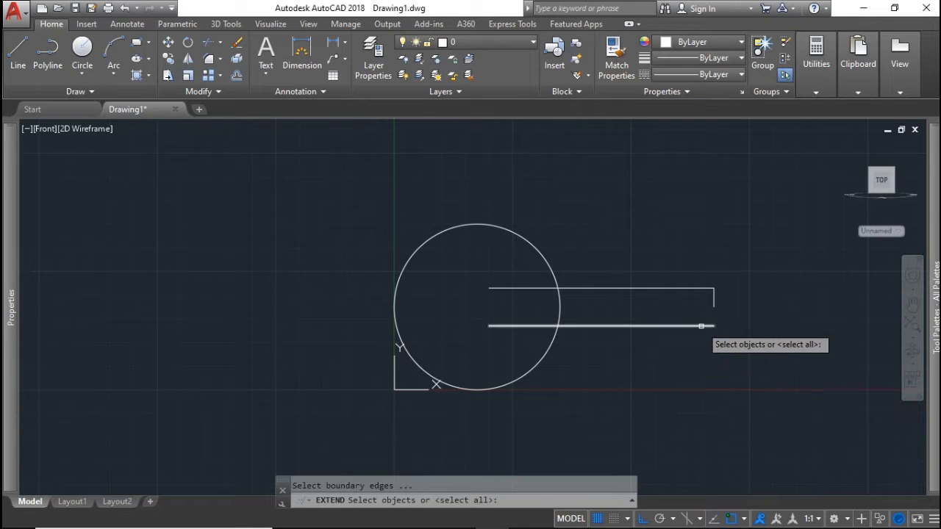
click(703, 325)
key(Return)
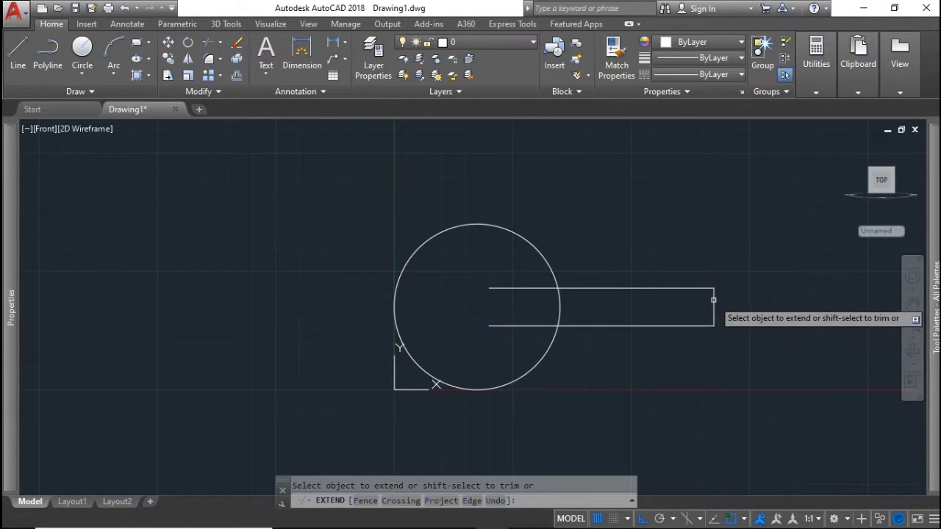
key(Return)
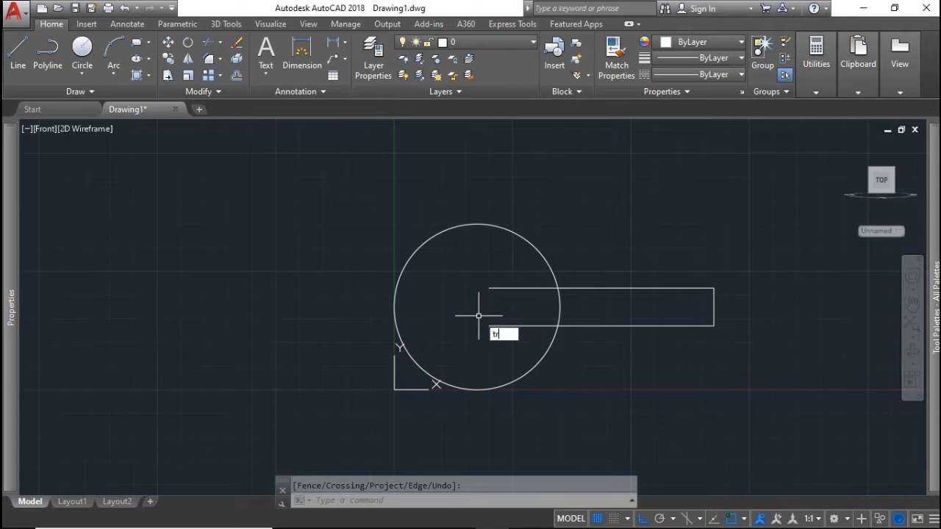
text(tr)
key(Return)
key(Return)
click(518, 330)
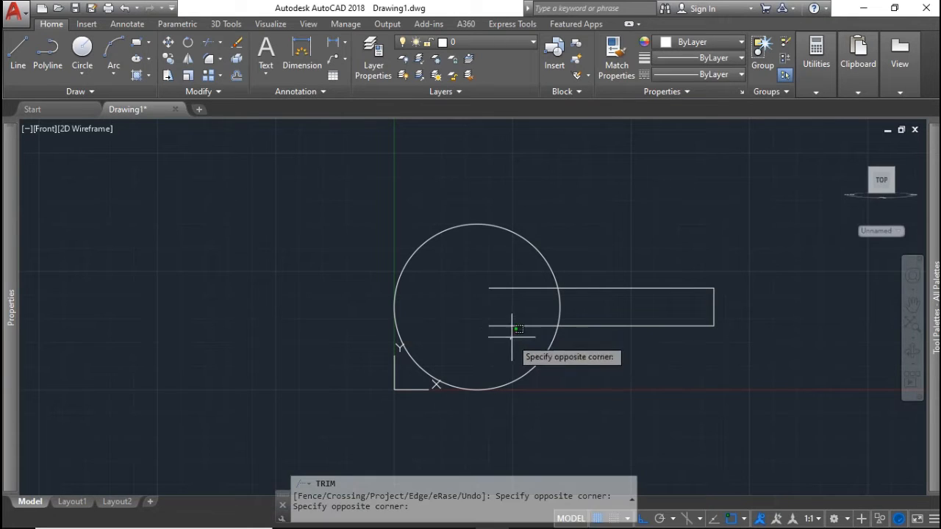
click(485, 273)
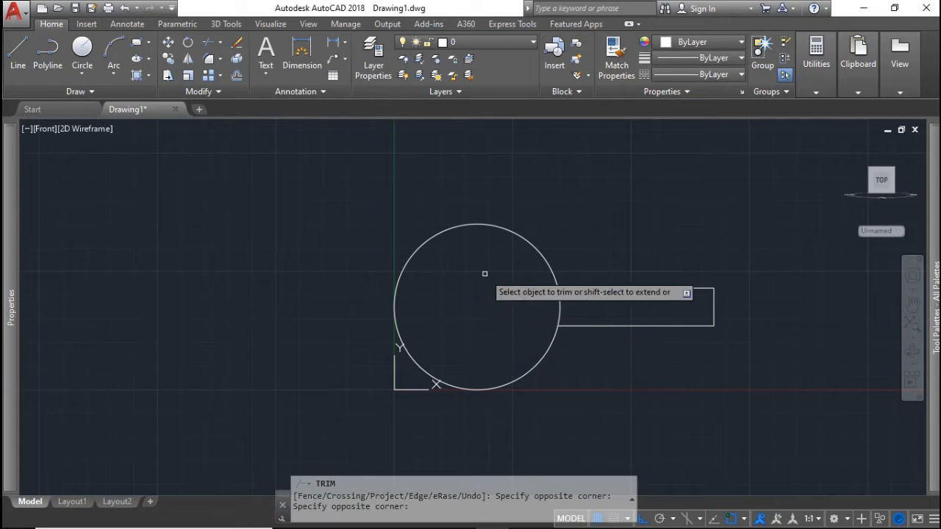
click(556, 304)
key(Escape)
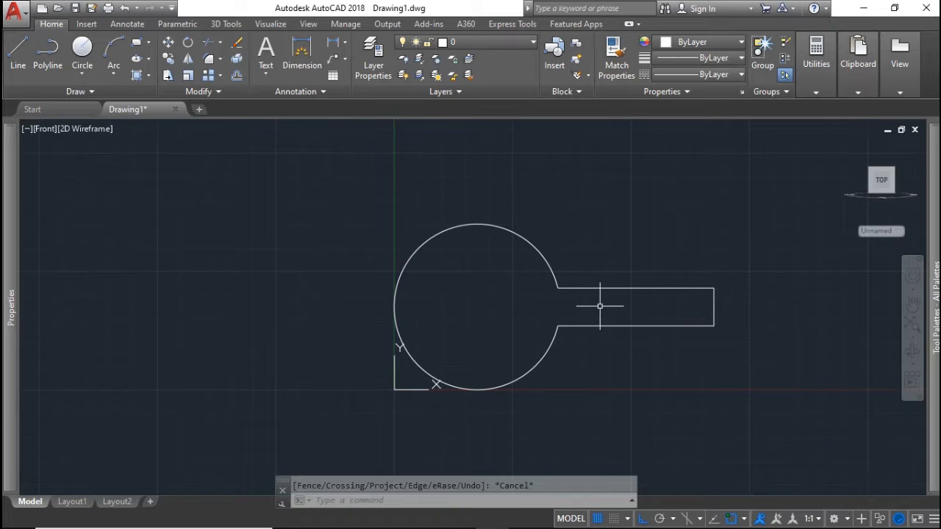
From the arm's upper-right corner, draw lines 65 up, 135 left, then tangent to the circle
middle_drag(600, 306, 597, 289)
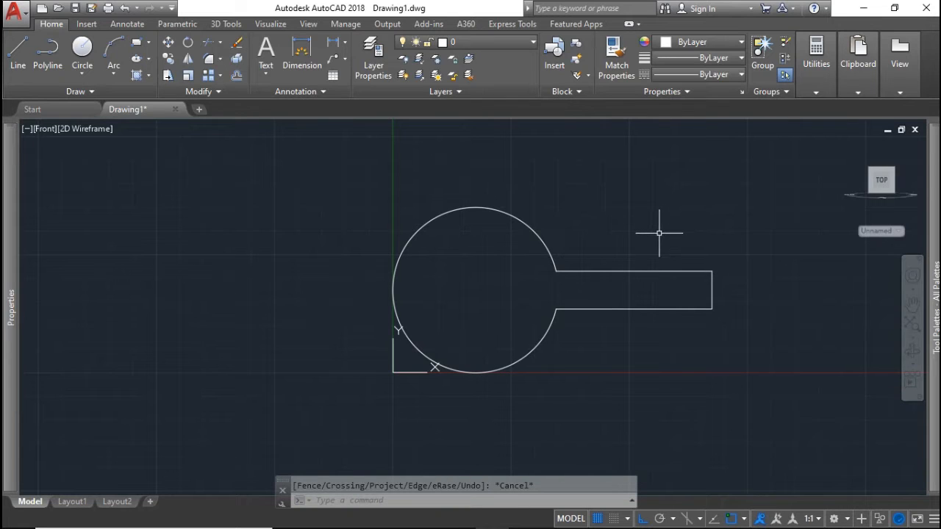
text(l)
key(Return)
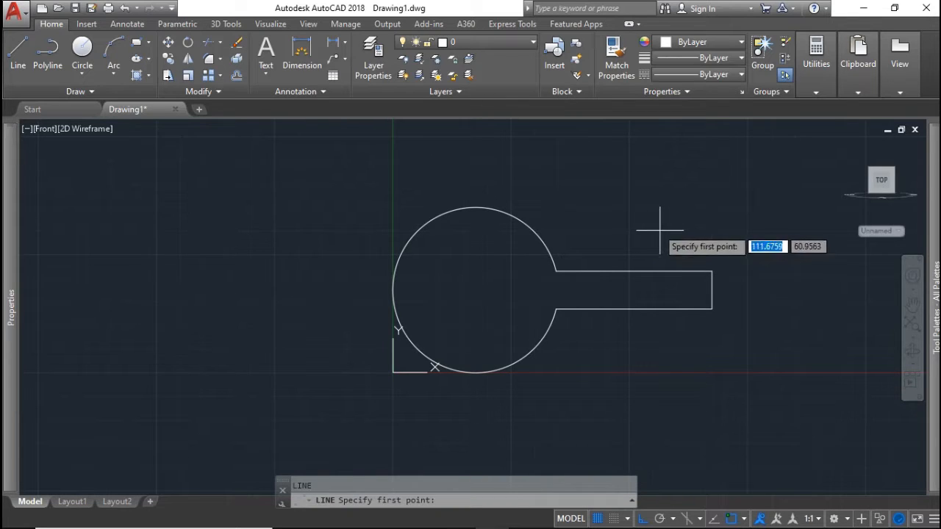
click(712, 271)
scroll(687, 213, up, 2)
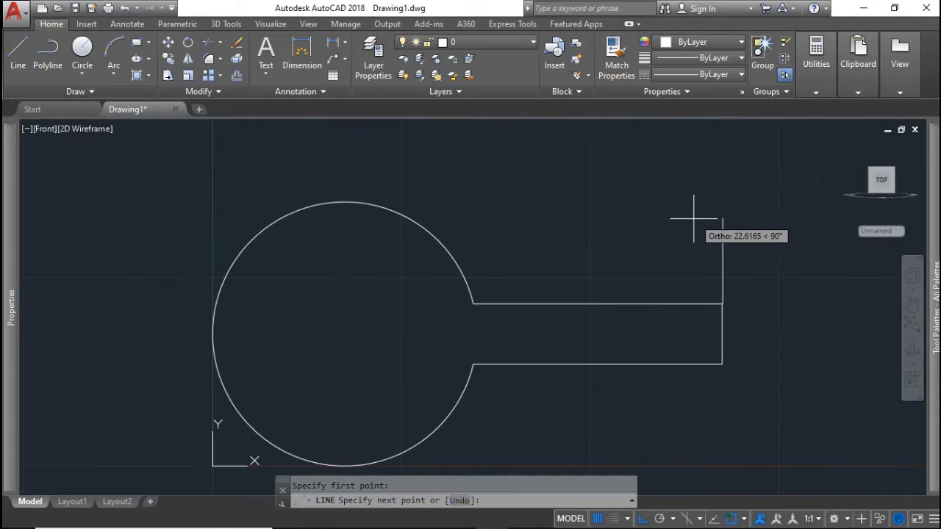
middle_drag(693, 218, 704, 269)
scroll(704, 268, up, 1)
scroll(704, 266, down, 2)
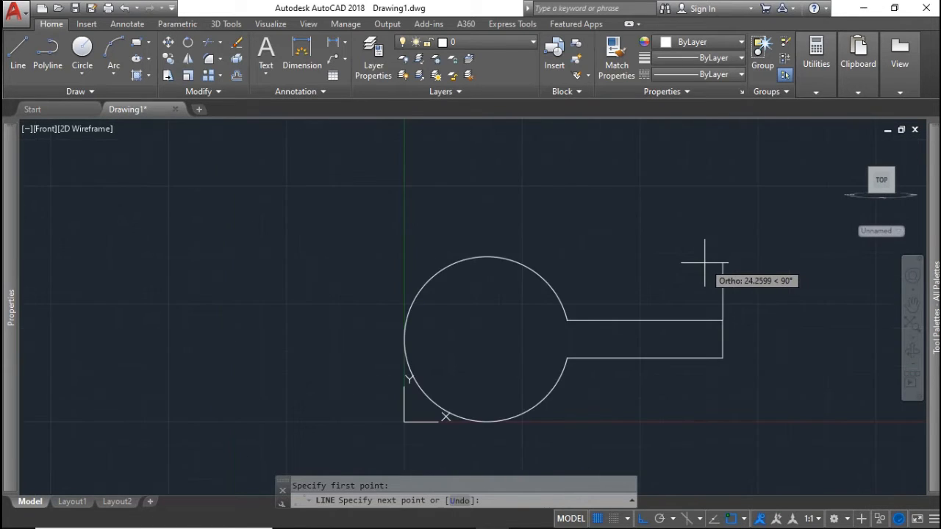
scroll(704, 262, down, 2)
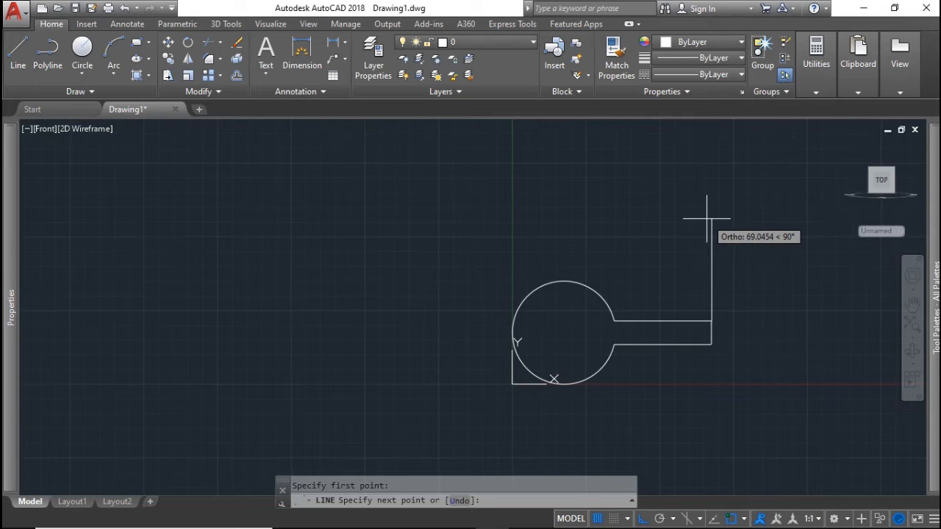
text(65)
key(Return)
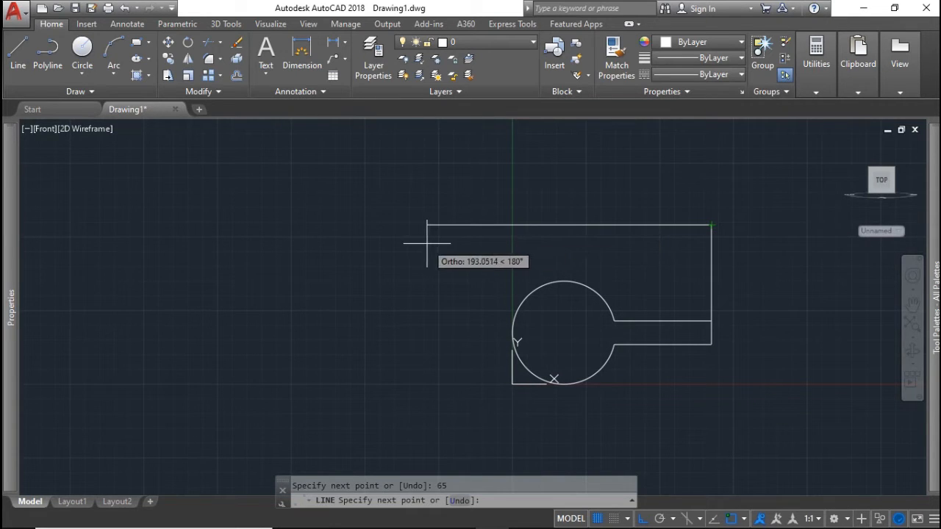
text(1)
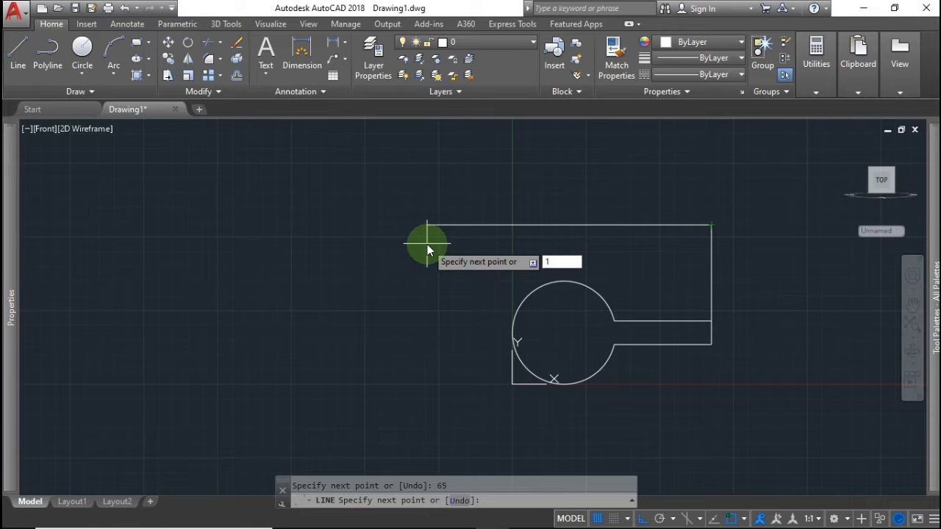
text(35)
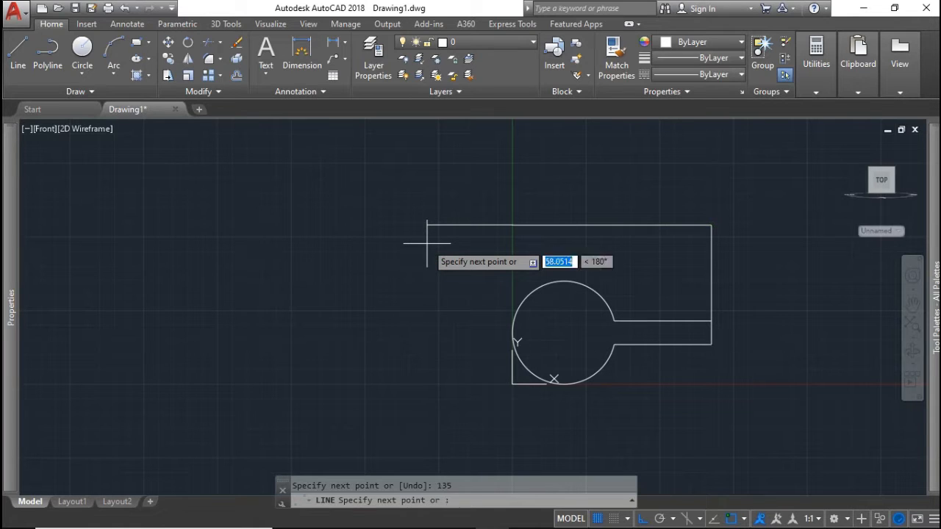
key(Return)
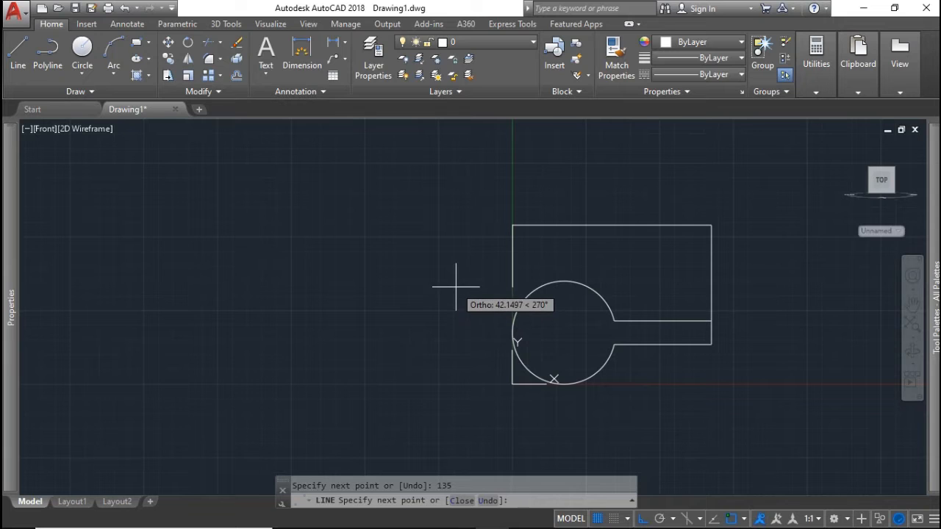
text(tan)
key(Return)
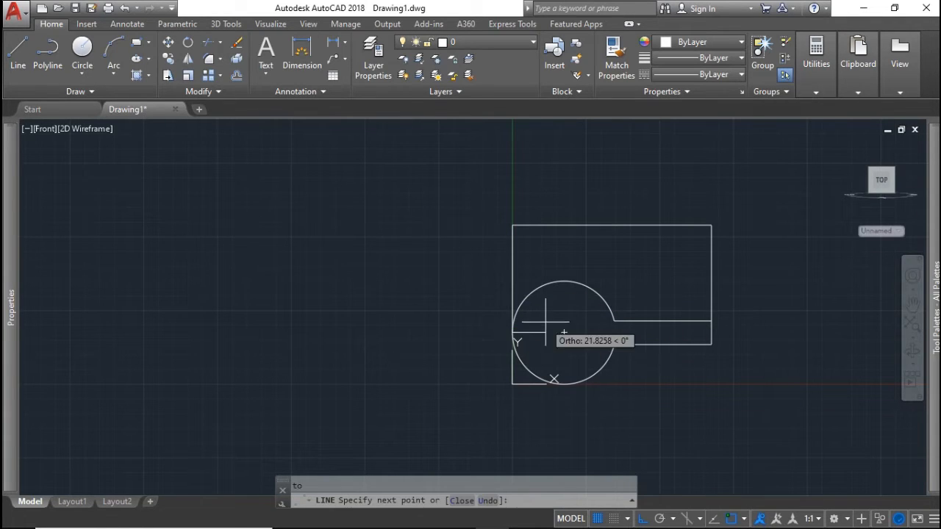
key(Escape)
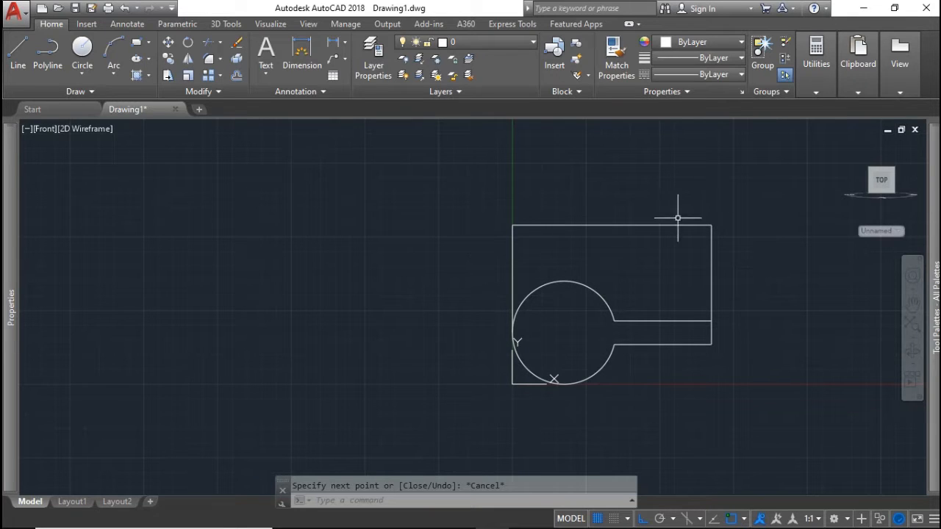
Fillet the outline's top-left corner with a radius of 45
text(FI)
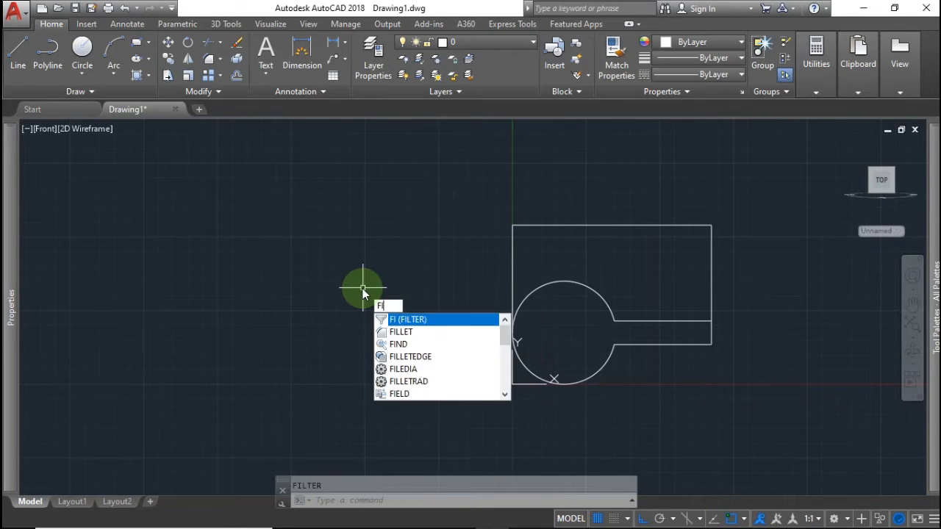
text(LL)
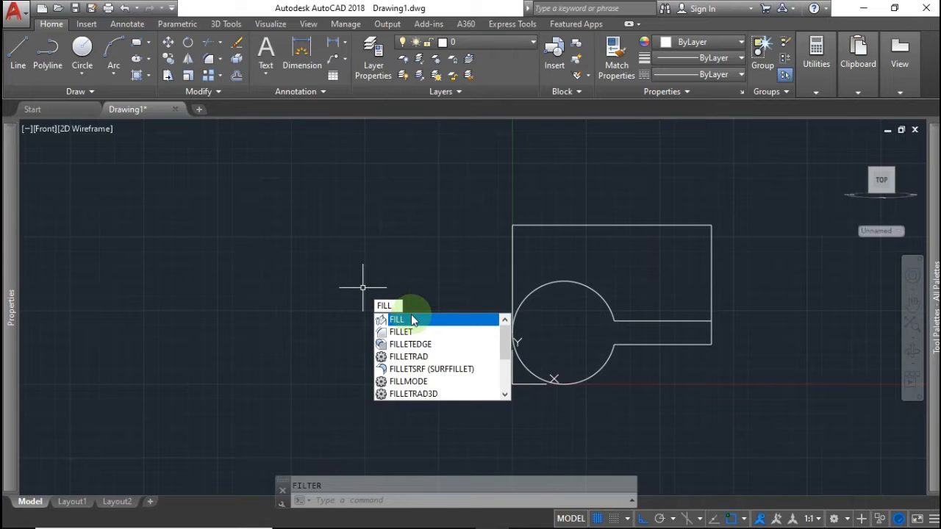
click(412, 319)
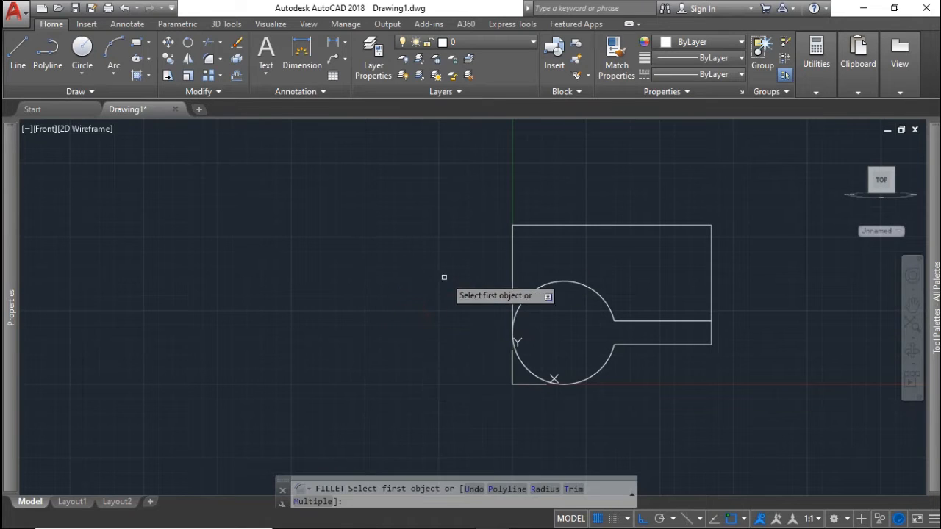
text(r)
key(Return)
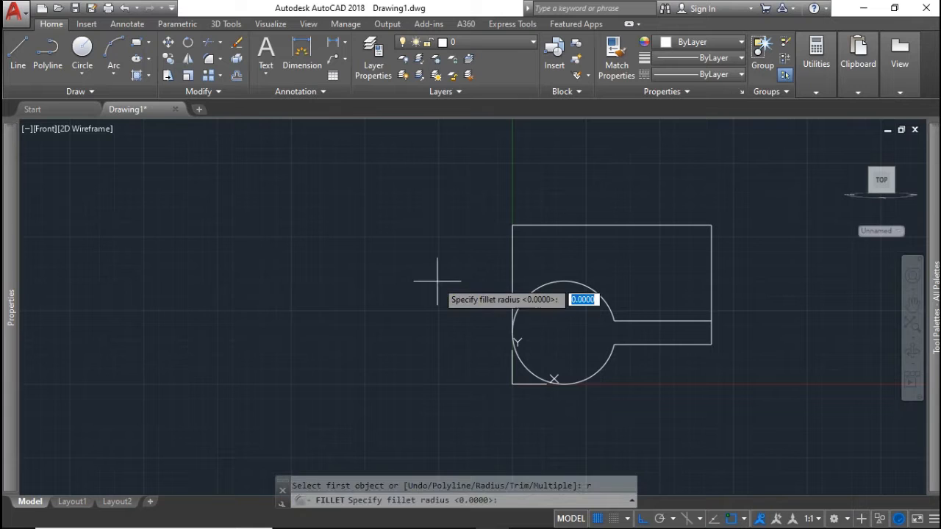
text(45)
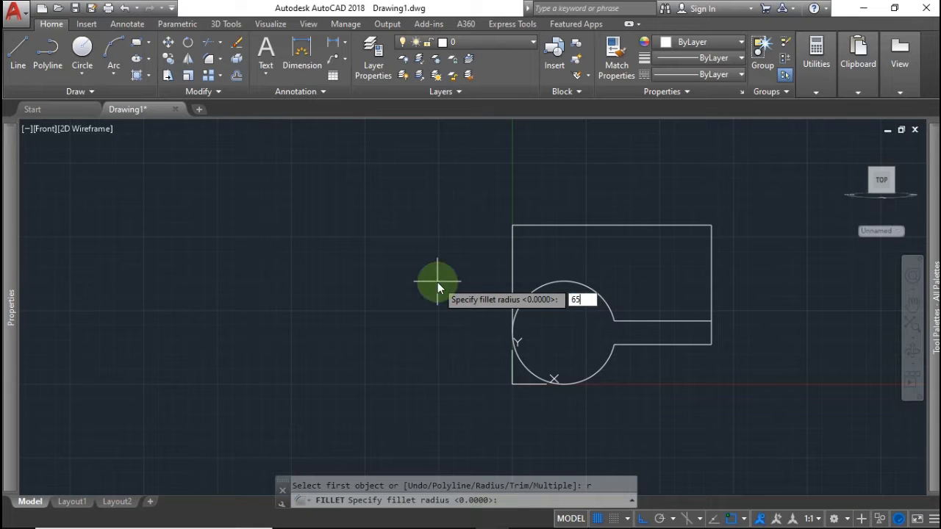
key(Return)
click(512, 251)
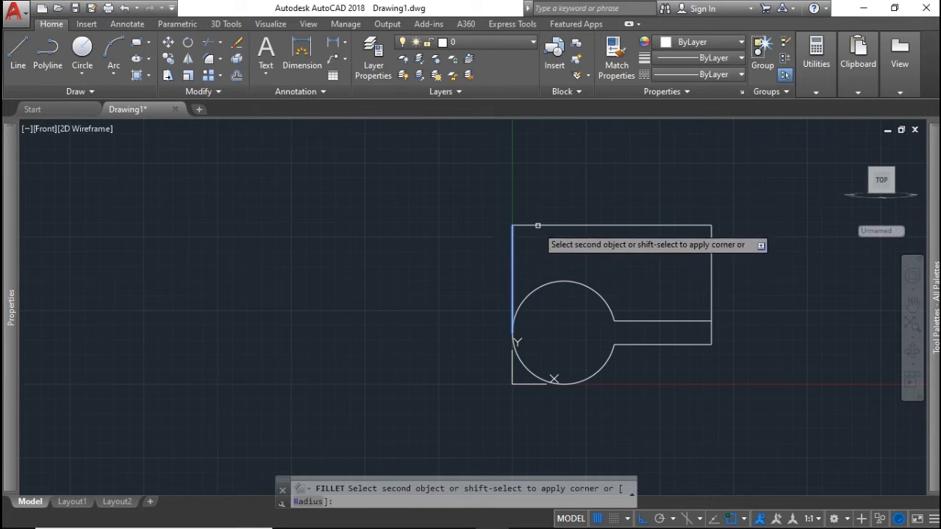
click(540, 227)
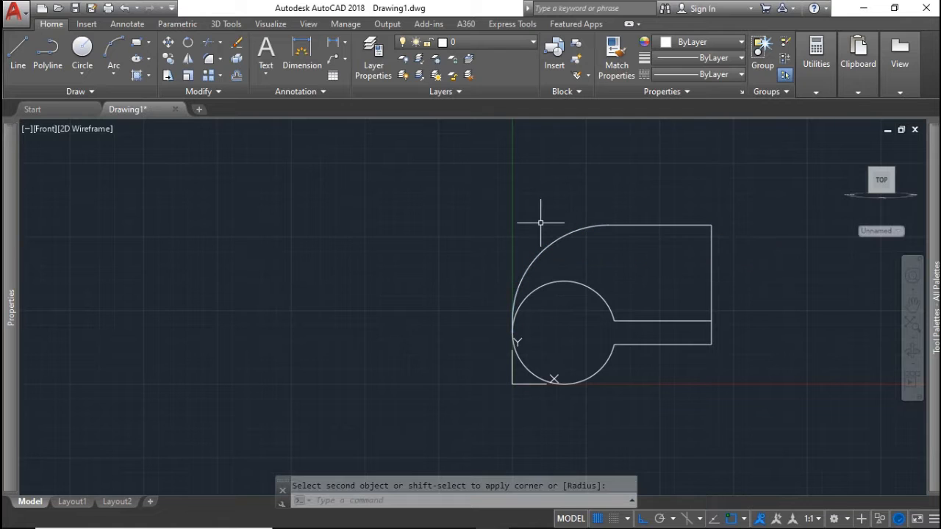
Fillet the top-right corner with a 10-unit radius and select the whole outline
key(Return)
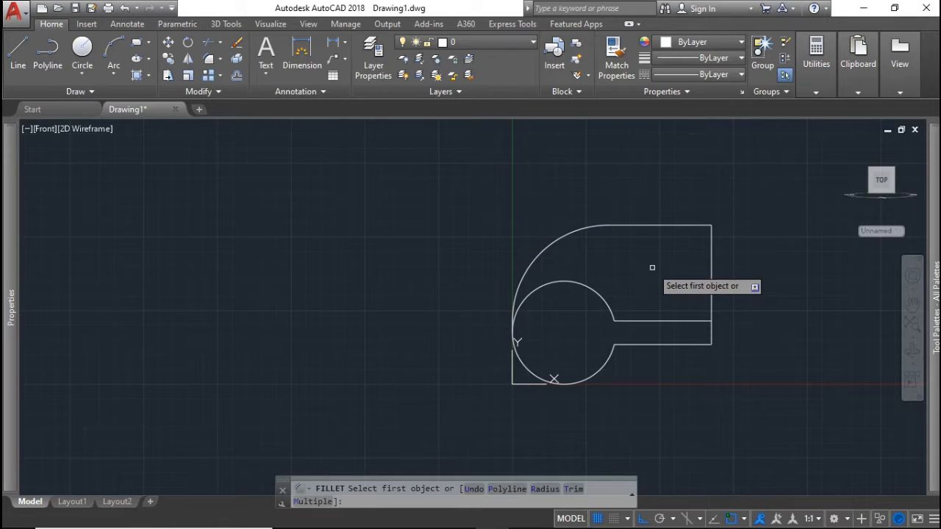
text(r)
key(Return)
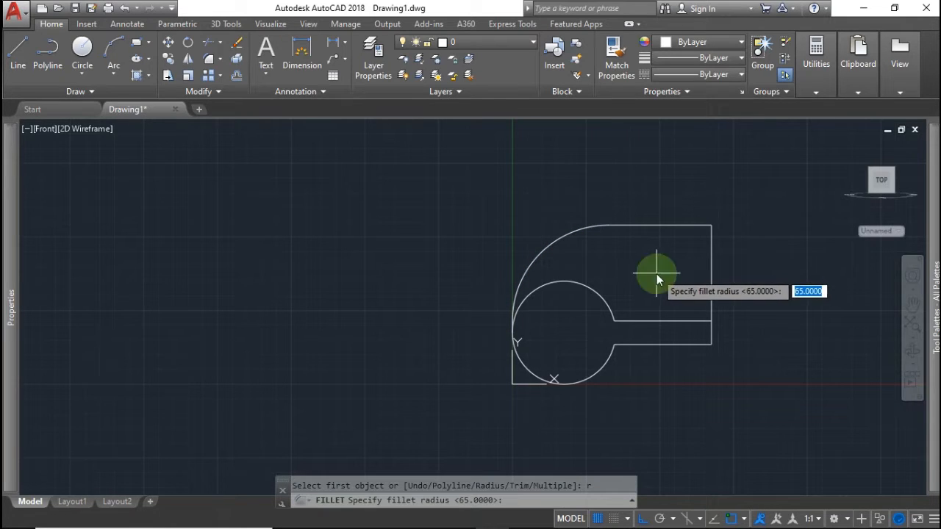
text(10)
key(Return)
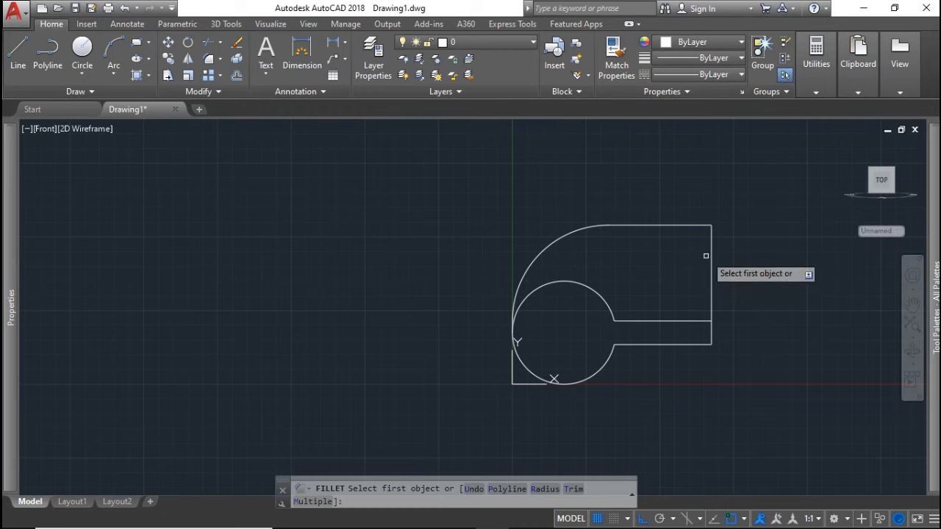
click(711, 245)
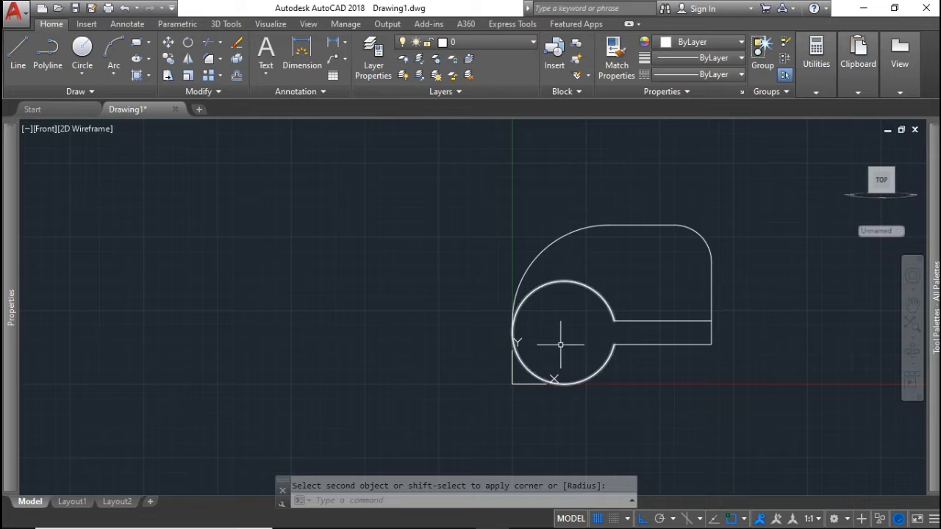
key(Escape)
click(756, 409)
click(438, 182)
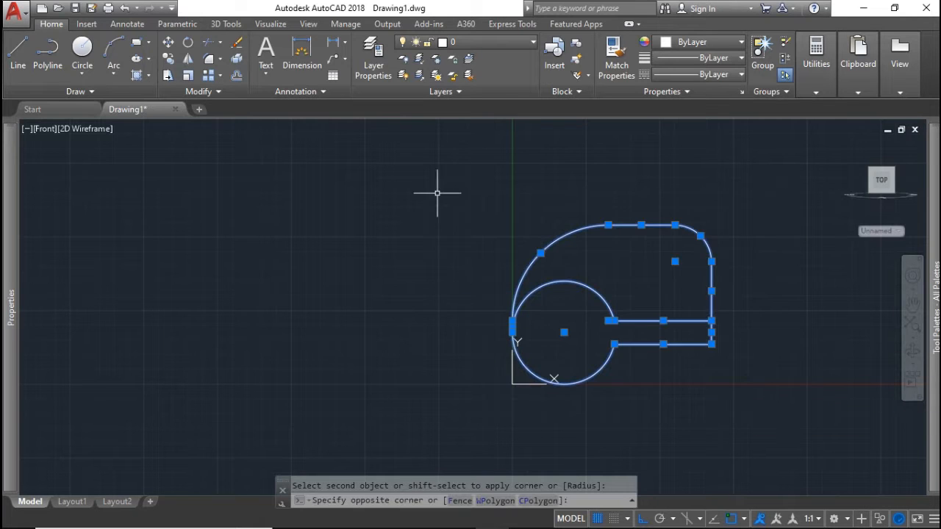
Copy the selected outline off to the right
text(co)
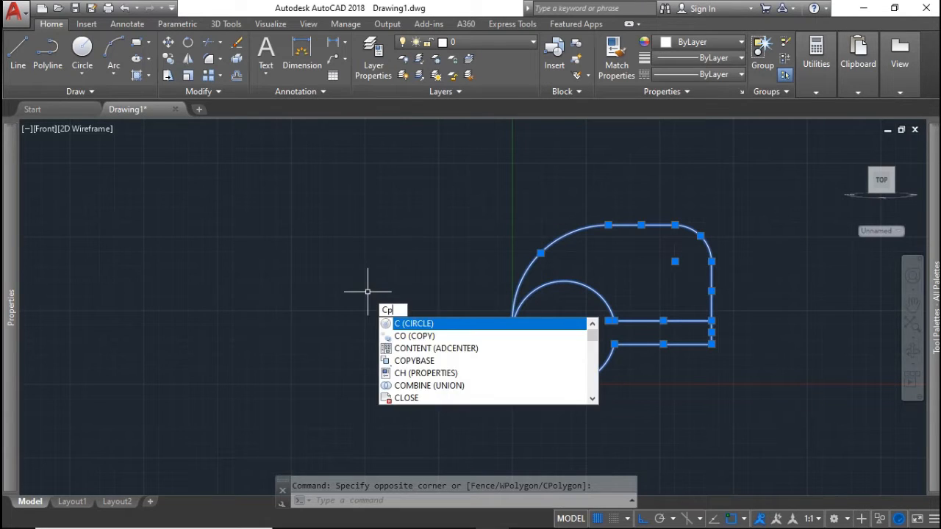
key(Return)
click(396, 377)
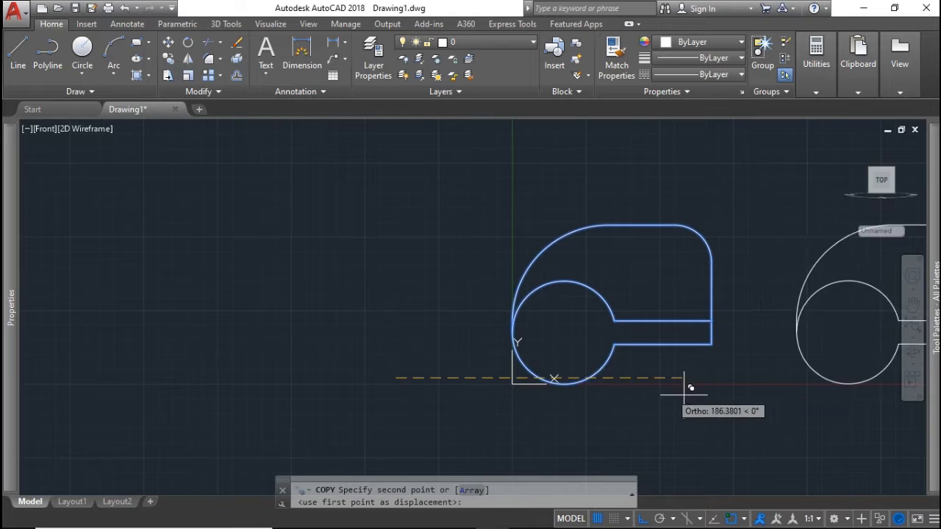
key(Escape)
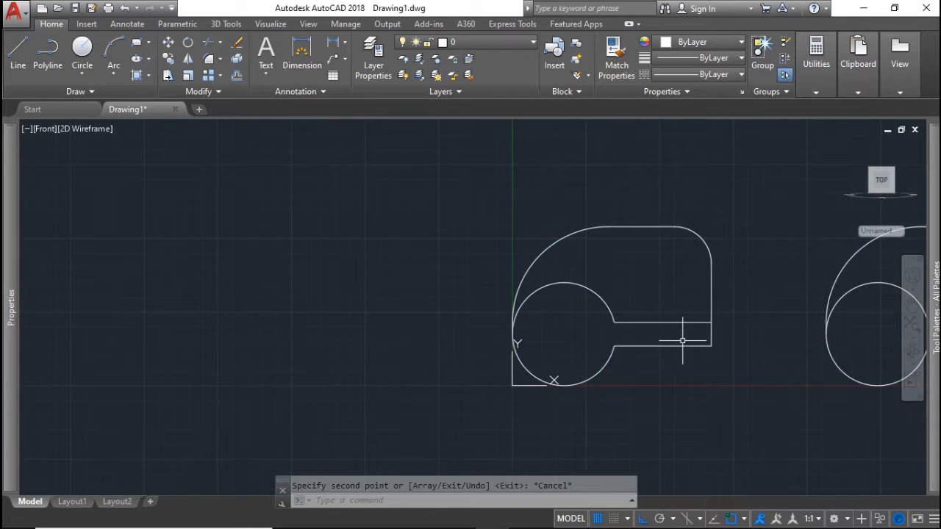
Join the circle arc and the slot's bottom, right-end and top lines into one polyline
scroll(678, 342, up, 2)
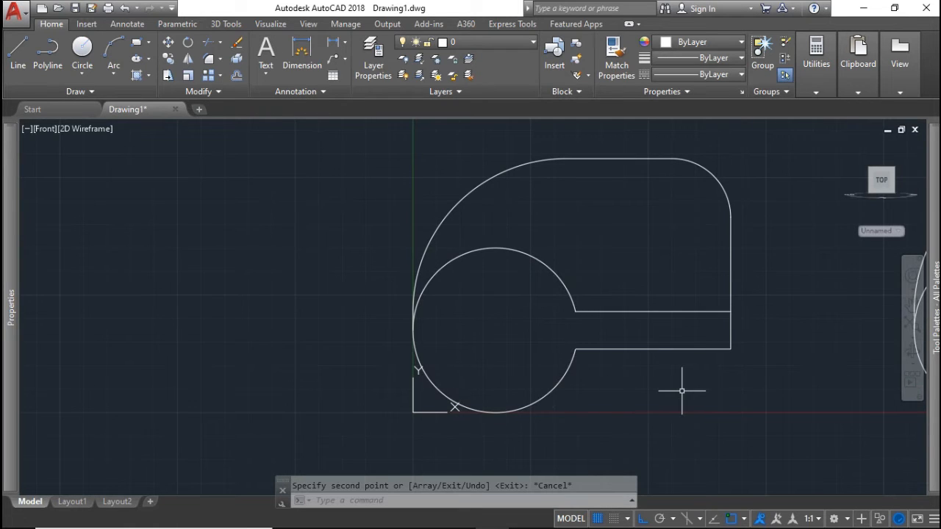
key(Return)
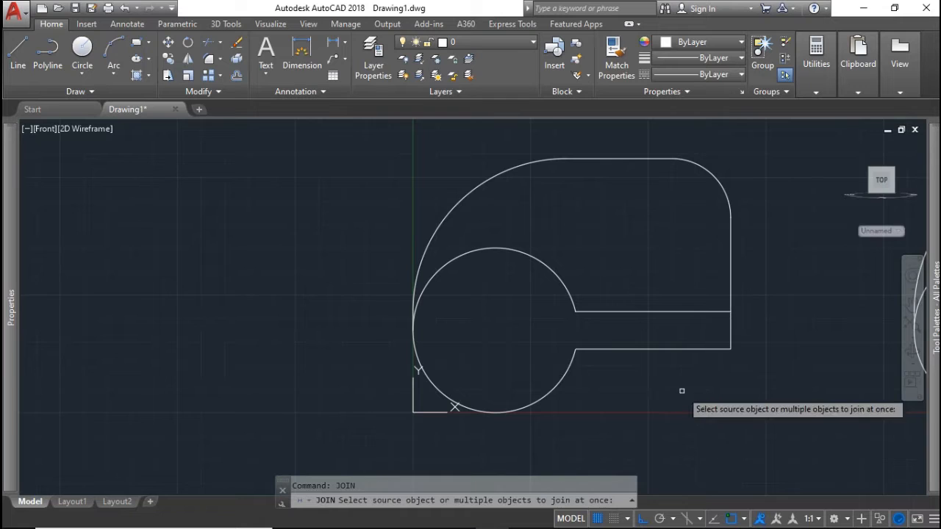
click(565, 377)
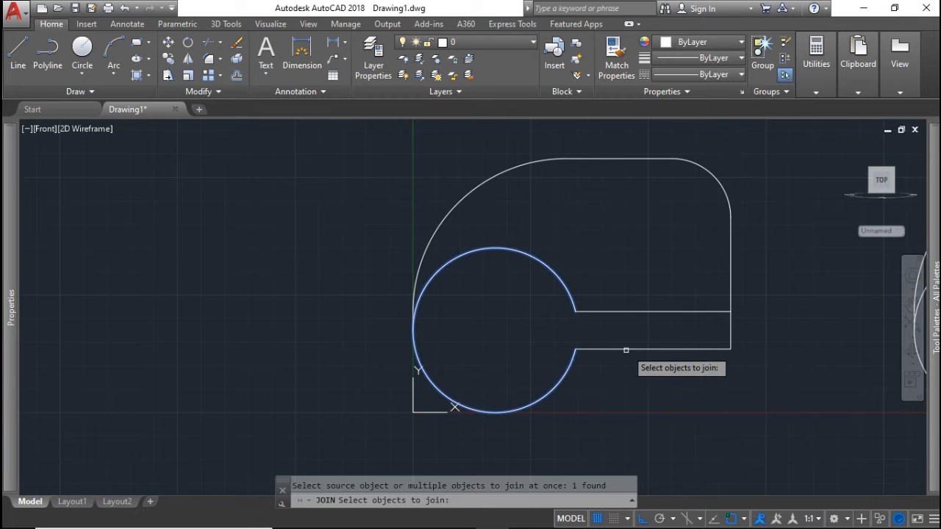
click(626, 348)
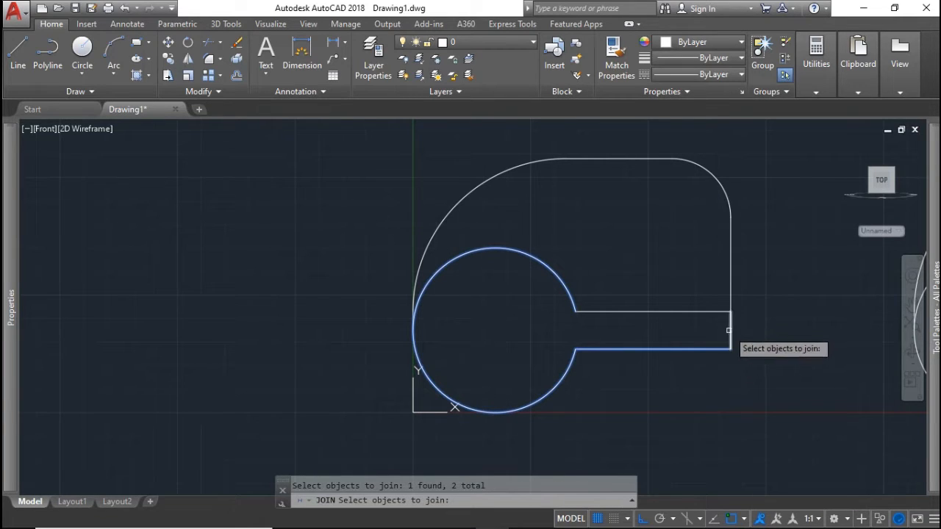
click(733, 325)
click(745, 326)
click(760, 334)
click(734, 328)
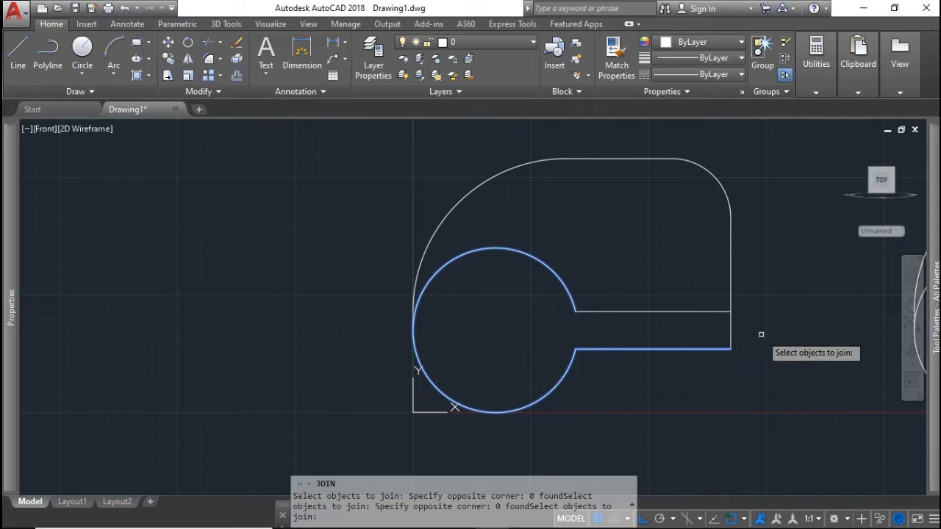
click(762, 334)
click(729, 328)
click(683, 312)
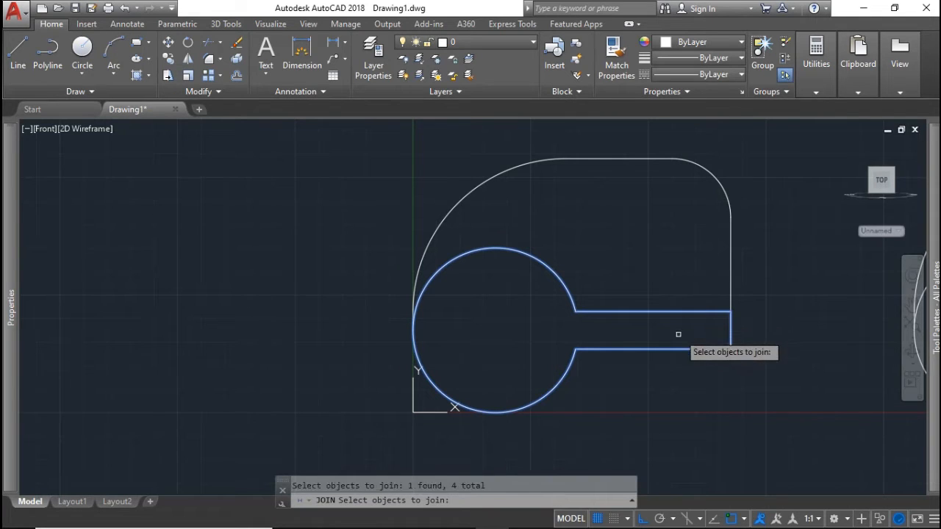
key(Return)
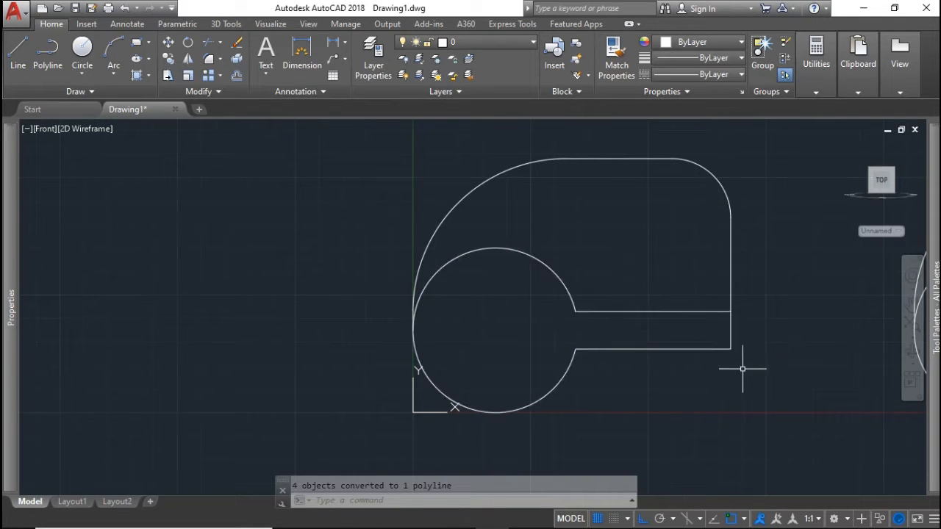
scroll(739, 367, up, 2)
scroll(739, 371, down, 6)
Trim away the right copy's lower arc and delete its two lower-right tail lines
middle_drag(740, 371, 473, 357)
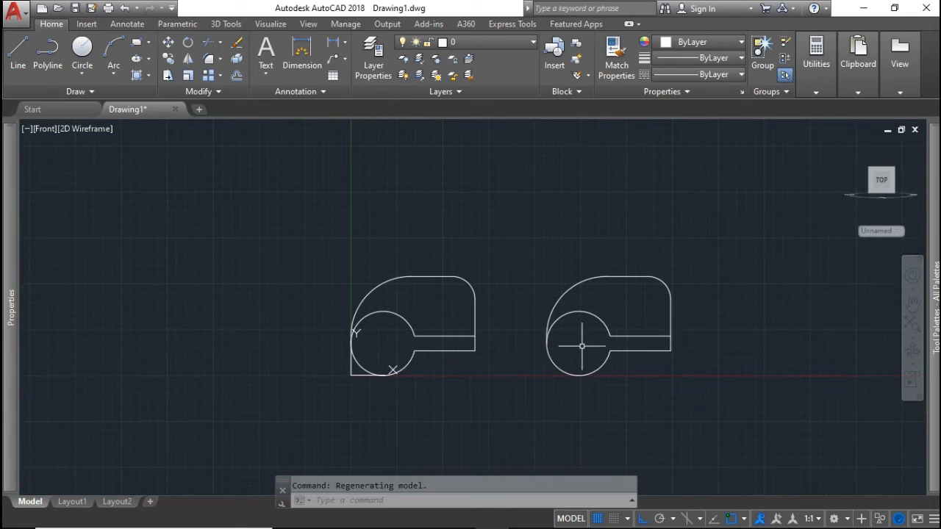
scroll(618, 353, down, 4)
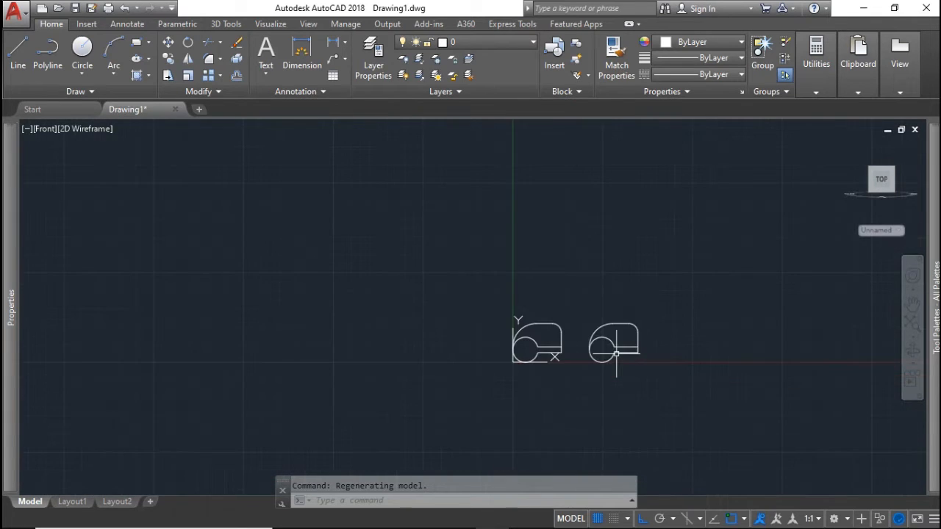
scroll(587, 350, up, 6)
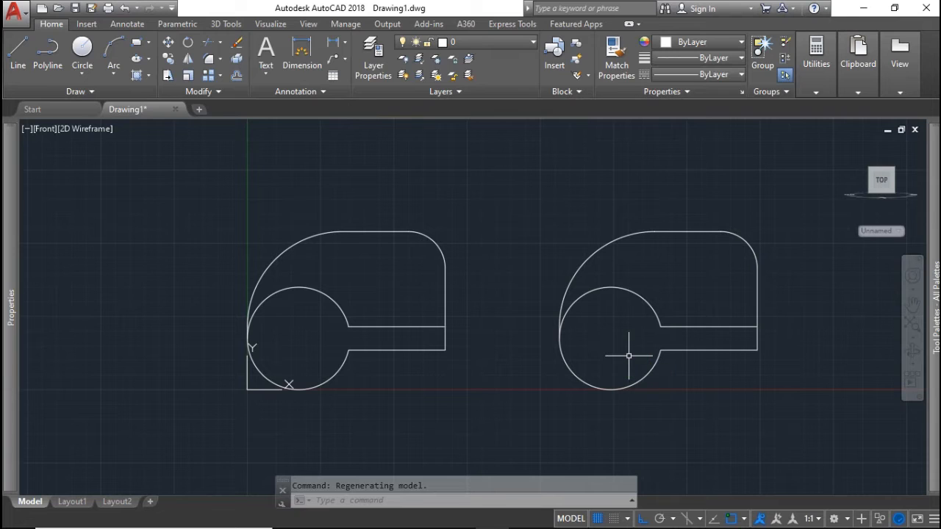
key(Return)
key(Return)
click(594, 367)
click(546, 377)
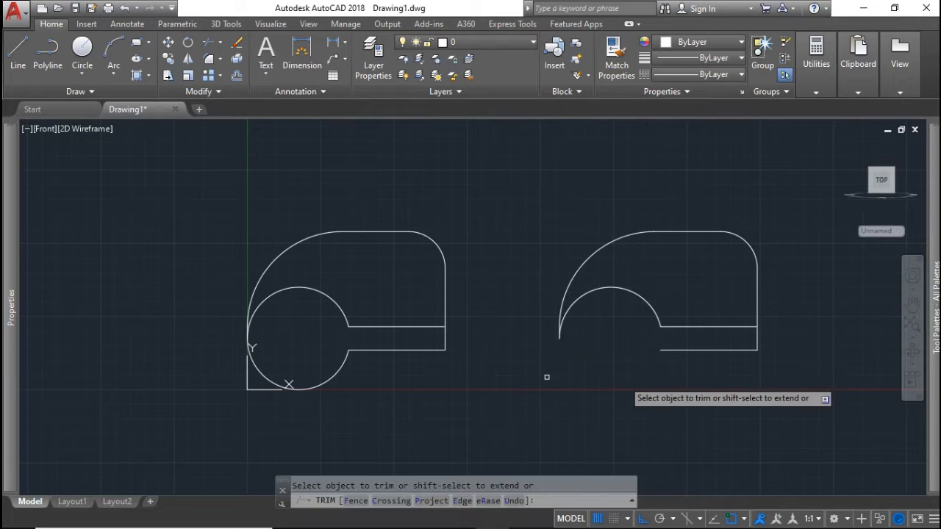
mouse_move(750, 369)
mouse_down()
mouse_move(771, 357)
mouse_move(739, 344)
mouse_up()
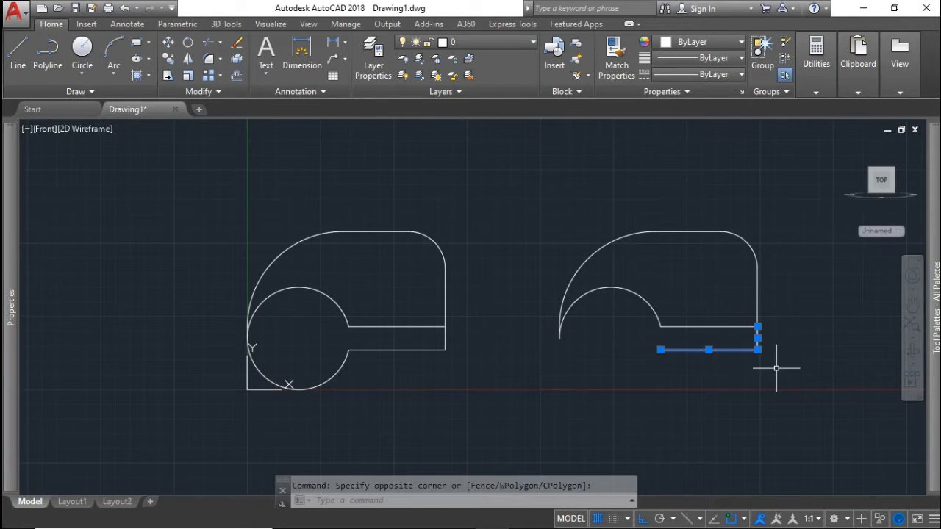
key(Delete)
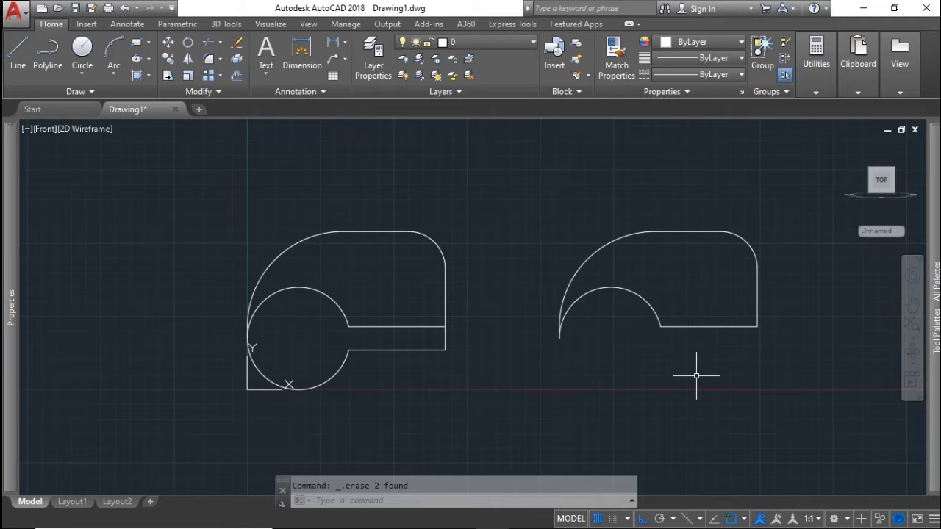
Join the right copy's remaining 7 pieces into one polyline with a window selection
text(joi)
key(Return)
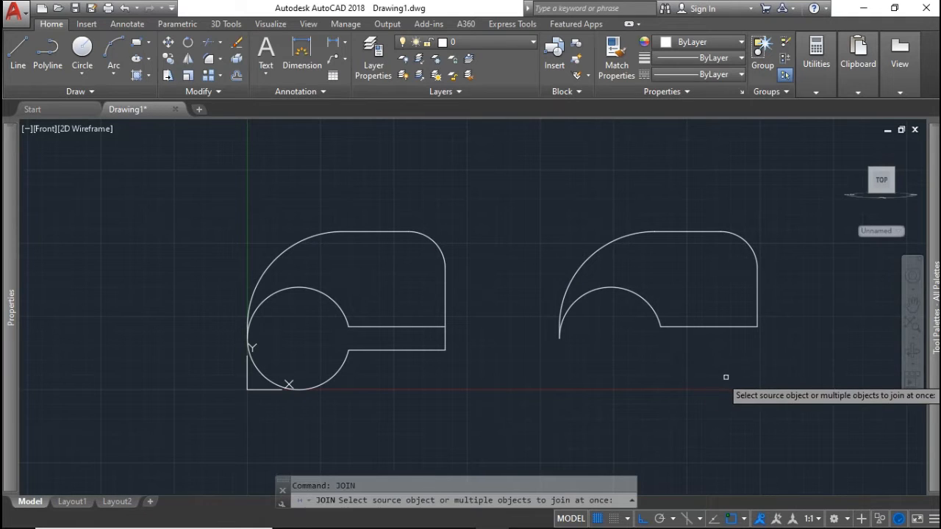
click(809, 367)
click(524, 211)
key(Return)
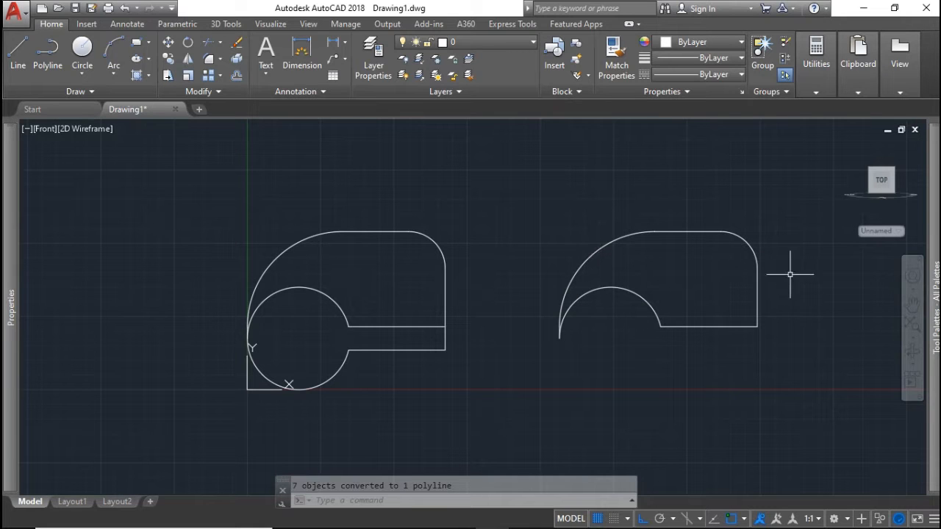
In the home isometric view, extrude the left keyhole outline 63 units
click(846, 146)
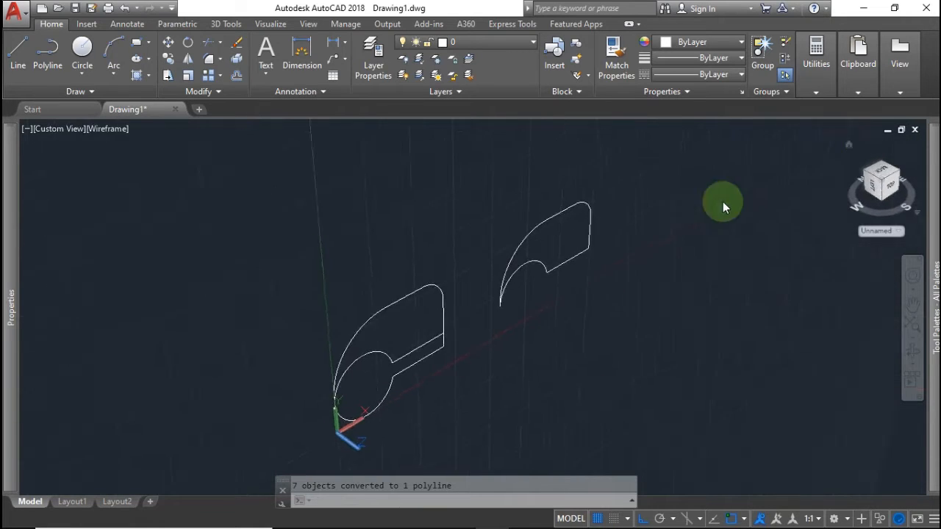
middle_drag(416, 377, 399, 312)
scroll(431, 279, up, 2)
scroll(431, 280, down, 1)
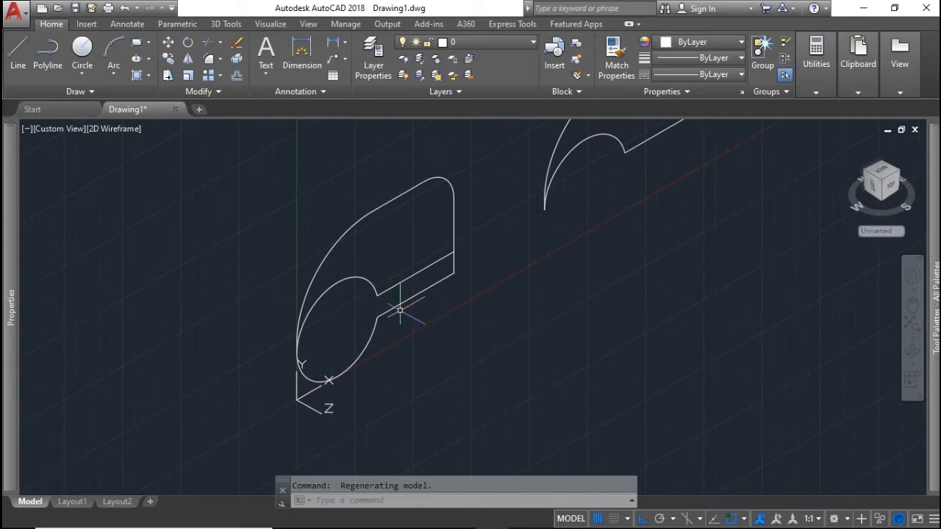
text(t)
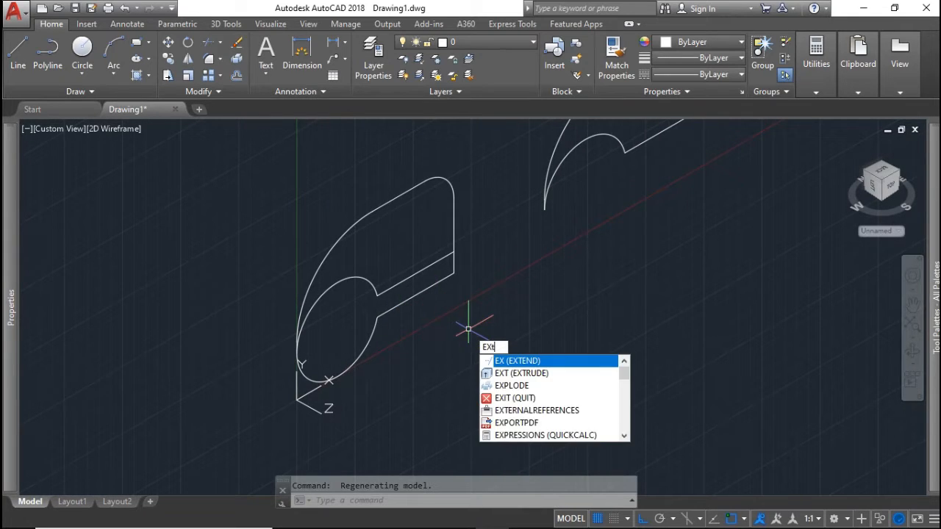
click(505, 360)
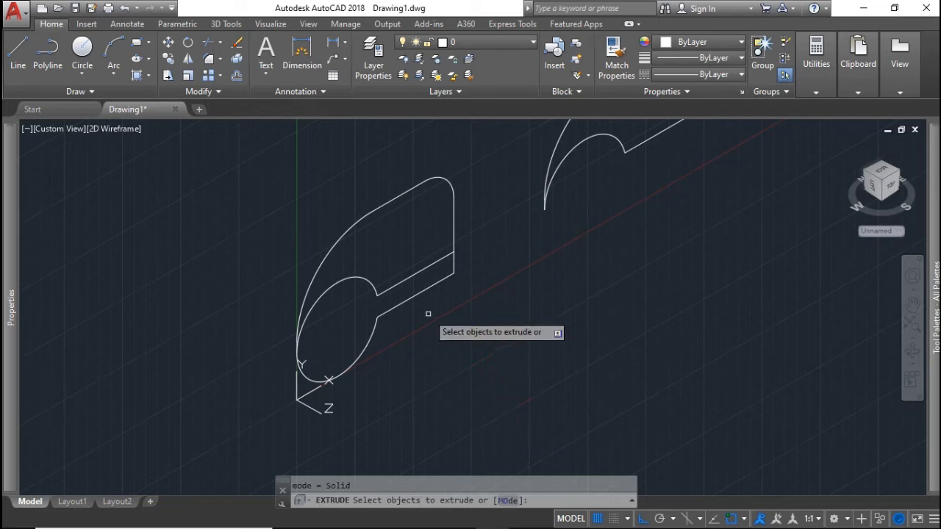
click(427, 289)
key(Return)
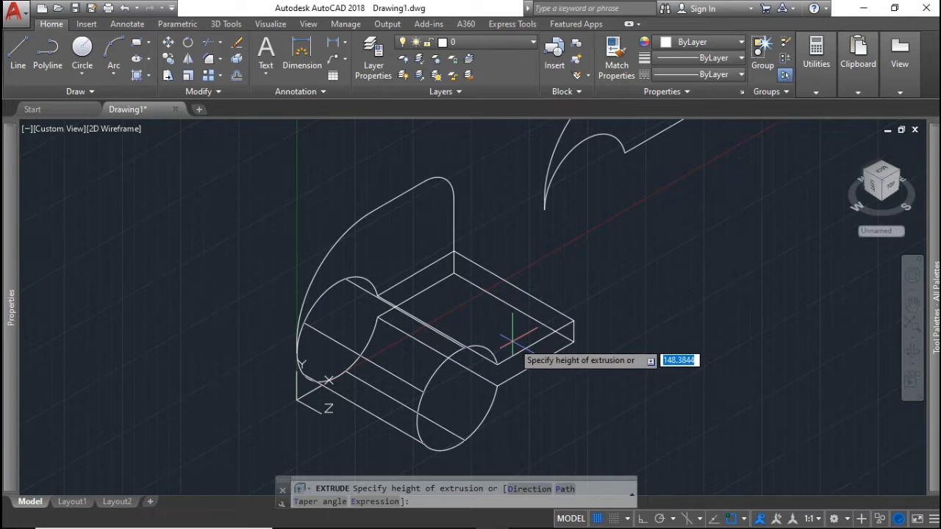
text(63)
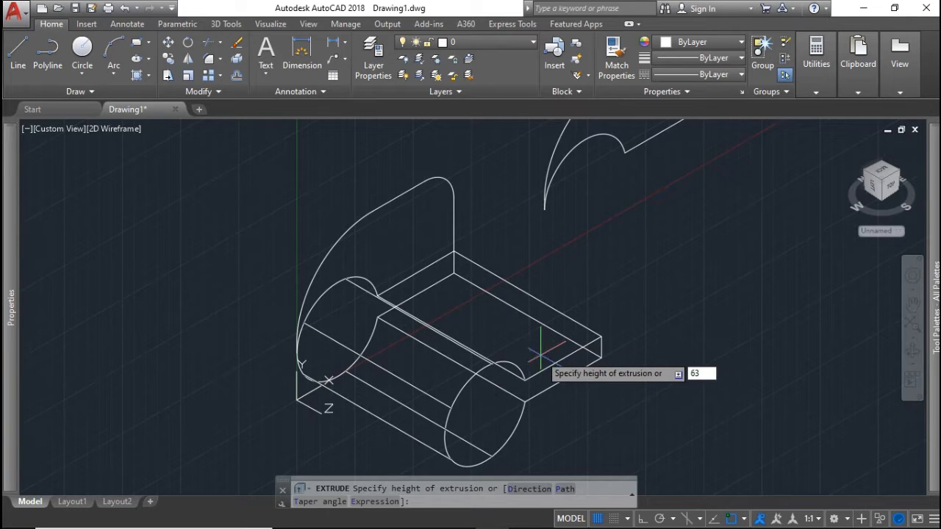
key(Return)
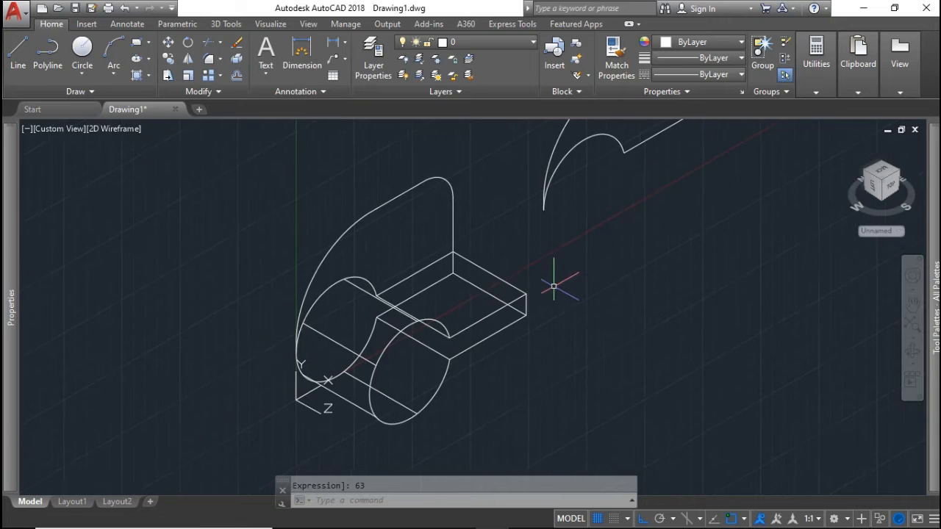
Extrude the curved crescent profile 16 units and frame both solids
mouse_move(553, 287)
middle_down()
mouse_move(529, 311)
mouse_move(517, 307)
middle_up()
key(Return)
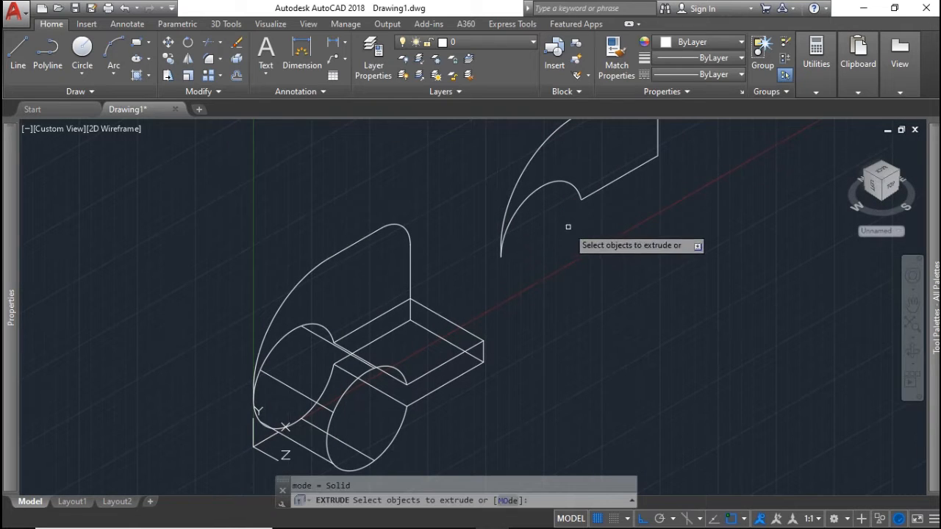
click(578, 196)
key(Return)
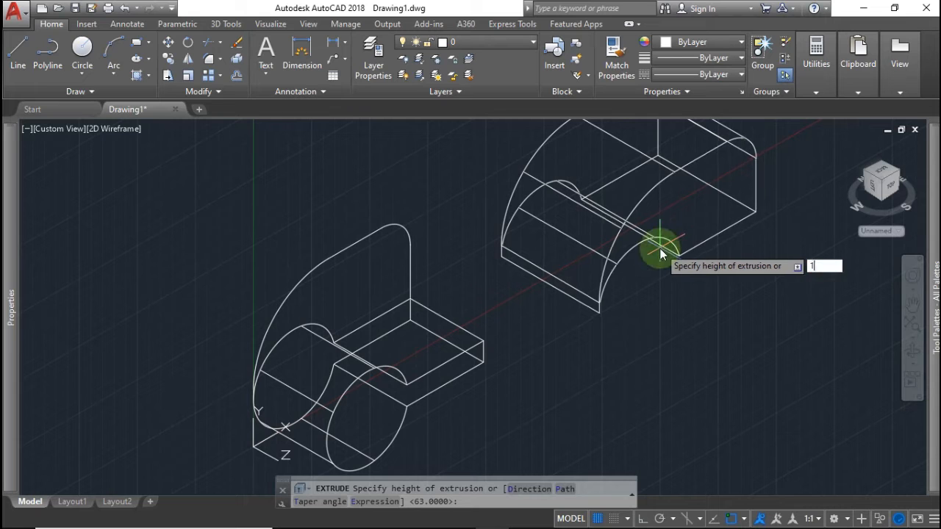
key(Return)
scroll(546, 259, up, 2)
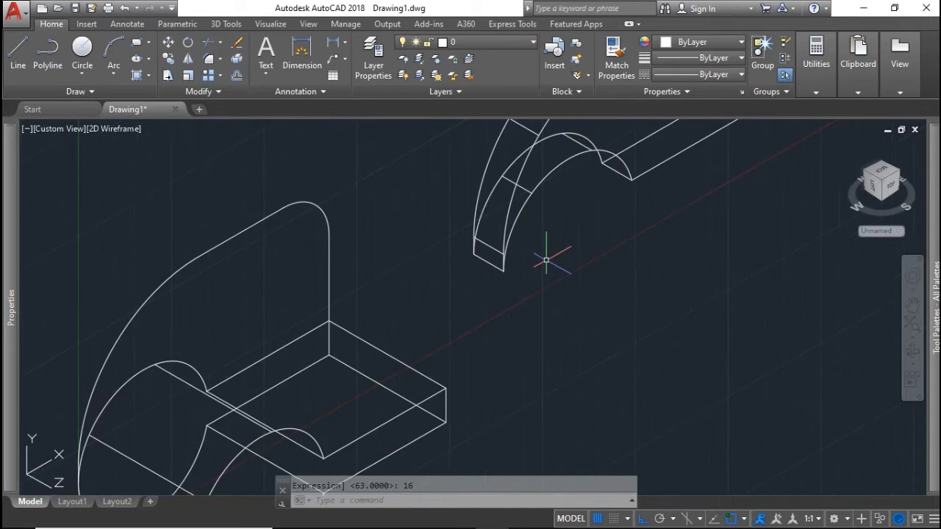
scroll(546, 261, down, 2)
mouse_move(548, 266)
middle_down()
mouse_move(563, 243)
mouse_move(558, 270)
middle_up()
scroll(566, 256, down, 2)
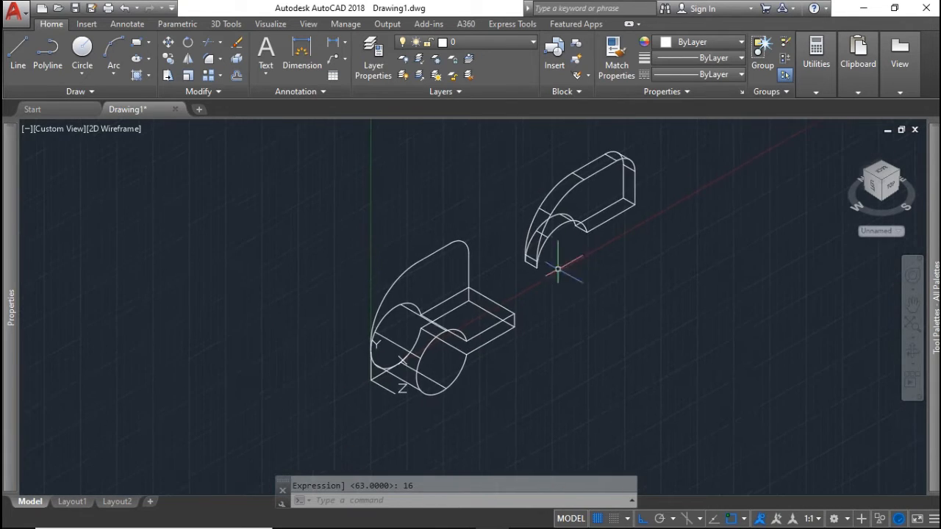
click(263, 27)
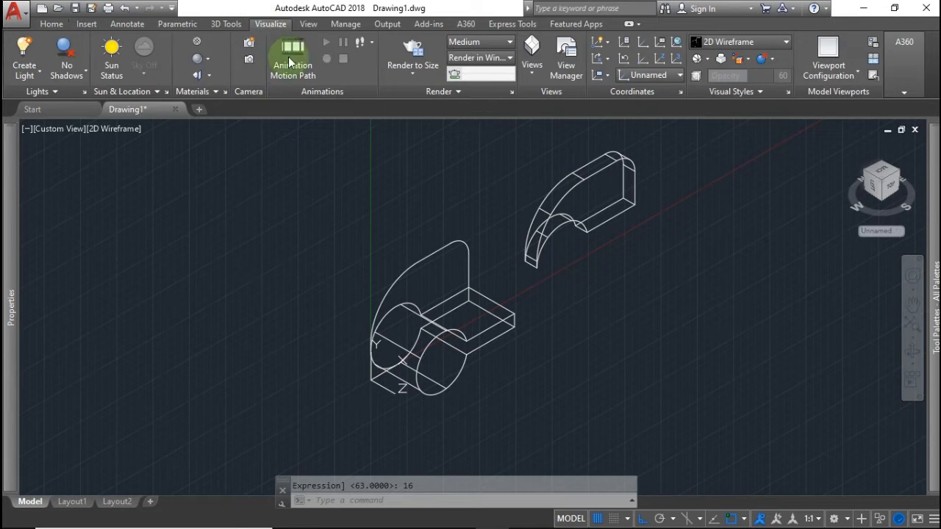
Apply the Shaded visual style from the gallery and orbit slightly toward the solids
click(719, 44)
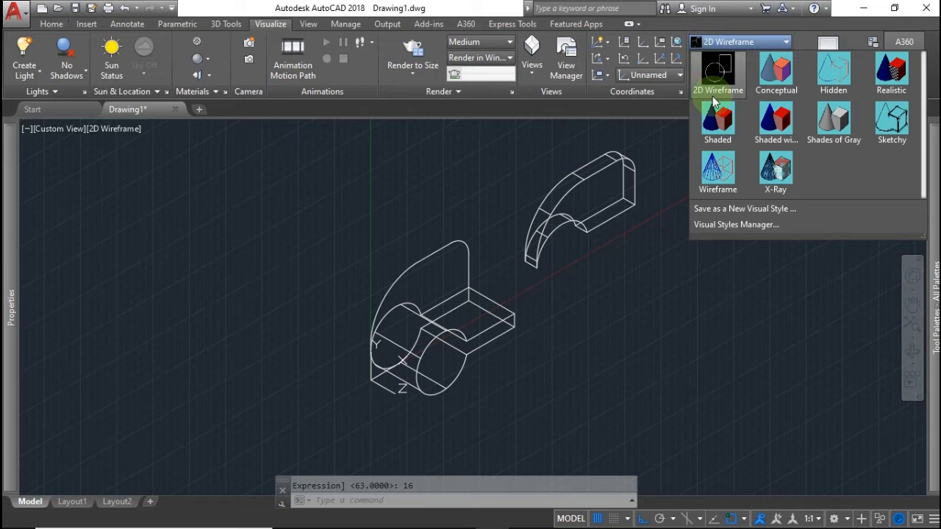
click(717, 120)
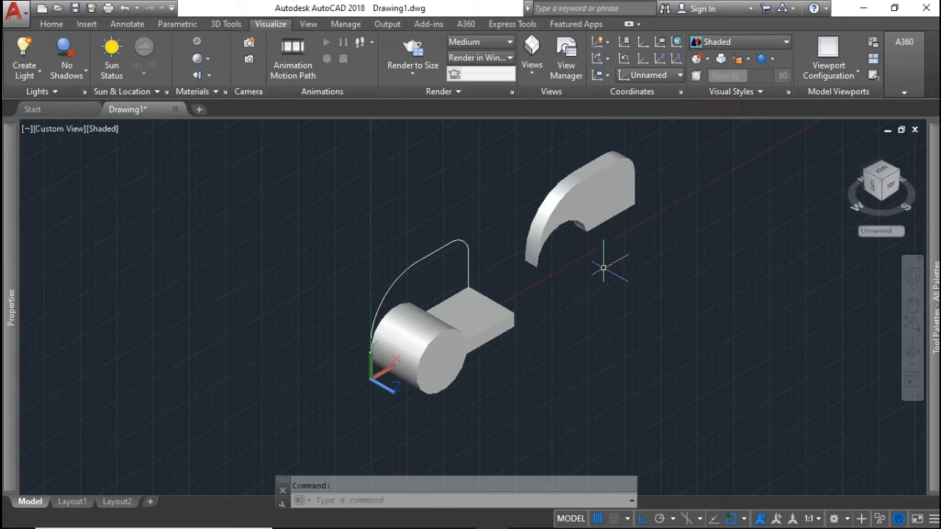
shift+middle_drag(603, 268, 532, 267)
scroll(717, 286, down, 4)
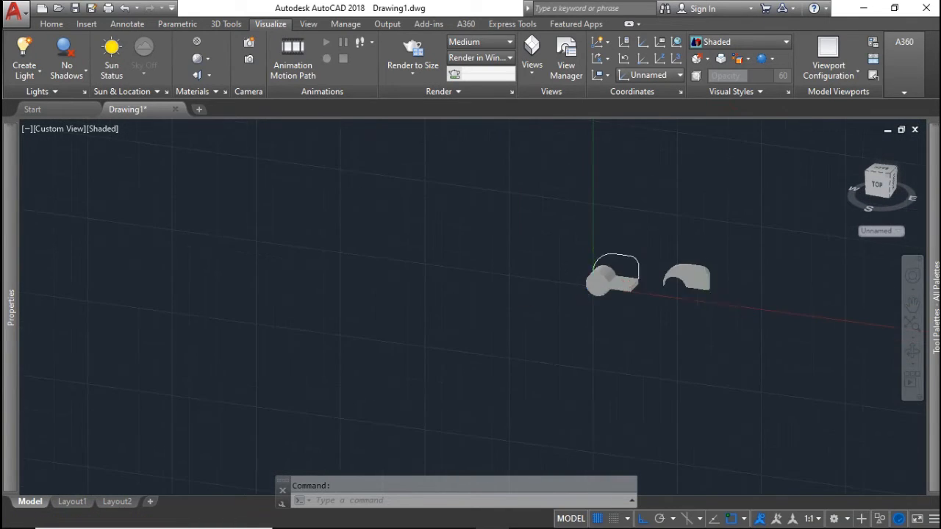
scroll(711, 292, up, 6)
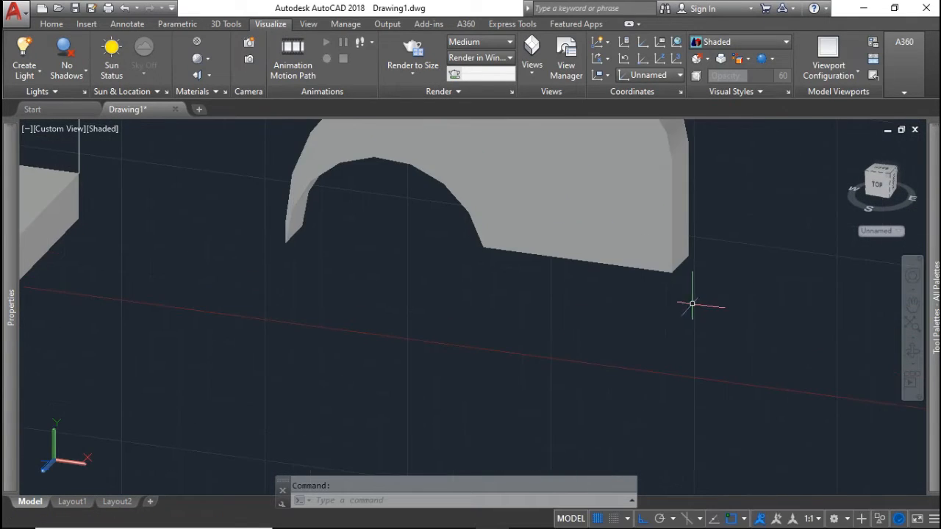
Move the curved plate solid corner-to-corner onto the matching corner of the boss-and-arm solid
click(688, 256)
key(Return)
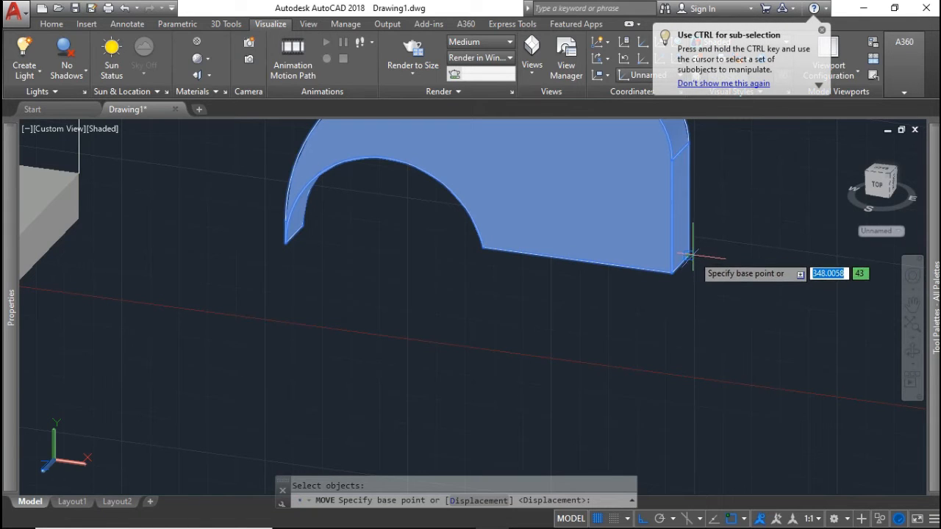
scroll(690, 256, down, 2)
scroll(698, 256, up, 5)
scroll(710, 260, up, 3)
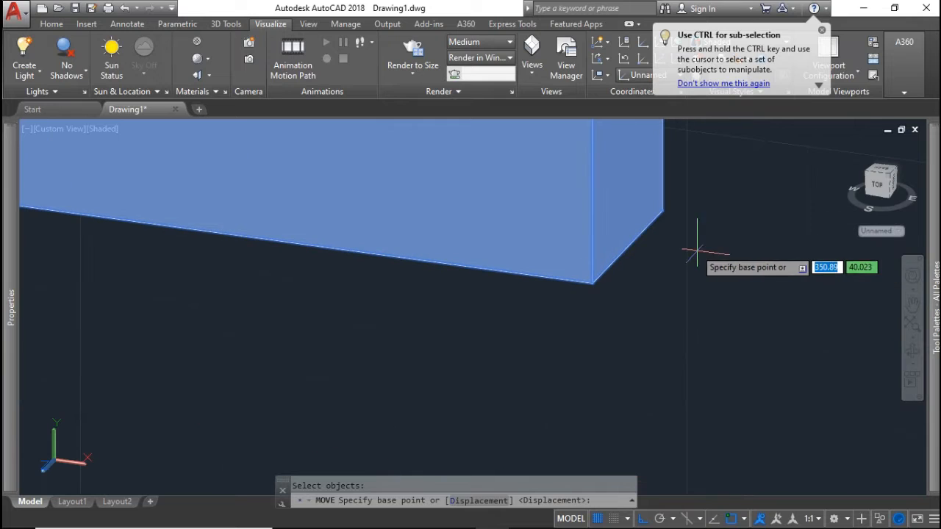
click(666, 211)
scroll(630, 236, down, 7)
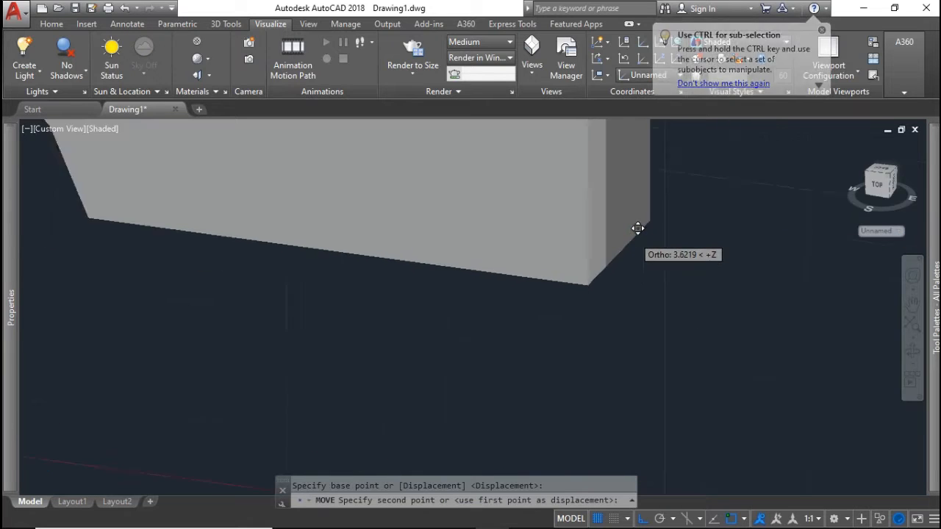
middle_drag(513, 247, 654, 258)
scroll(566, 245, down, 6)
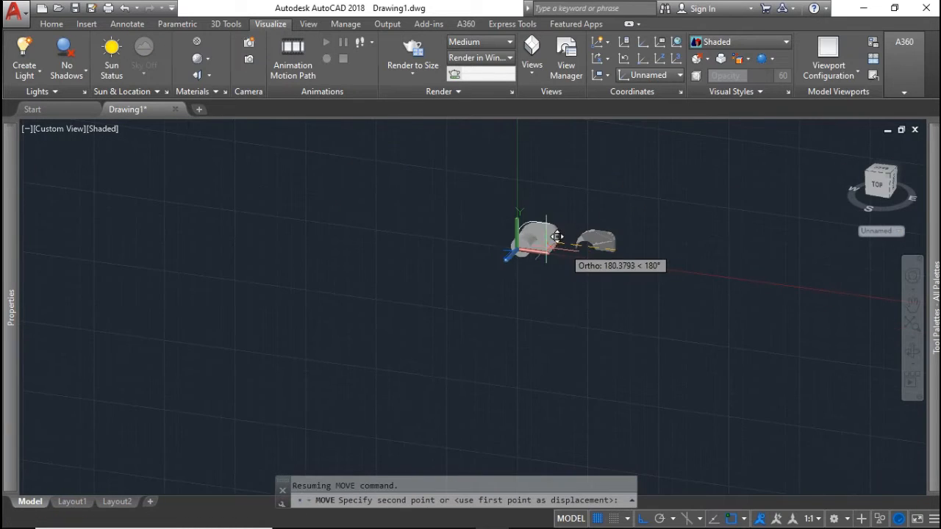
scroll(551, 238, up, 10)
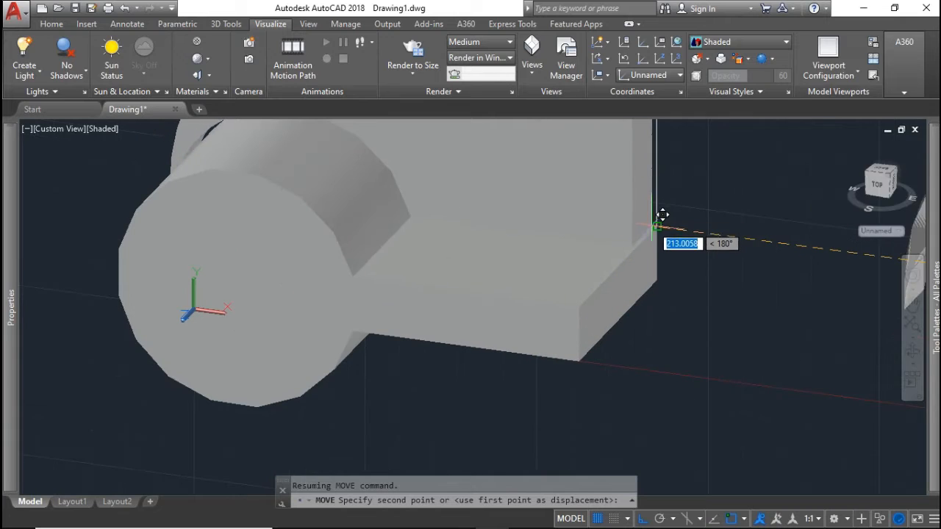
click(656, 226)
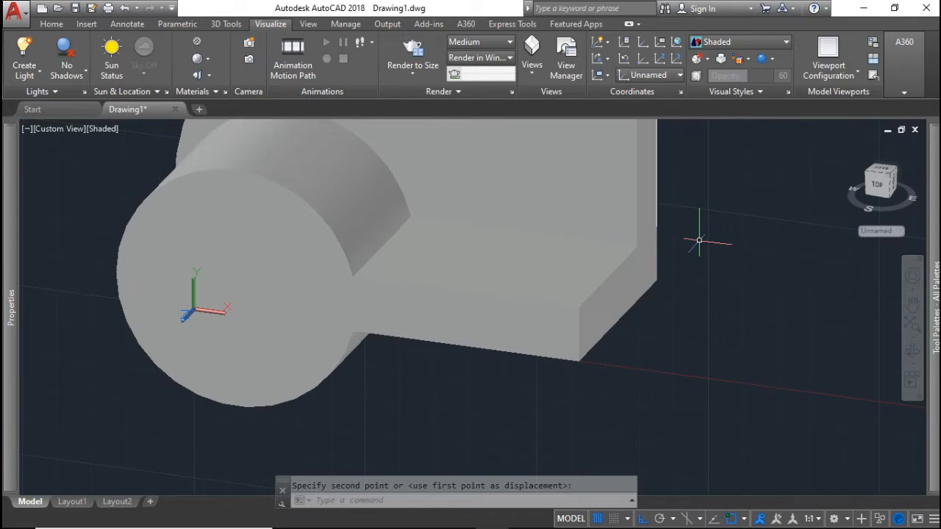
key(space)
scroll(699, 240, down, 3)
scroll(694, 242, up, 3)
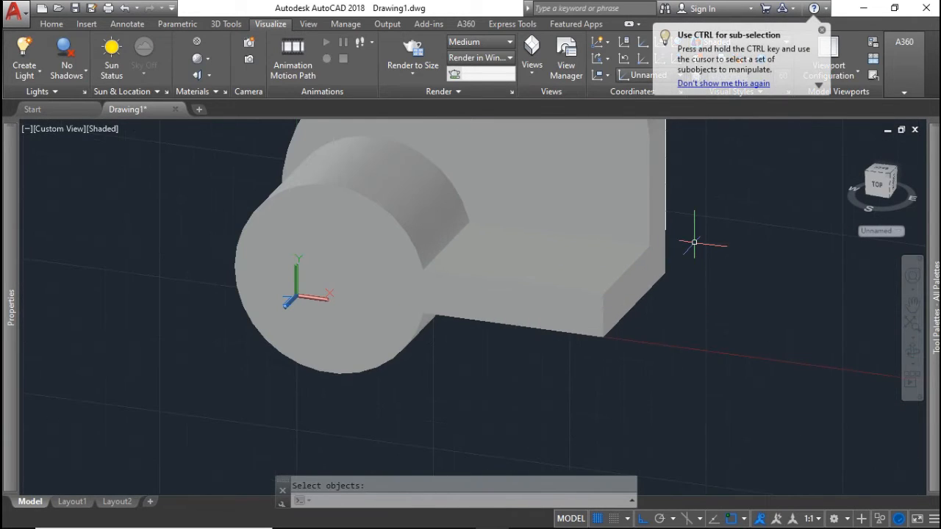
scroll(694, 242, down, 6)
middle_drag(694, 243, 652, 271)
scroll(662, 262, up, 2)
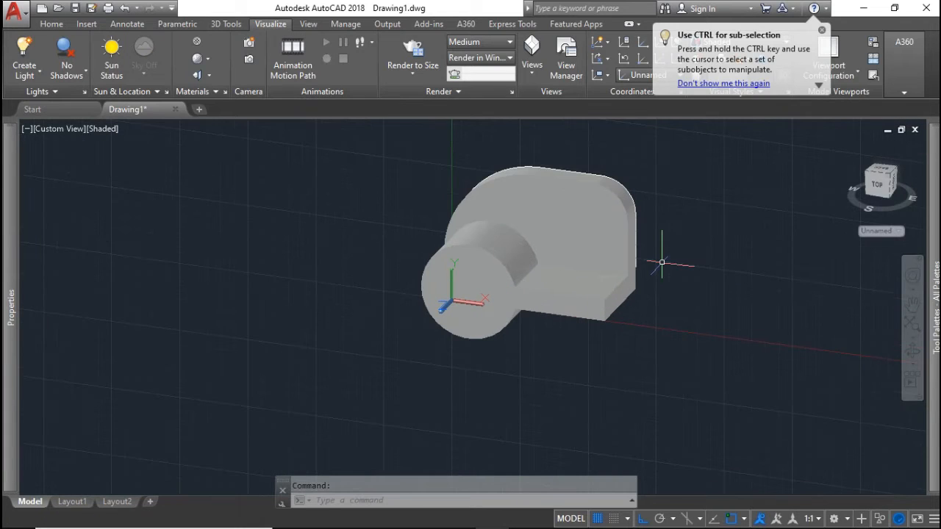
Union the curved back plate and the boss-and-arm solid into one body
text(unio)
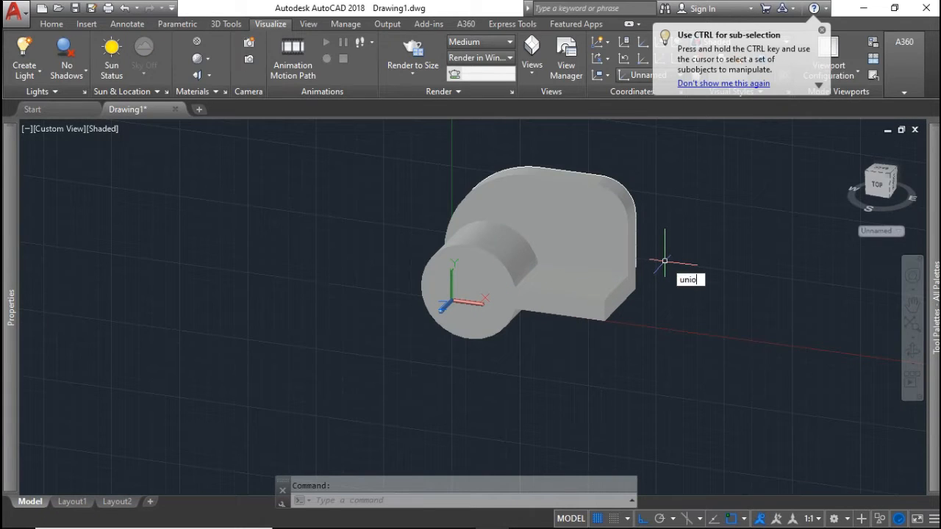
text(n)
key(Return)
click(622, 237)
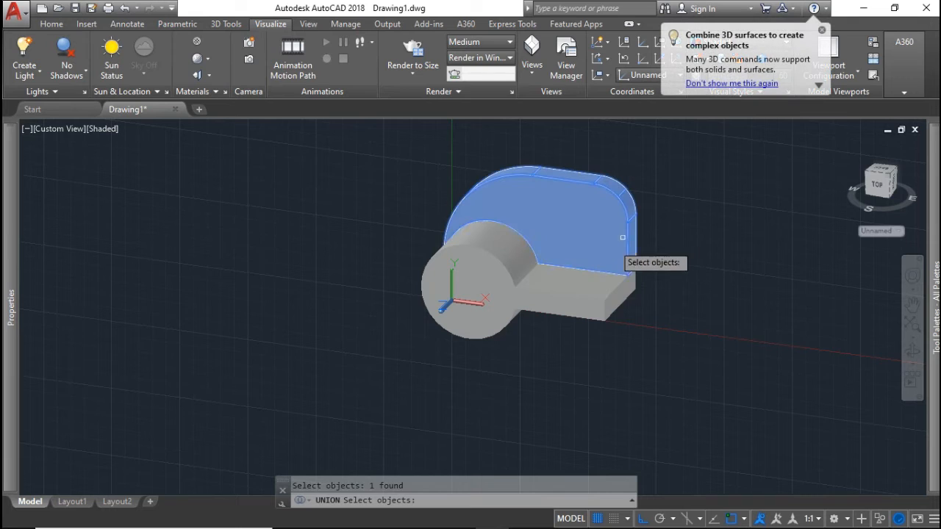
click(634, 286)
key(Return)
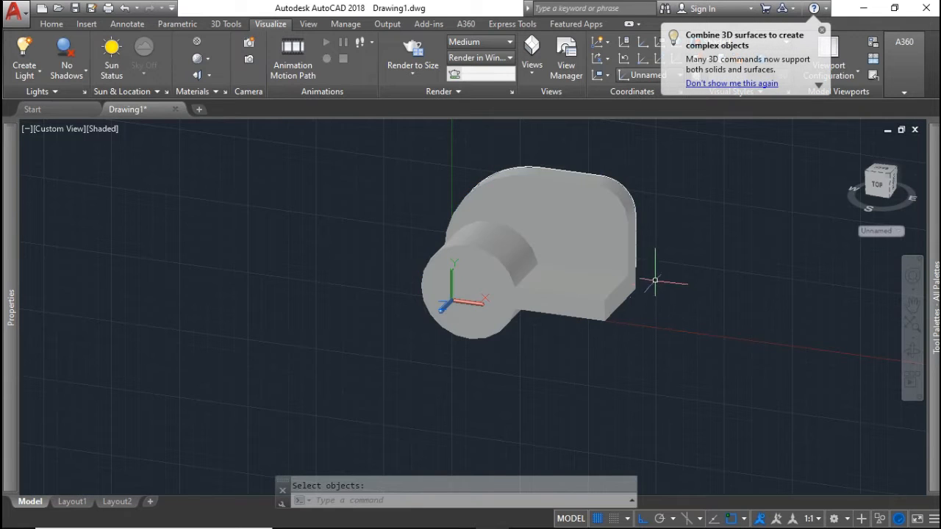
Show the bracket from the front in the 2D Wireframe visual style
scroll(654, 262, down, 1)
mouse_move(654, 262)
shift+middle_down()
mouse_move(702, 219)
mouse_move(737, 254)
mouse_move(745, 227)
mouse_move(701, 241)
shift+middle_up()
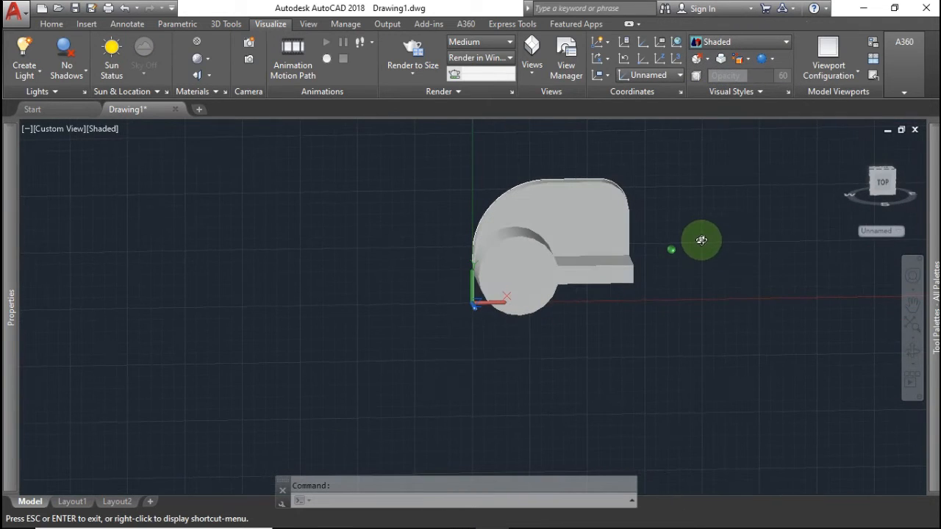
click(881, 181)
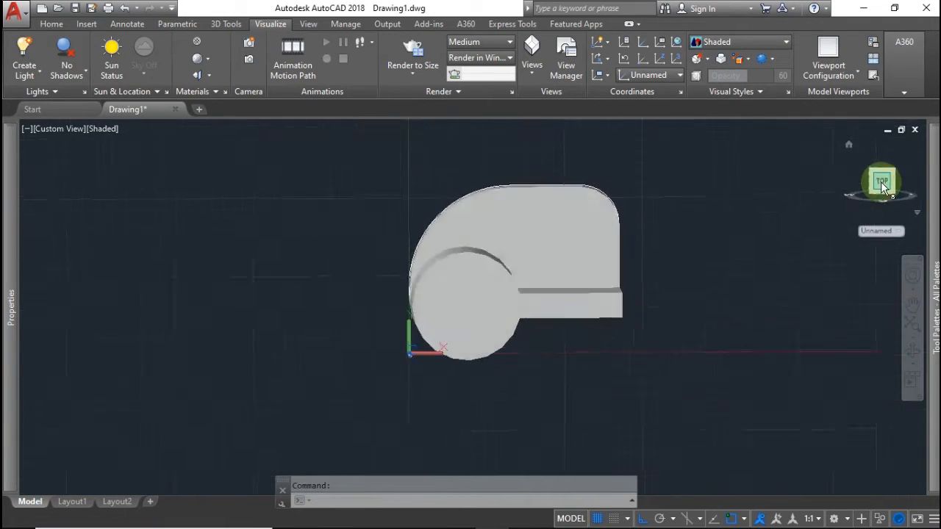
click(753, 43)
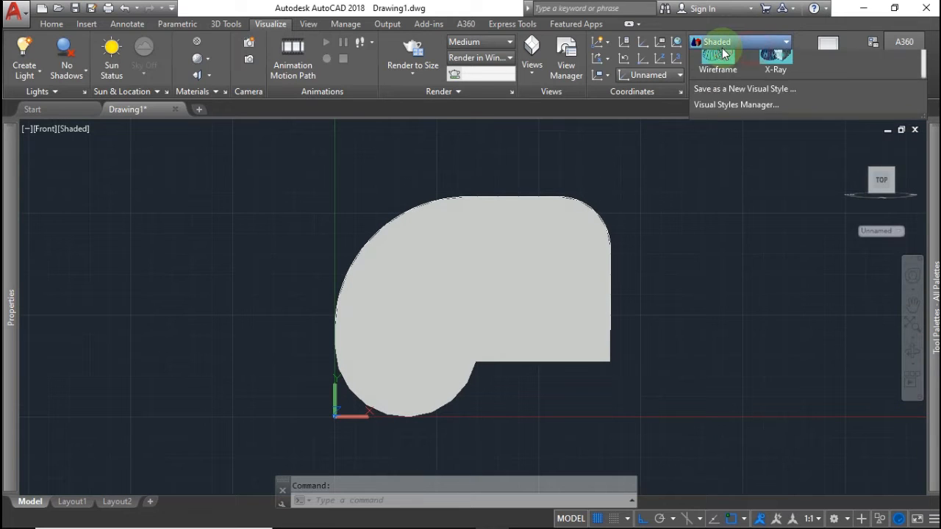
click(717, 68)
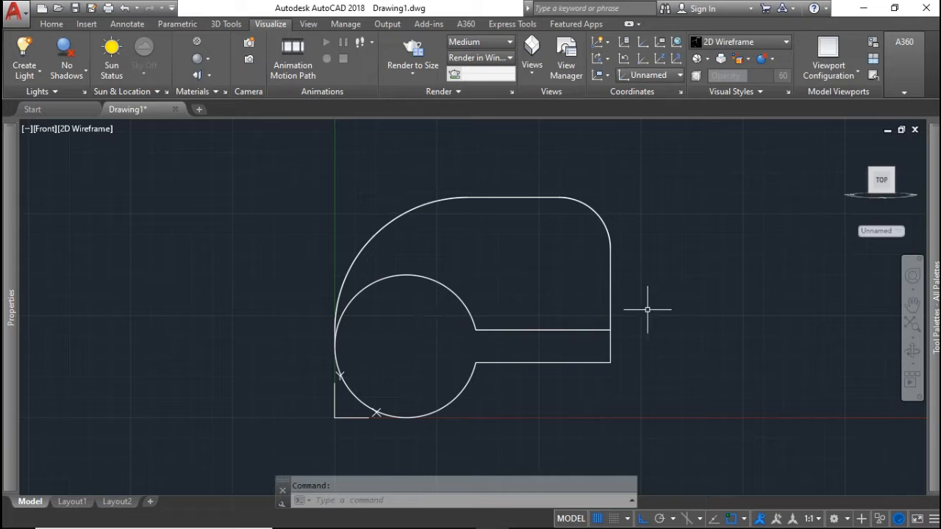
text(c)
key(Return)
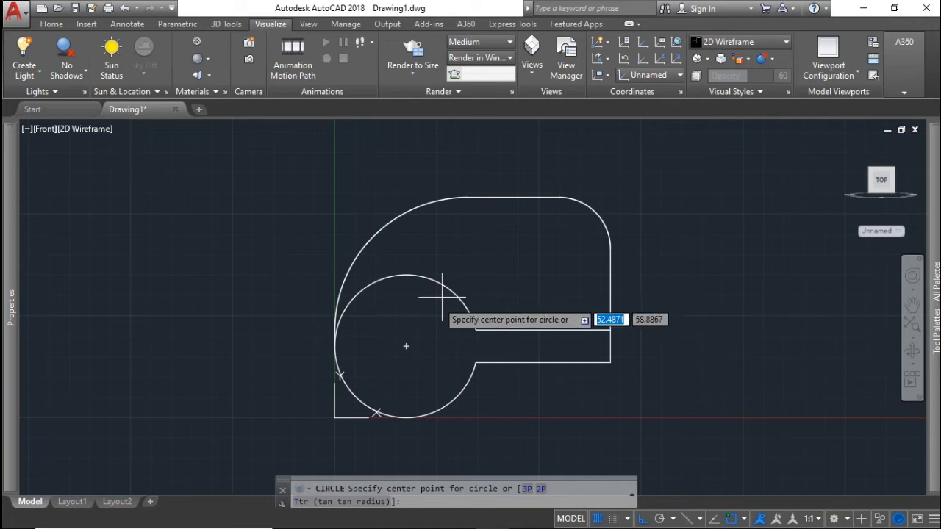
Undo the trial circle and draw a 50-diameter circle at the large arc's centre
click(406, 345)
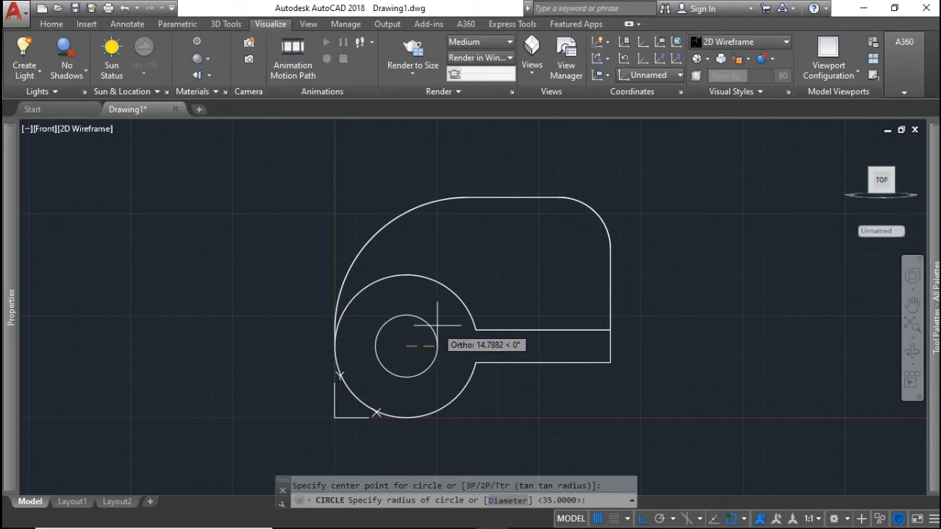
click(439, 321)
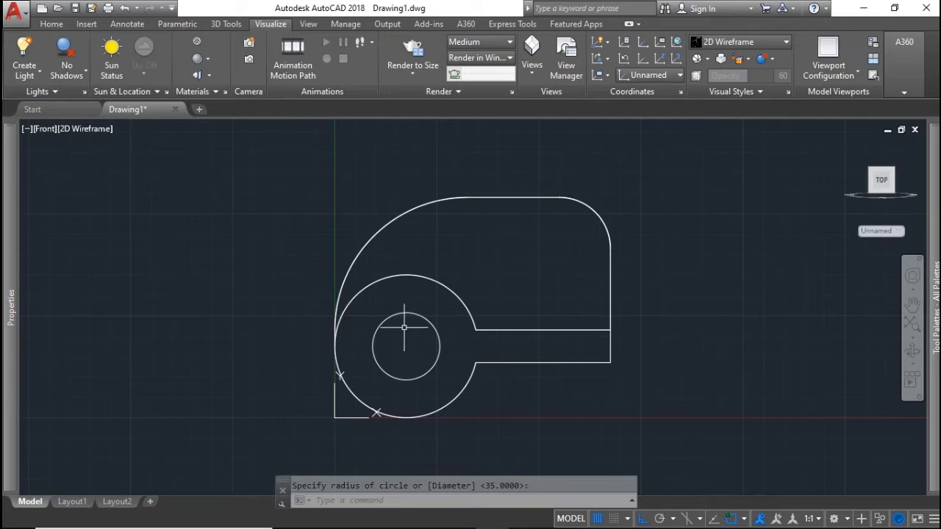
key(ctrl+z)
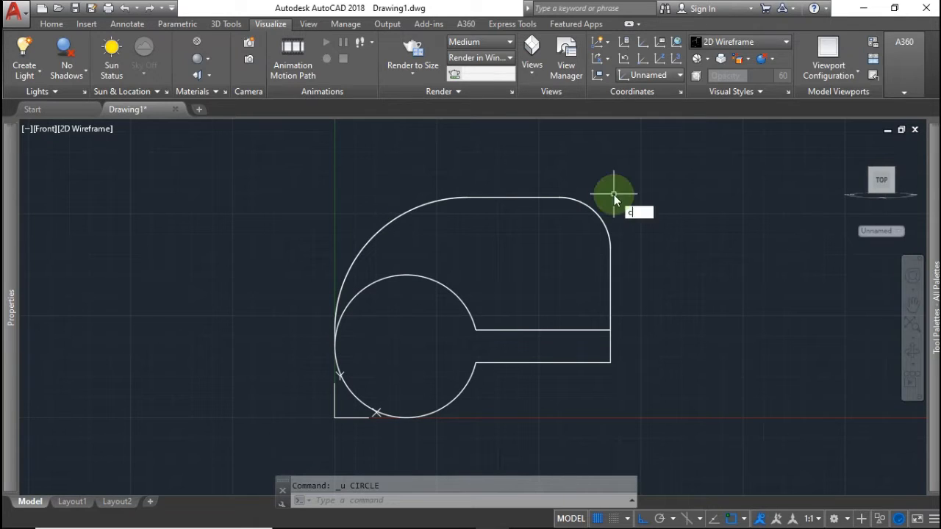
key(Return)
click(406, 344)
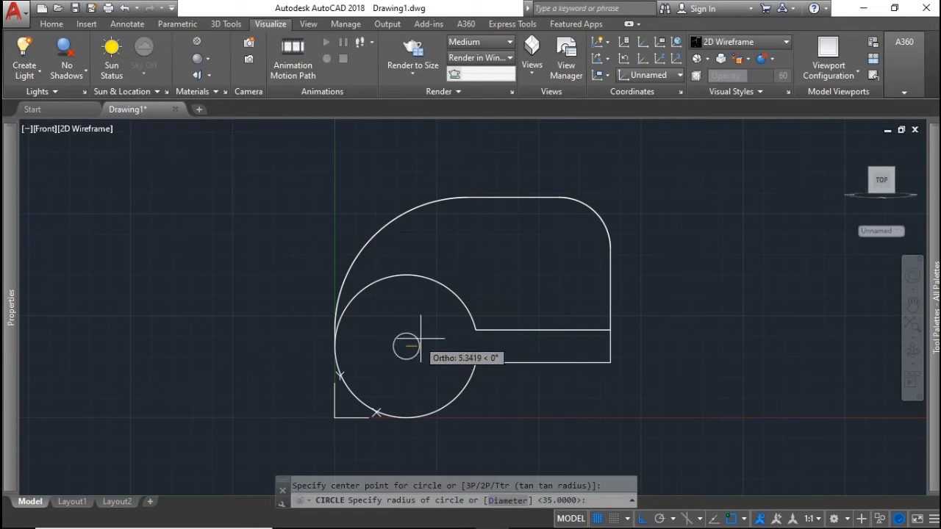
text(d)
key(Return)
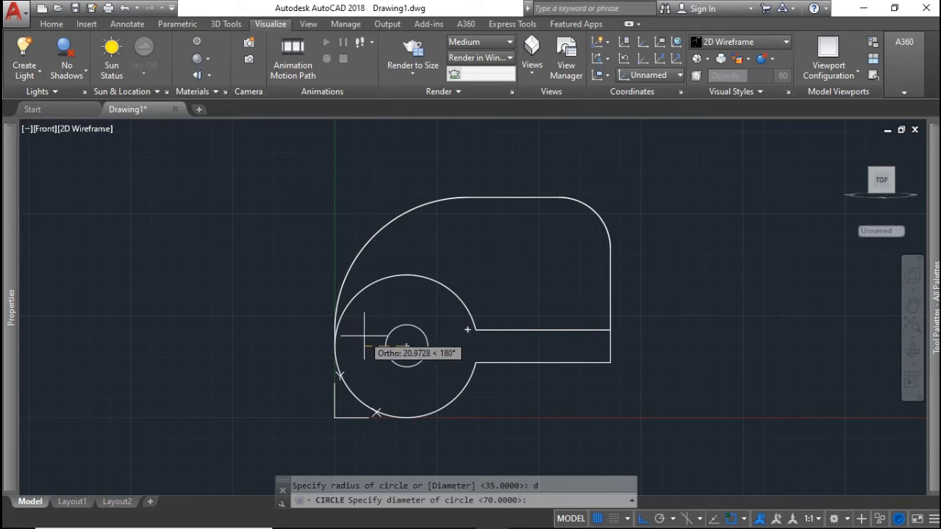
text(50)
key(Return)
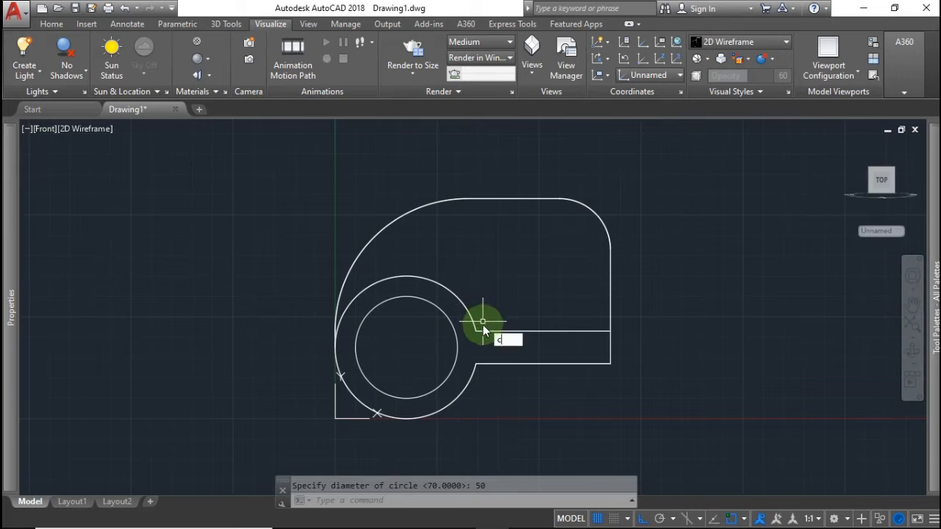
Add a concentric 22-diameter circle at the same arc centre
key(Return)
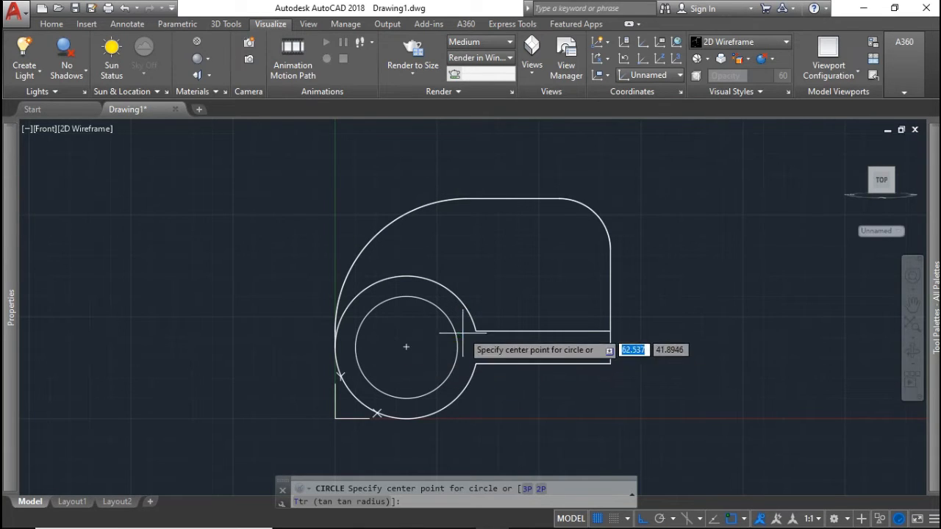
click(407, 346)
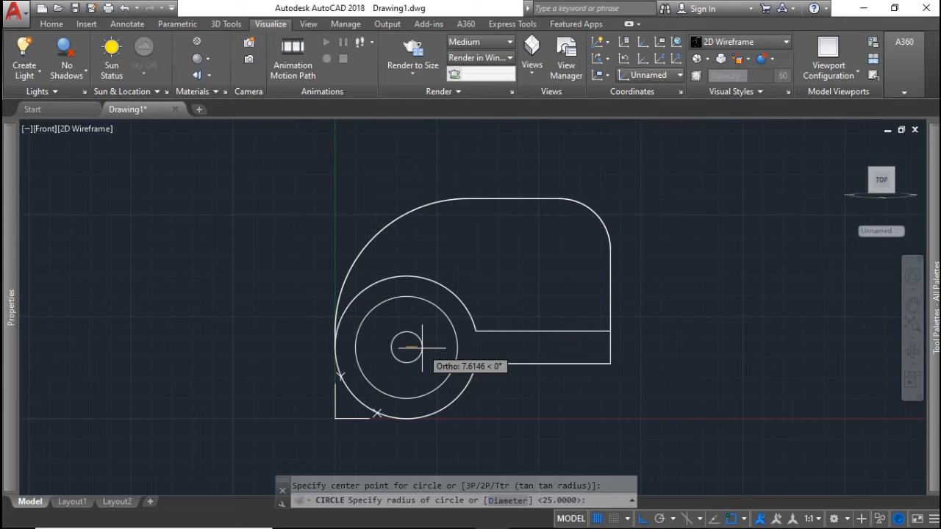
text(d)
key(Return)
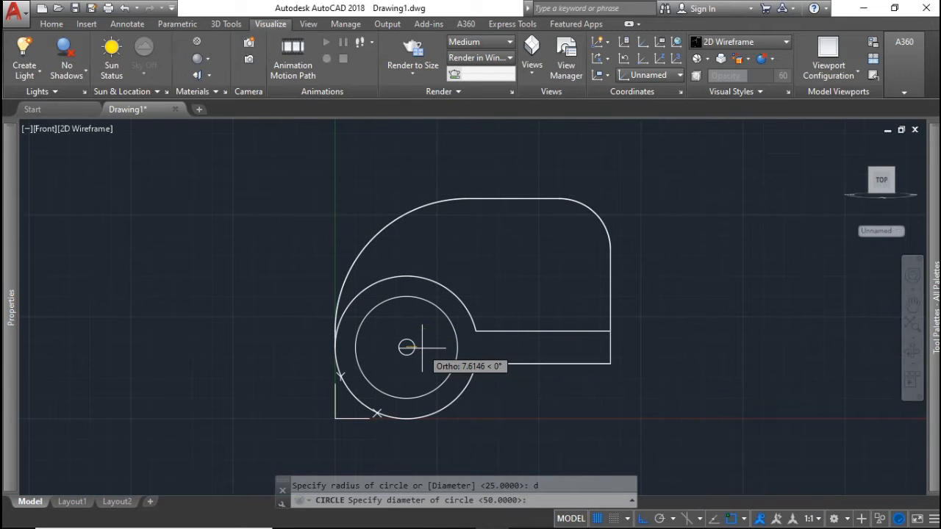
text(22)
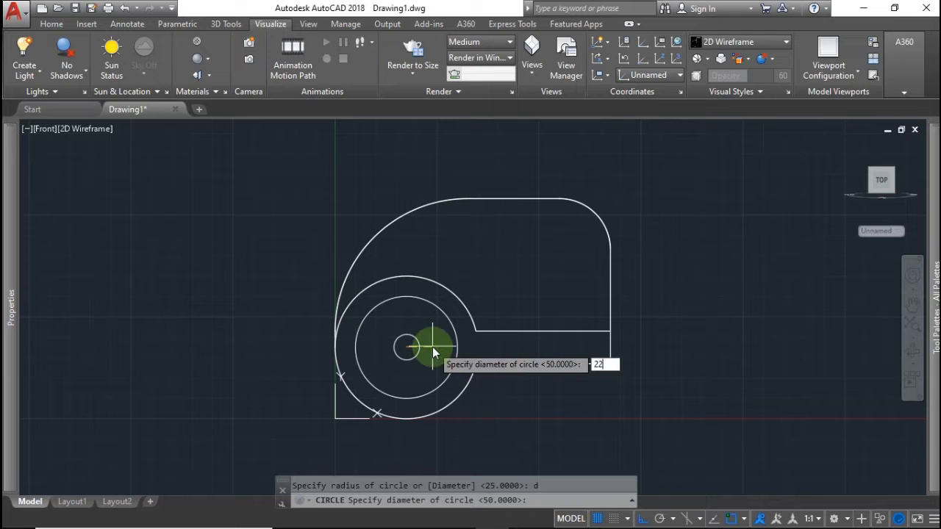
key(Return)
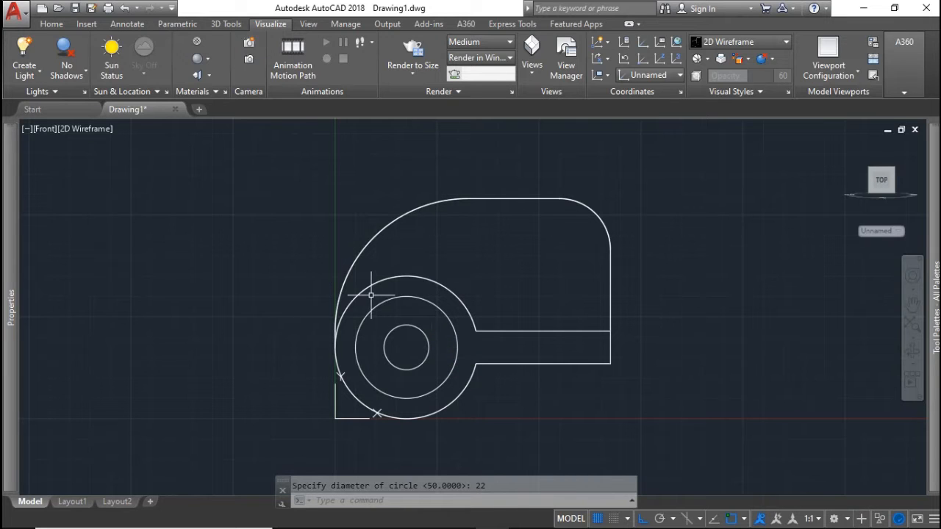
text(m)
key(Return)
click(415, 325)
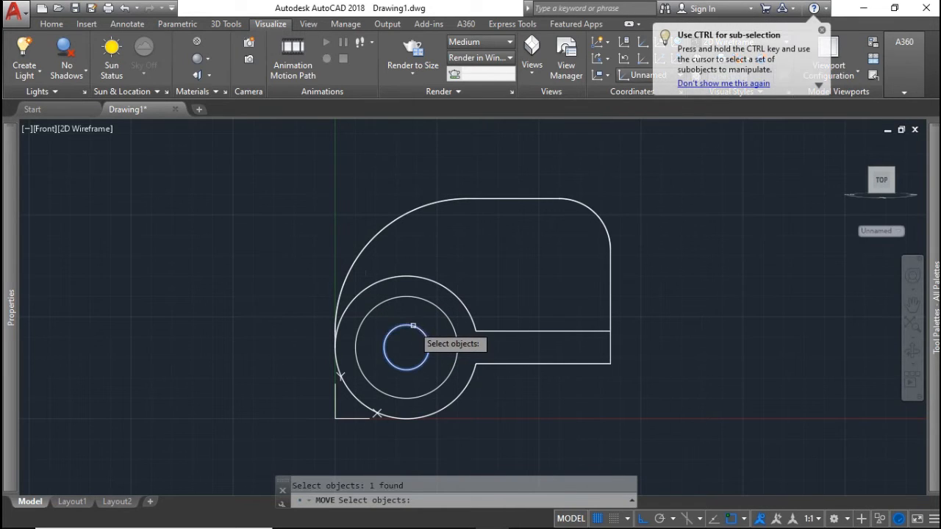
Move the 22-diameter circle 75 units right, then check Exercise 1.PDF for reference
key(Return)
click(415, 334)
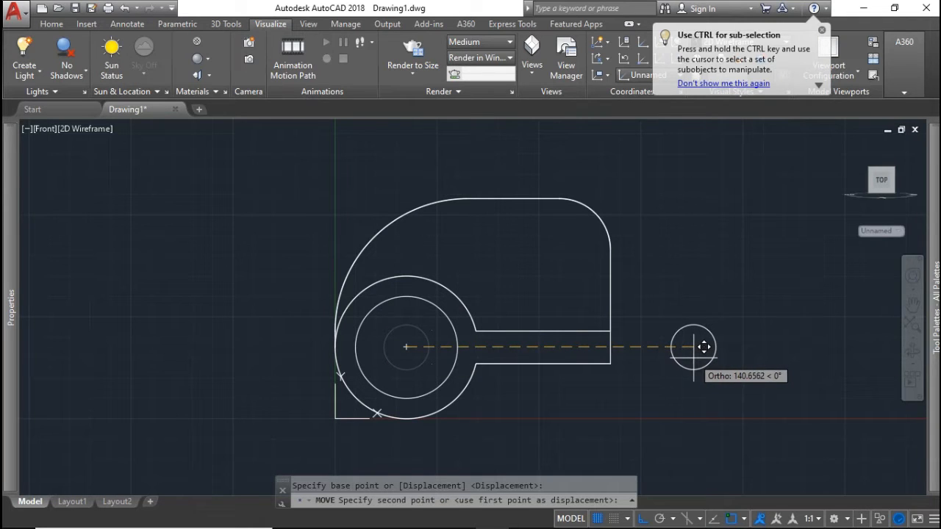
text(75)
key(Return)
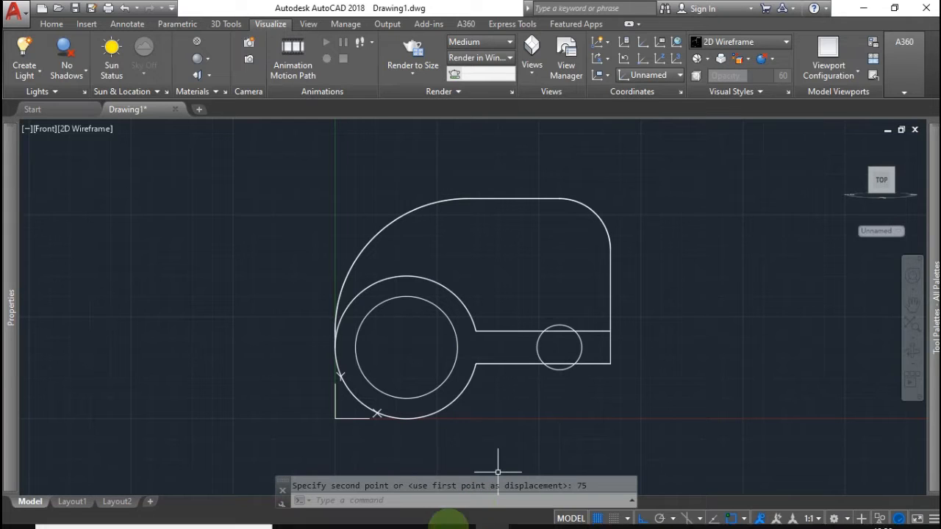
click(459, 514)
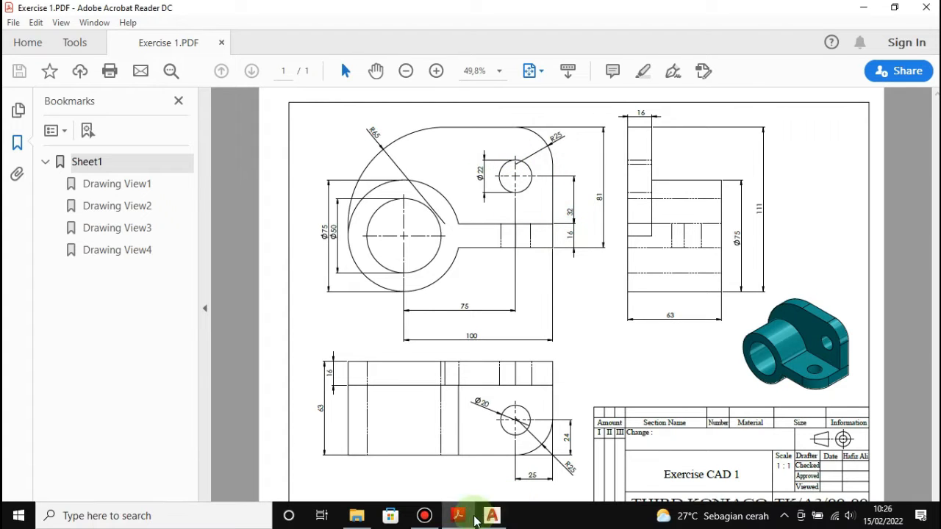
click(492, 516)
Move the small 22-diameter circle 40 units straight up from its centre
key(Return)
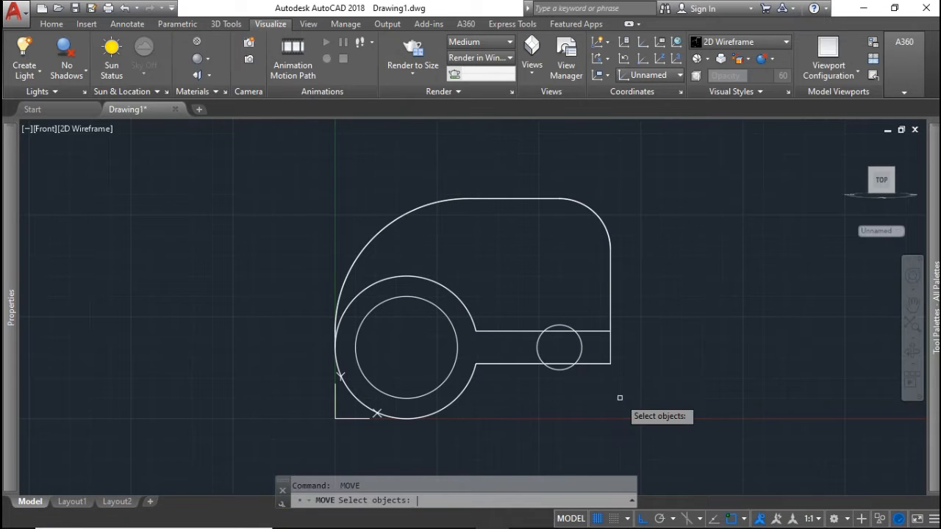
click(582, 349)
key(Return)
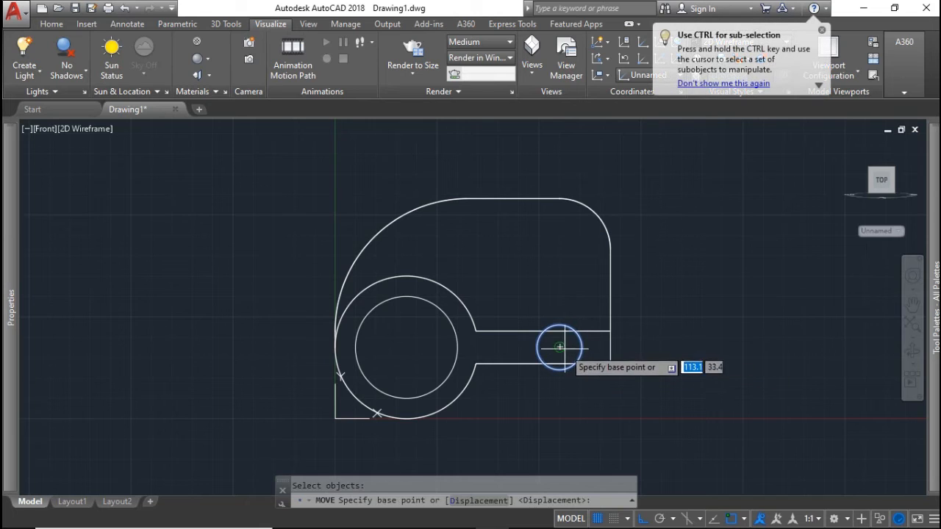
click(560, 347)
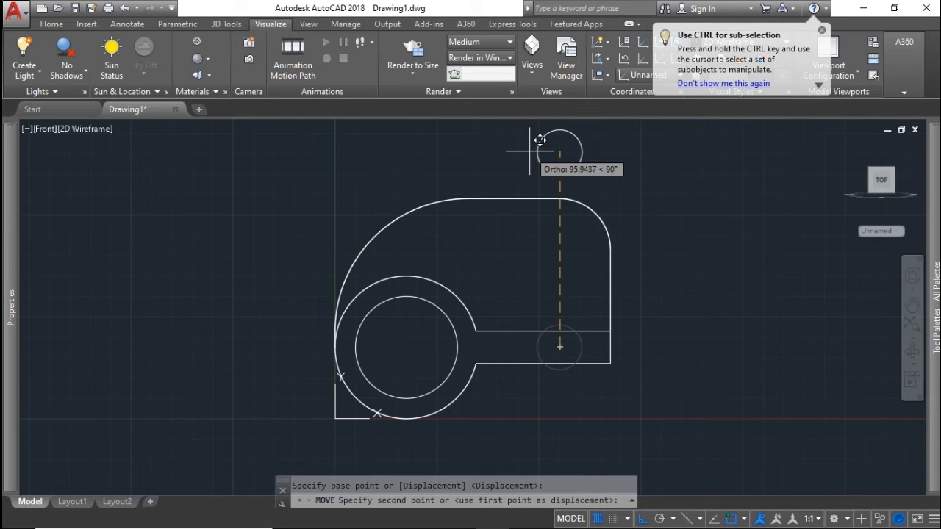
text(40)
key(Return)
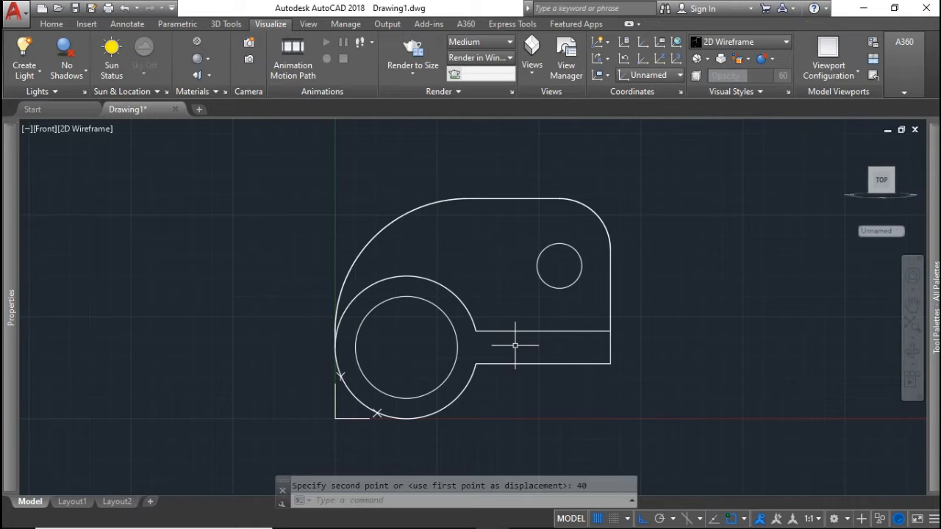
scroll(514, 345, up, 2)
Orbit from the Home isometric view around the bracket to inspect its arm and boss
scroll(470, 318, down, 3)
mouse_move(482, 303)
shift+middle_down()
mouse_move(514, 341)
mouse_move(509, 360)
mouse_move(505, 353)
shift+middle_up()
scroll(472, 347, down, 4)
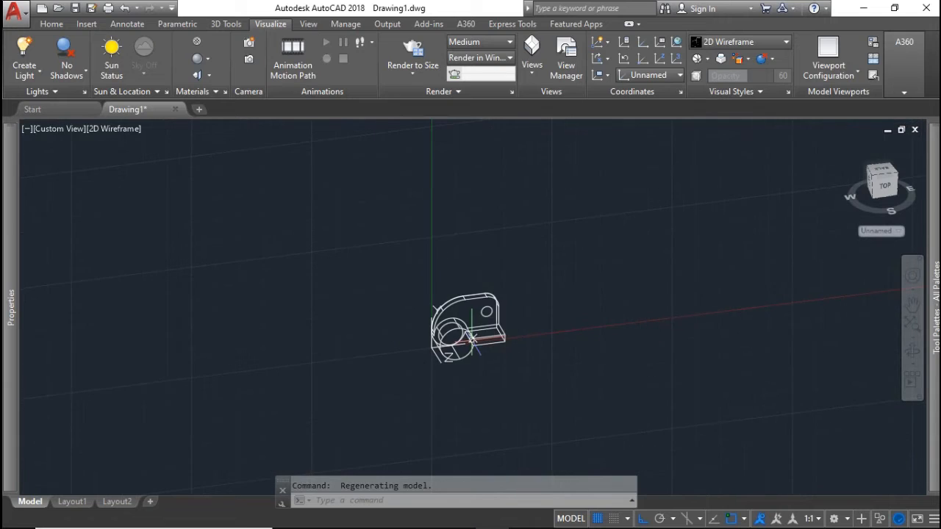
scroll(472, 349, up, 6)
click(848, 145)
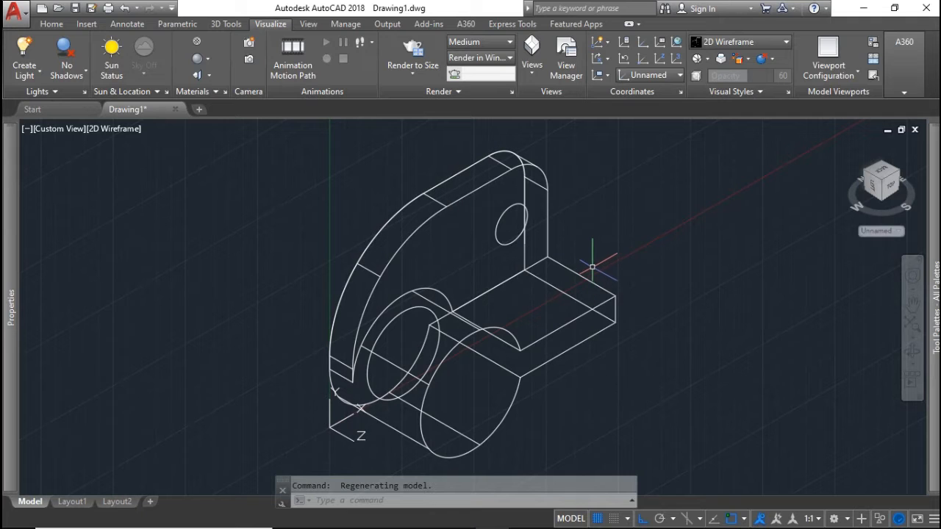
shift+middle_drag(593, 261, 621, 261)
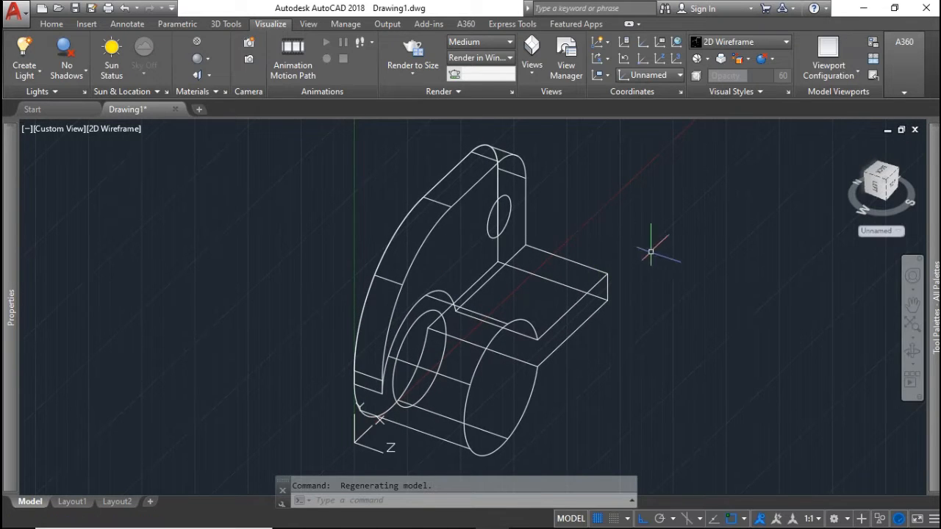
scroll(425, 387, down, 2)
scroll(431, 385, up, 6)
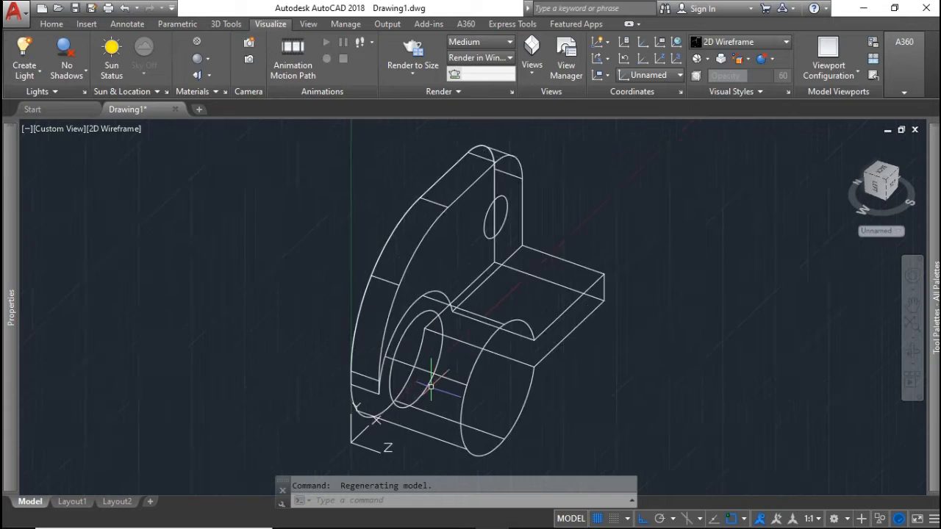
shift+middle_drag(432, 387, 467, 374)
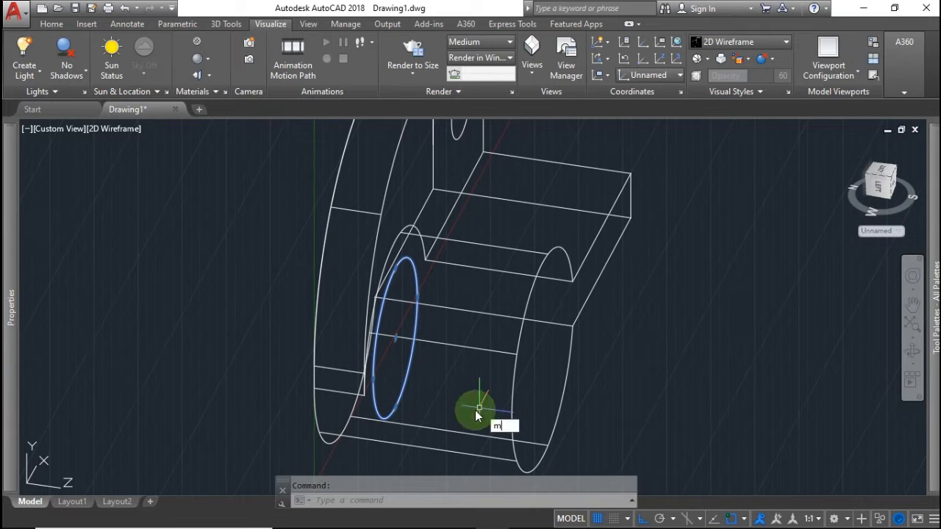
Move the 50-diameter circle along −Z out of the bore, beyond the bracket face
key(Return)
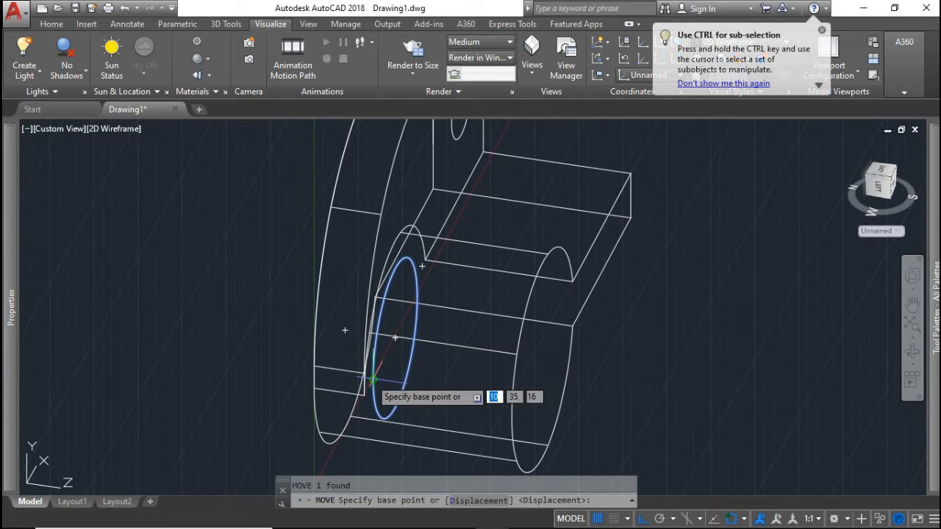
click(395, 336)
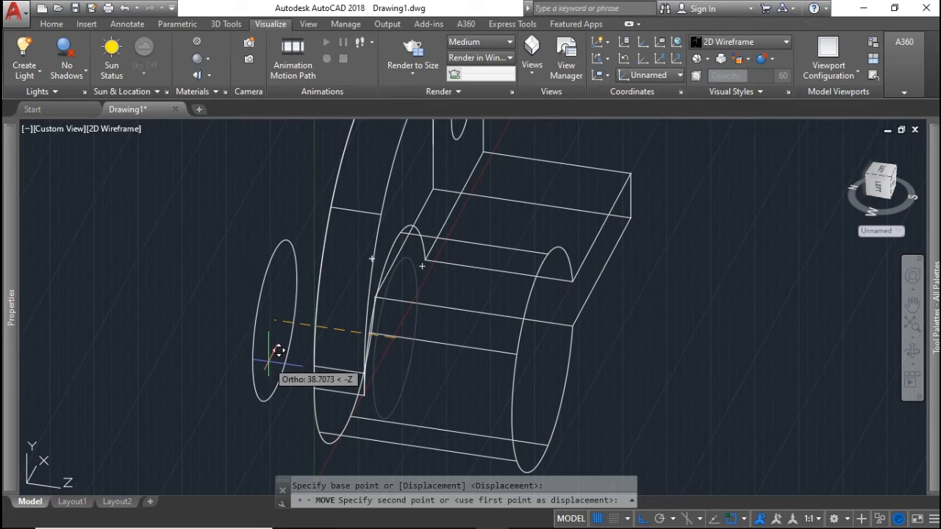
click(280, 350)
scroll(525, 357, up, 2)
scroll(521, 365, down, 2)
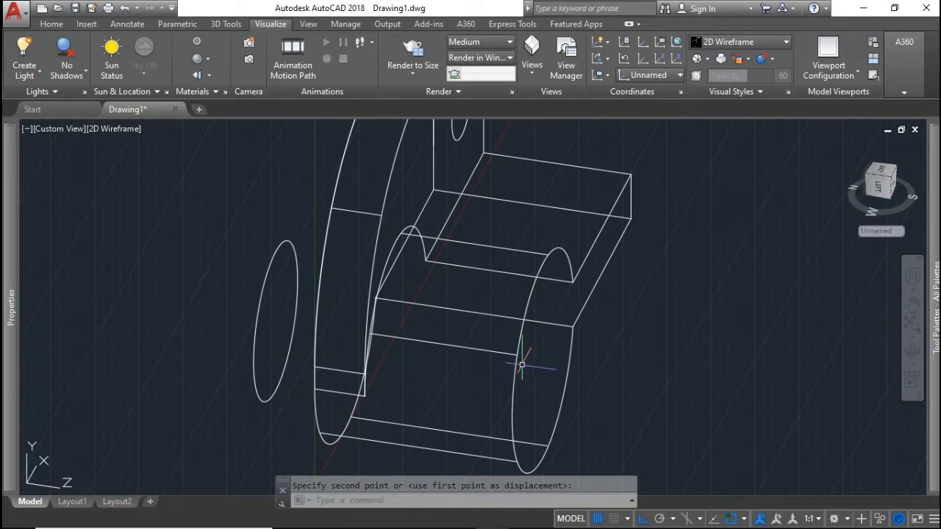
shift+middle_drag(519, 376, 499, 363)
scroll(510, 343, up, 2)
scroll(514, 357, down, 4)
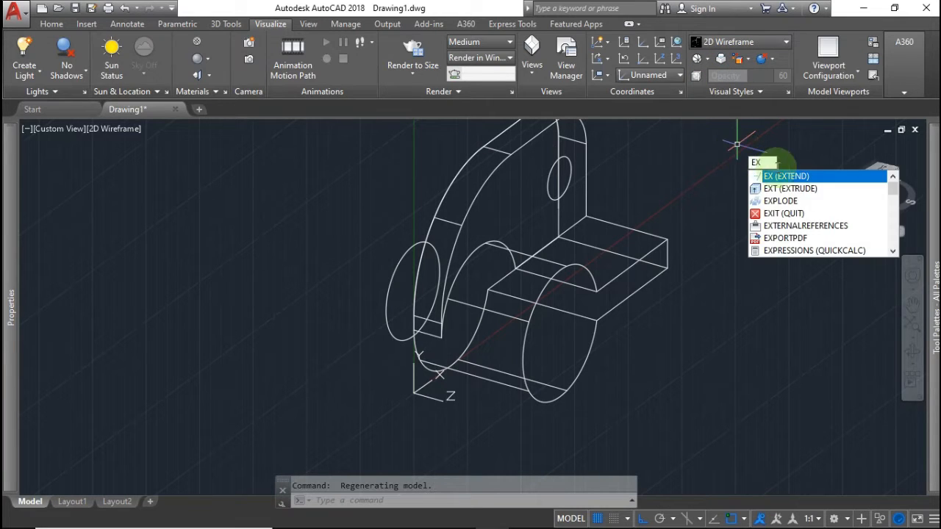
Extrude the two loose circles into cylinders
click(783, 188)
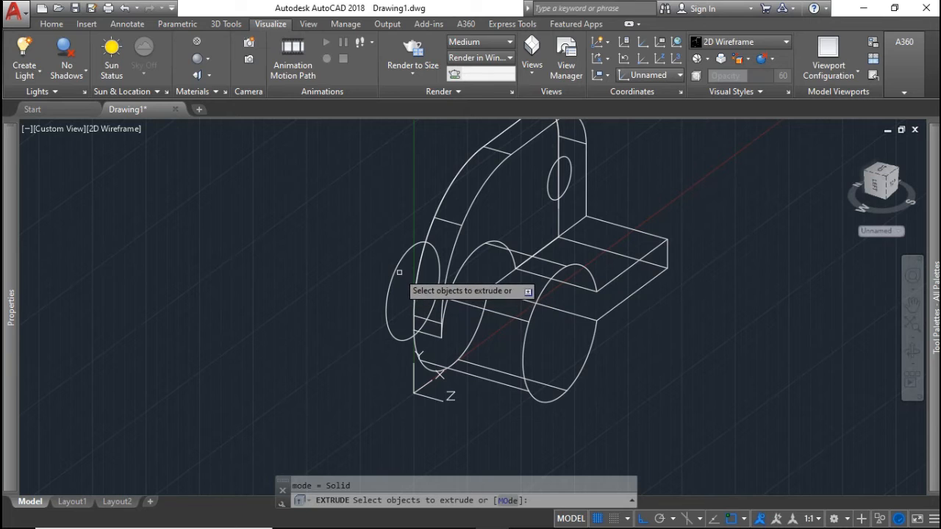
click(398, 270)
key(Return)
click(636, 346)
key(Return)
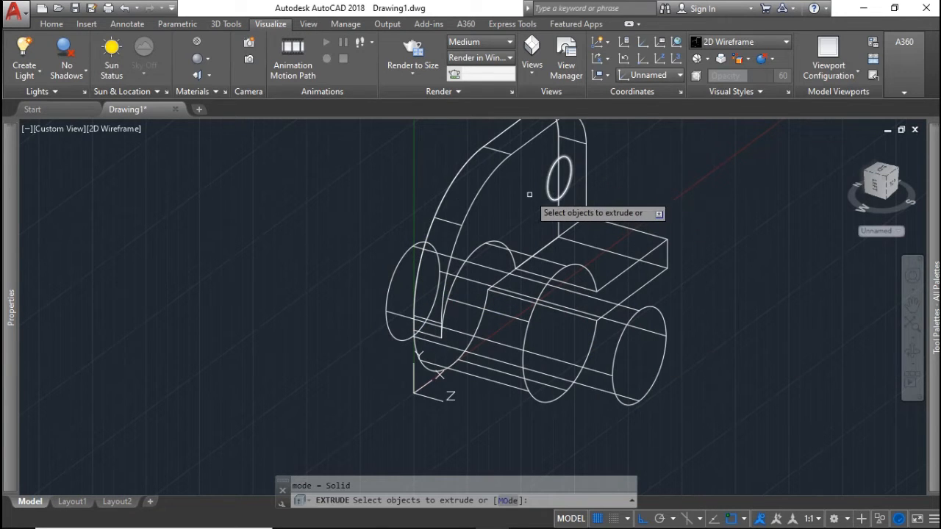
middle_drag(530, 194, 532, 254)
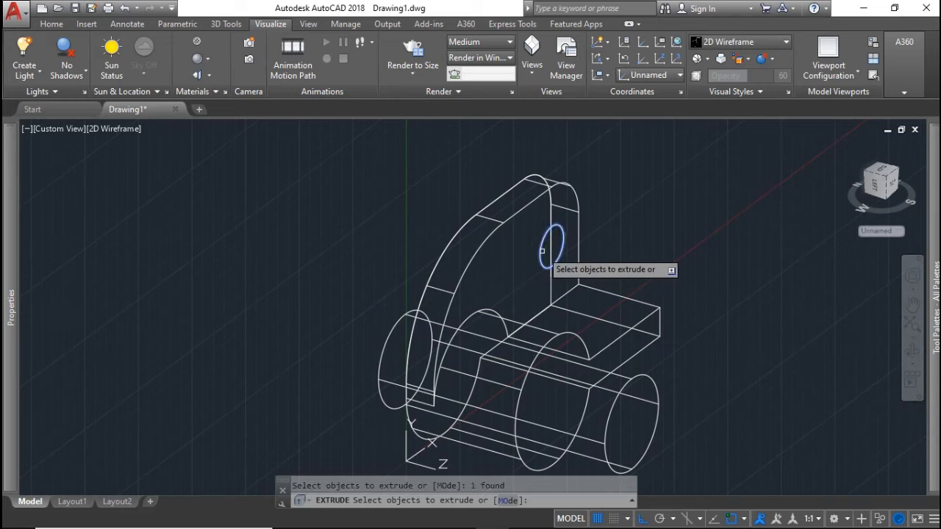
key(Return)
click(438, 219)
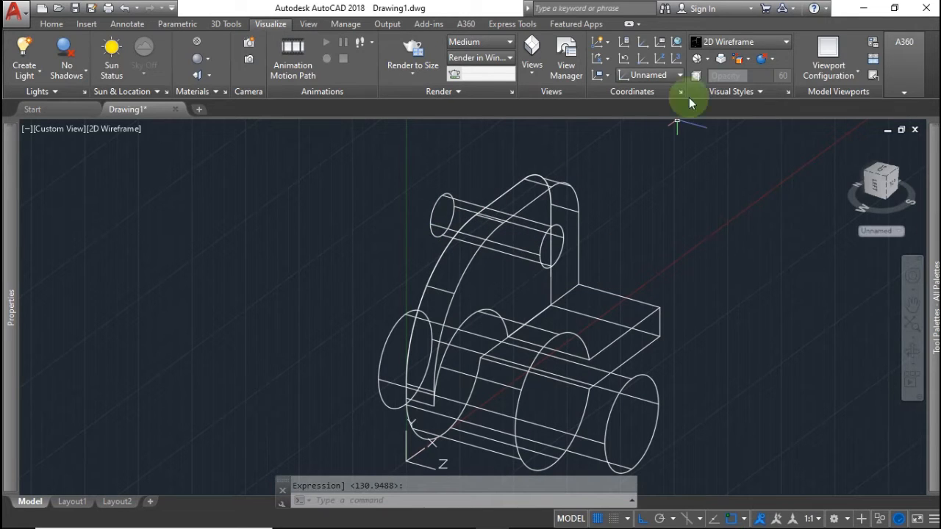
Display the model in the Shaded visual style from a near-top angle
click(702, 42)
click(717, 125)
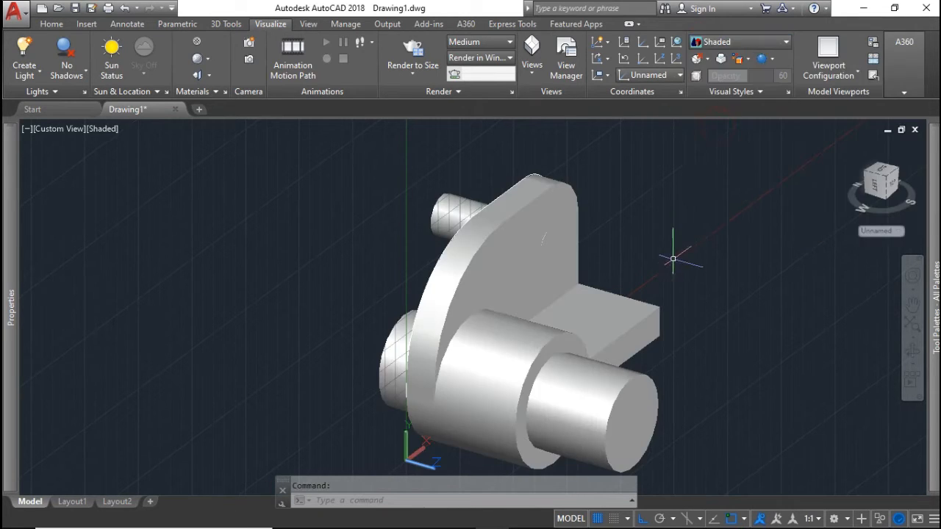
scroll(672, 259, up, 2)
scroll(671, 265, down, 2)
mouse_move(661, 258)
shift+middle_down()
mouse_move(563, 223)
mouse_move(485, 254)
mouse_move(472, 218)
mouse_move(638, 262)
mouse_move(659, 280)
mouse_move(641, 277)
shift+middle_up()
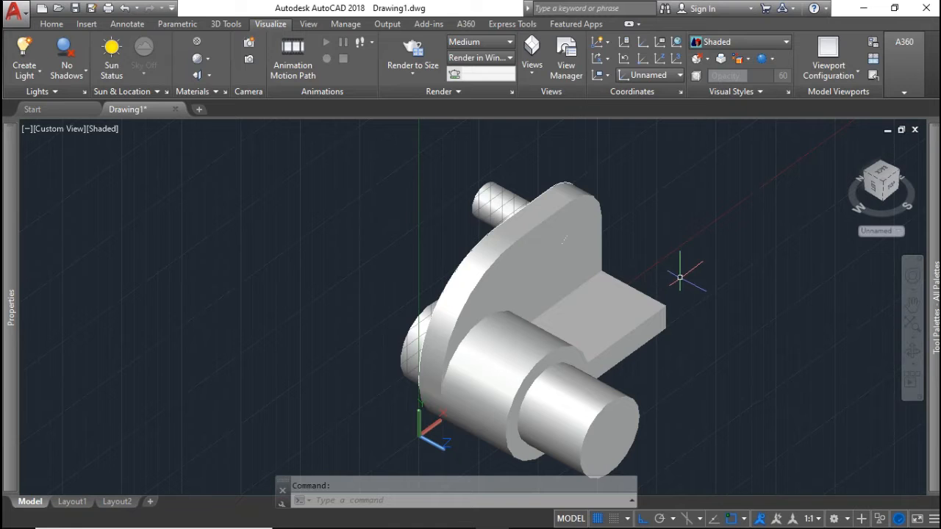
Subtract the shaft cylinder from the main body to form the 50-diameter bore
text(u)
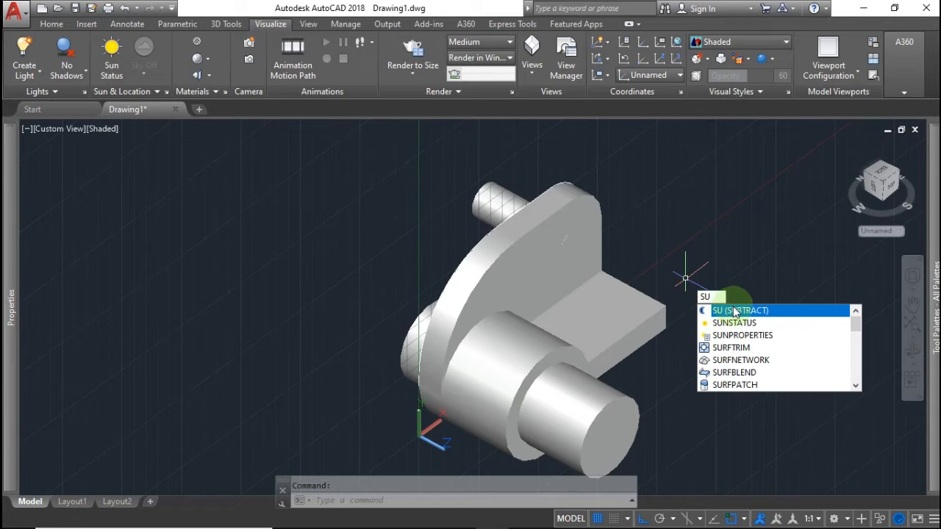
click(735, 311)
click(619, 325)
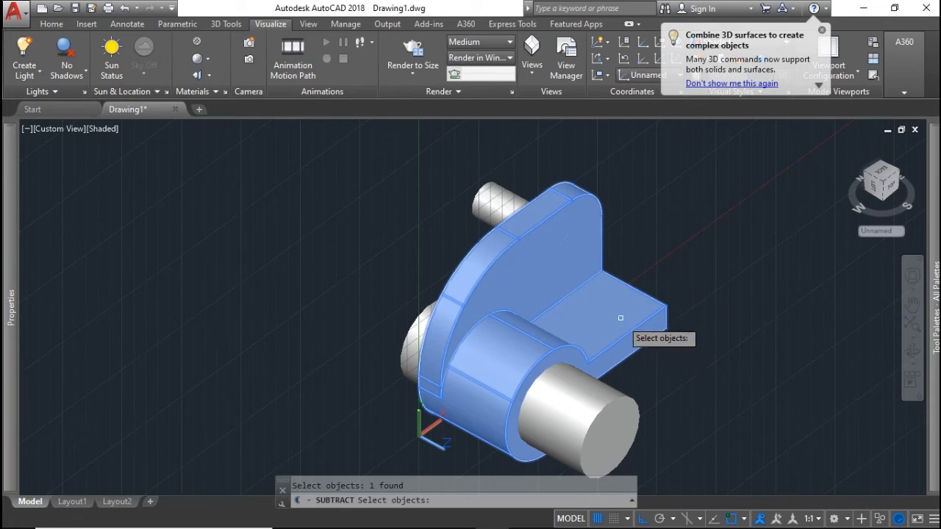
key(Return)
click(602, 397)
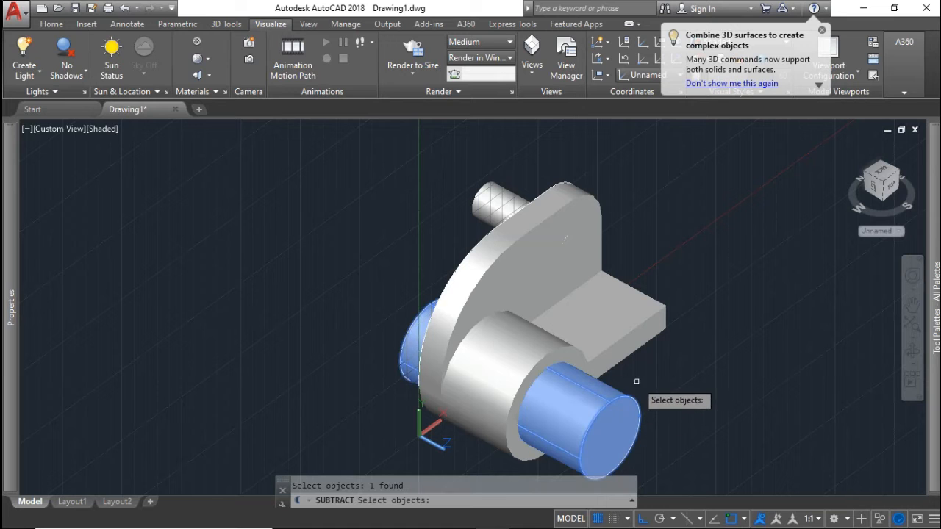
key(Return)
shift+middle_drag(574, 361, 444, 340)
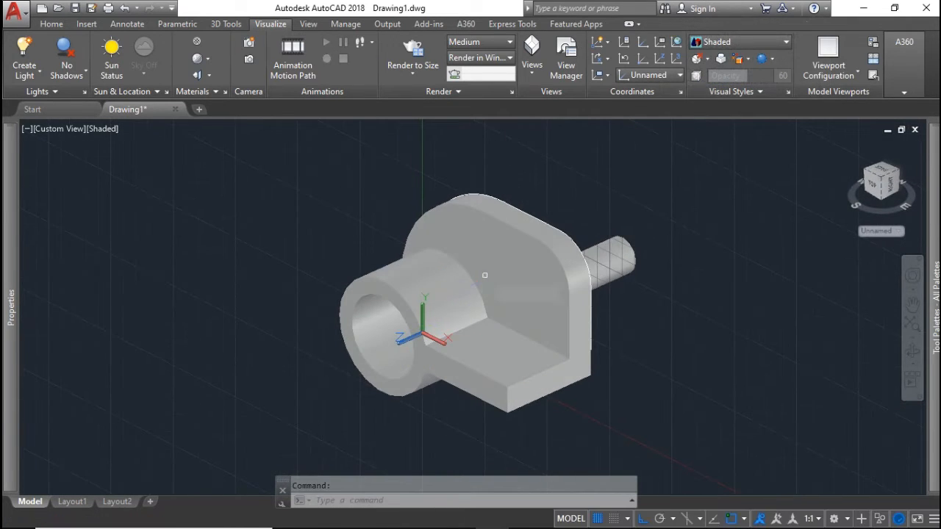
Subtract the small cylinder to cut the 22-diameter plate hole, then compare with the PDF
key(Return)
click(519, 273)
key(Return)
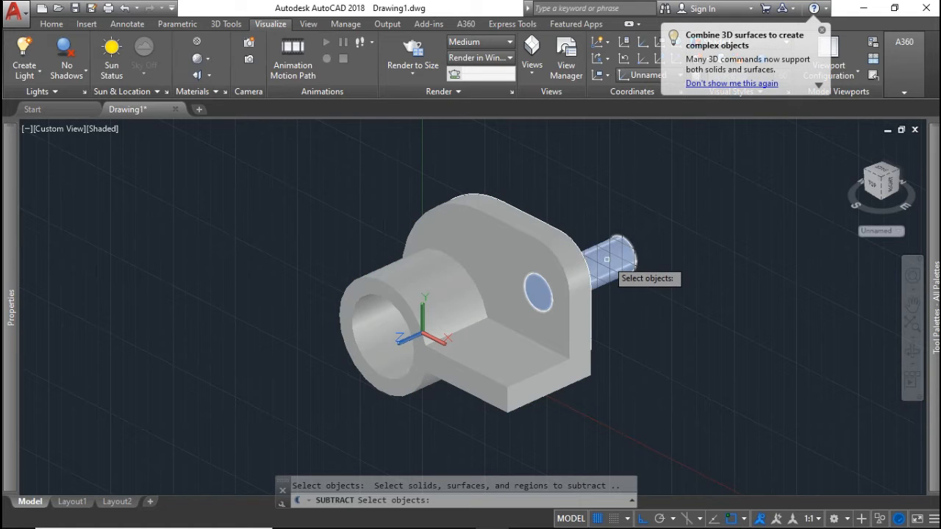
click(607, 259)
key(Return)
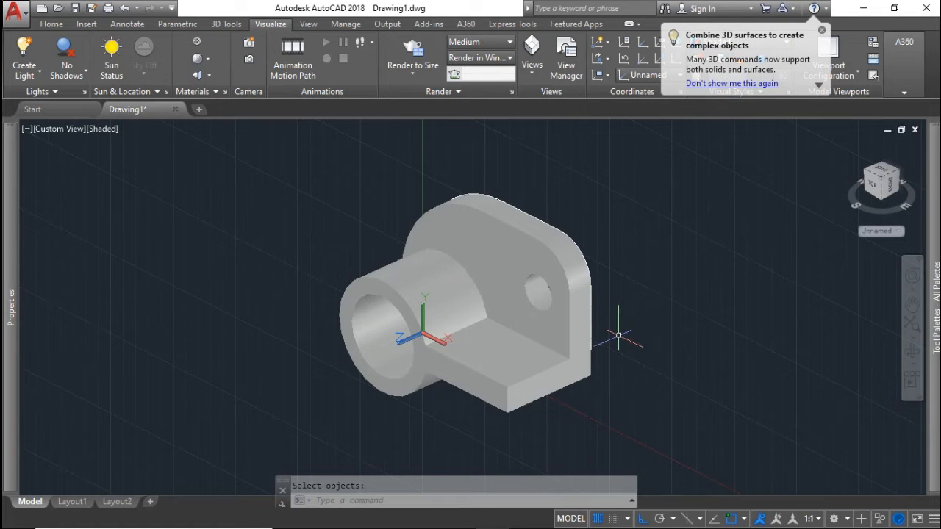
shift+middle_drag(618, 336, 650, 371)
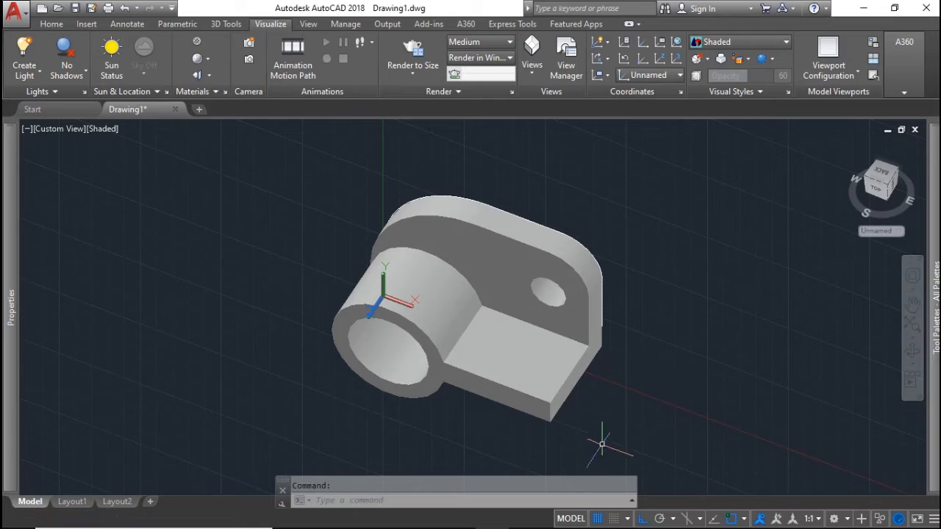
click(456, 517)
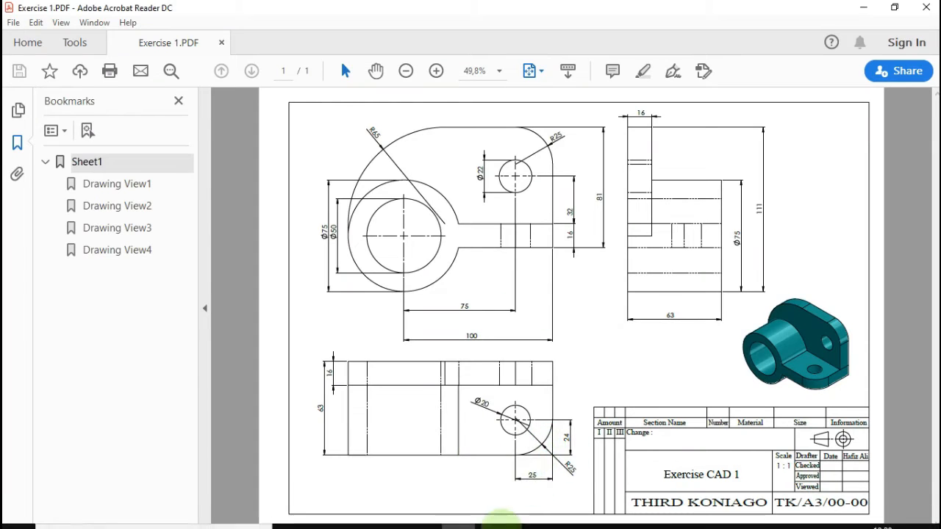
click(492, 515)
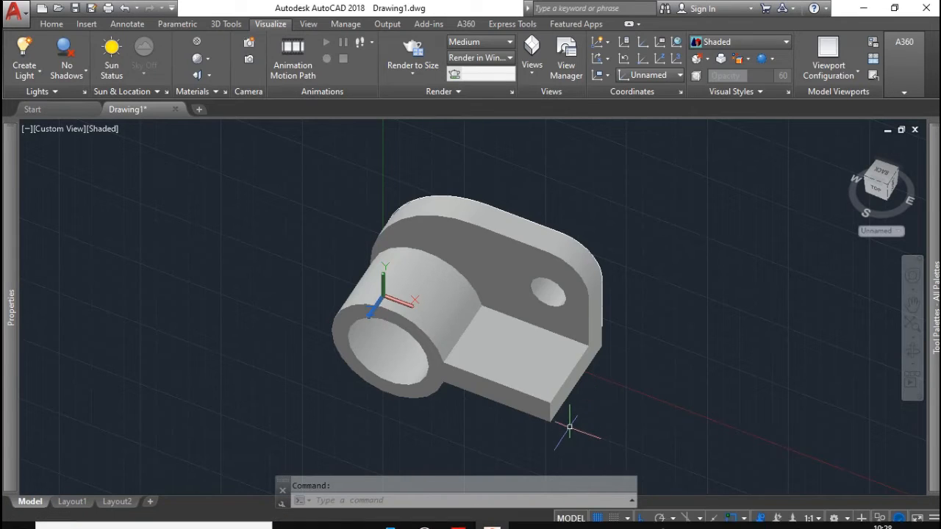
Round the side arm's outer vertical edge with a 25-radius fillet
scroll(567, 419, up, 2)
middle_drag(566, 420, 575, 361)
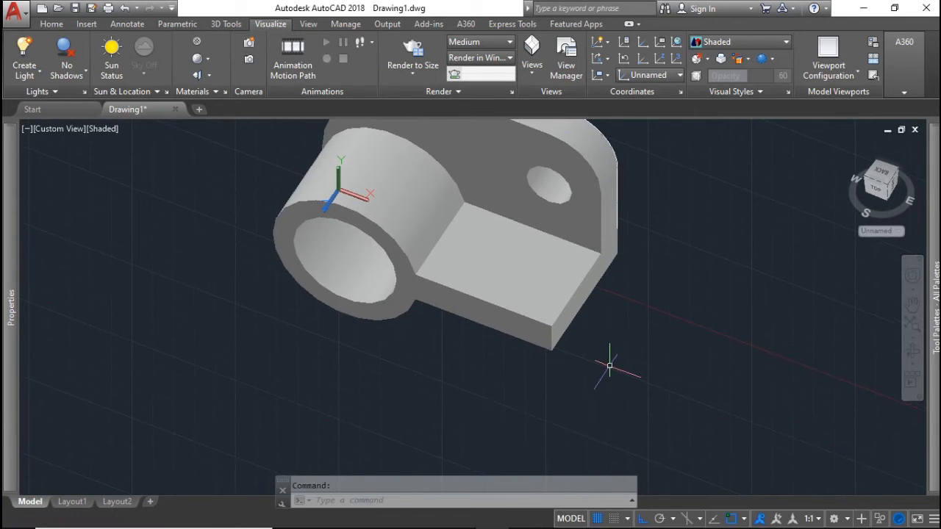
text(l)
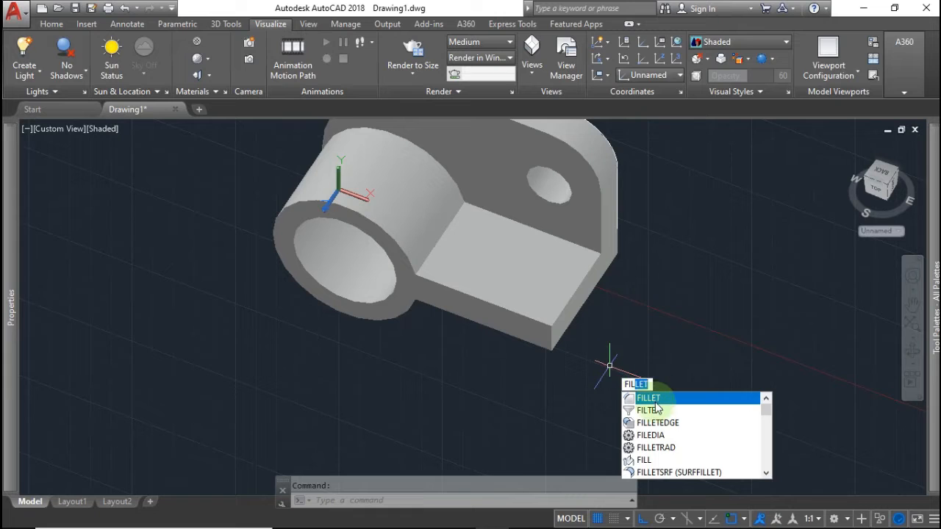
key(Return)
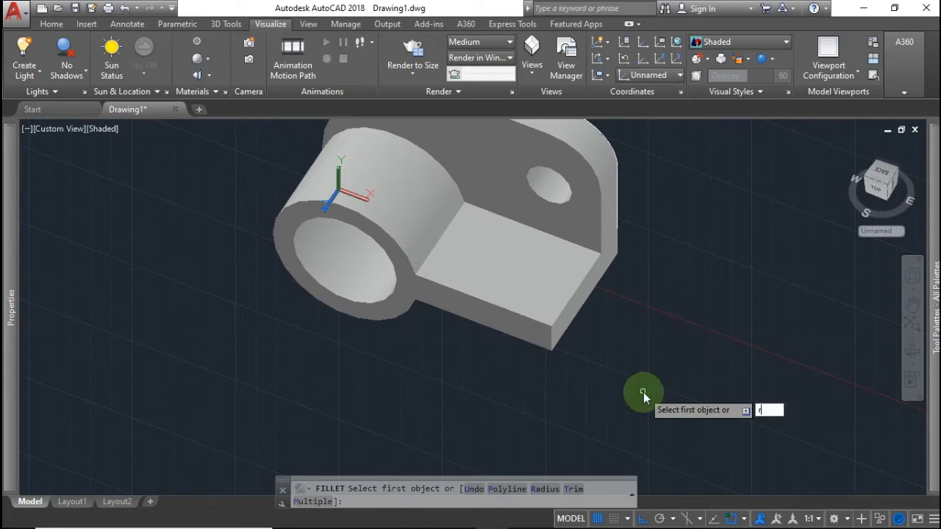
key(Return)
key(Return)
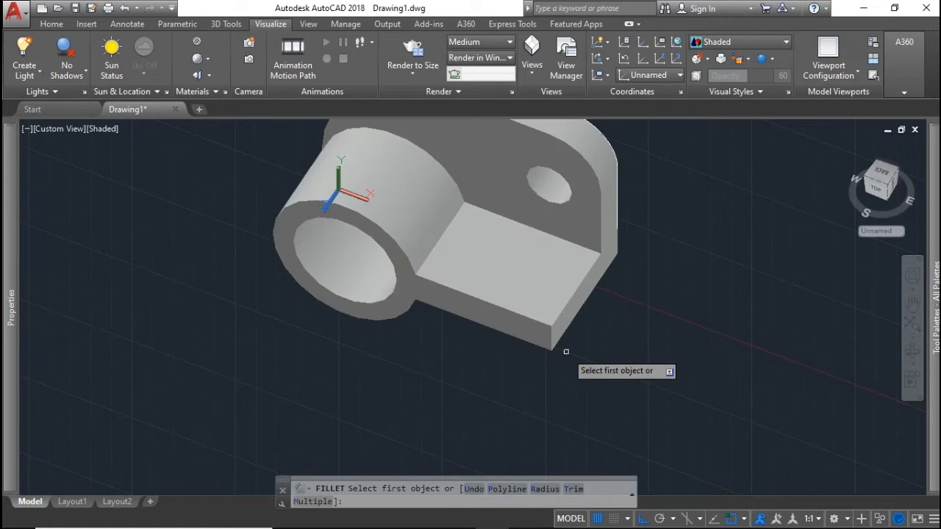
click(551, 339)
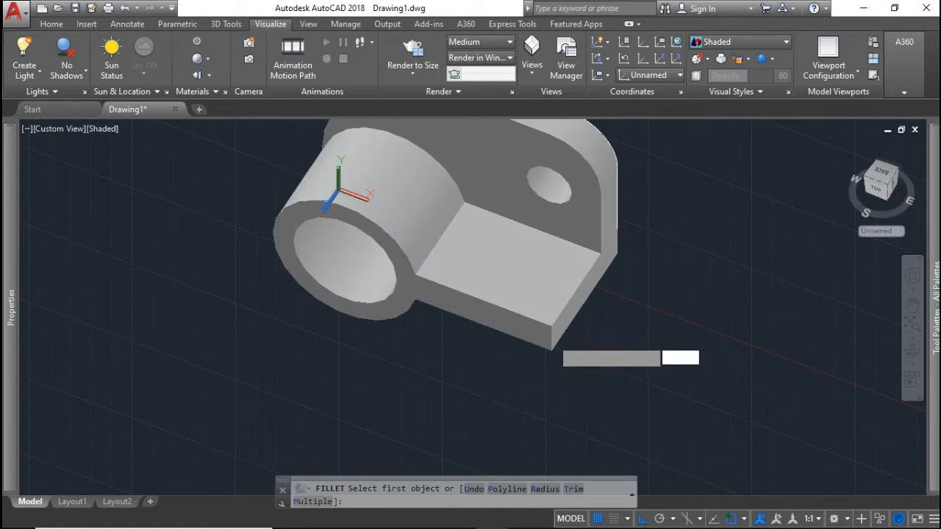
key(Return)
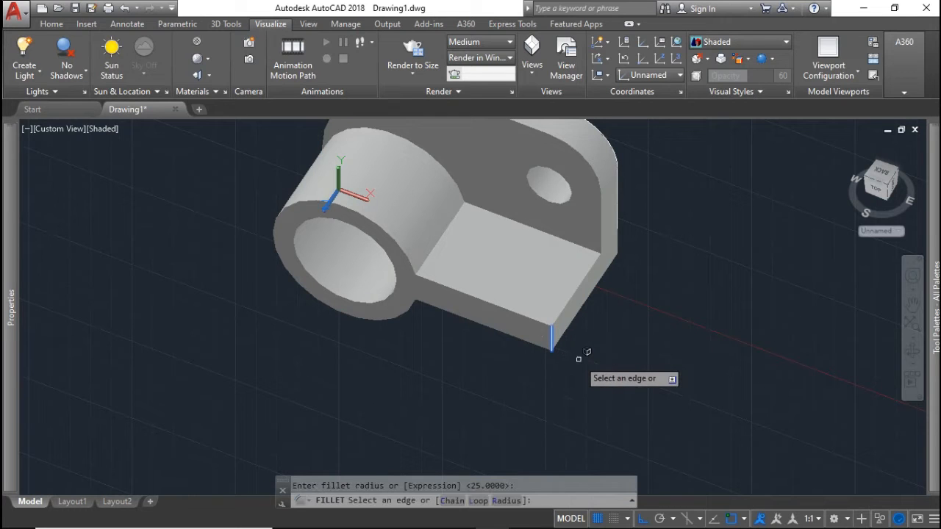
key(Return)
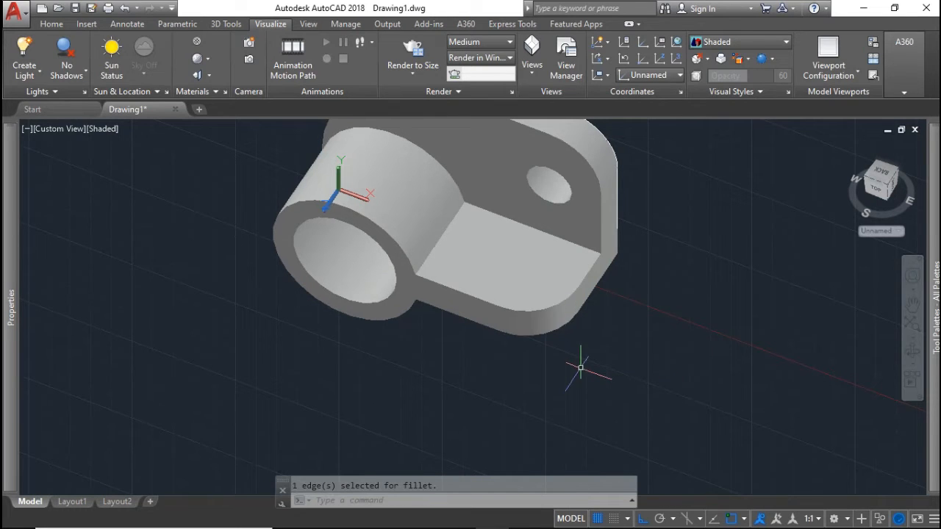
scroll(559, 360, up, 2)
scroll(558, 360, down, 6)
shift+middle_drag(551, 362, 595, 332)
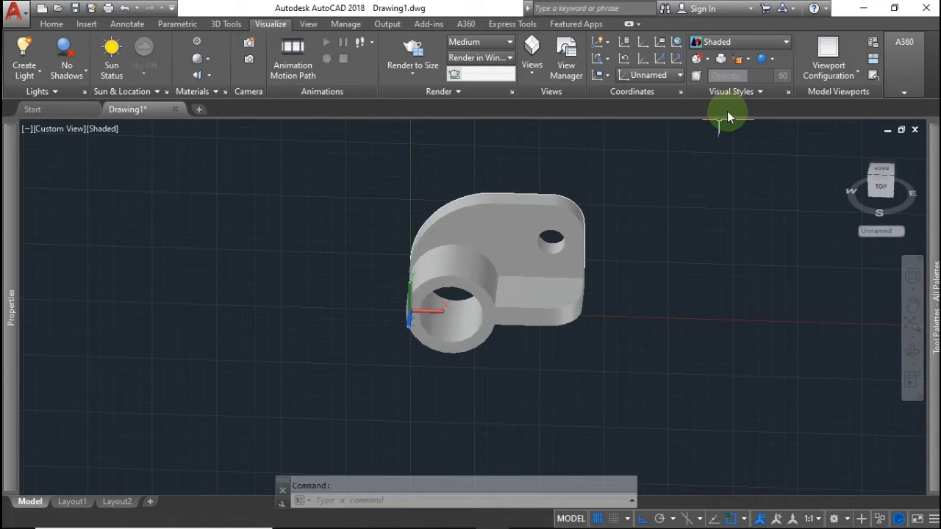
Reset the UCS to World
shift+middle_drag(637, 170, 577, 212)
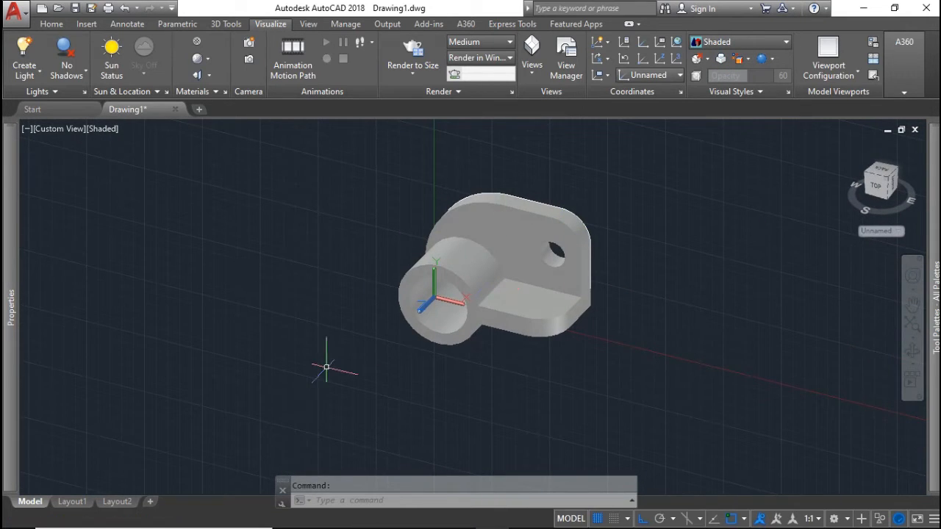
text(cs)
key(Return)
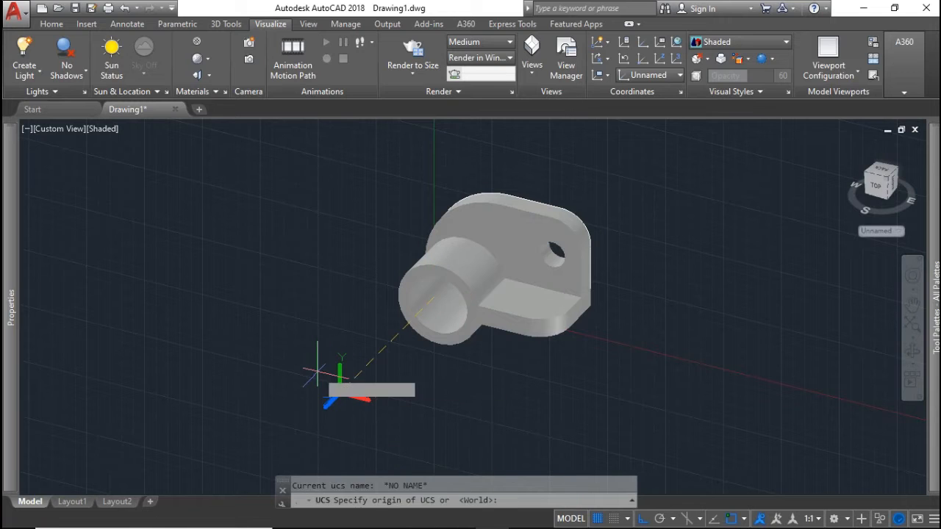
key(Return)
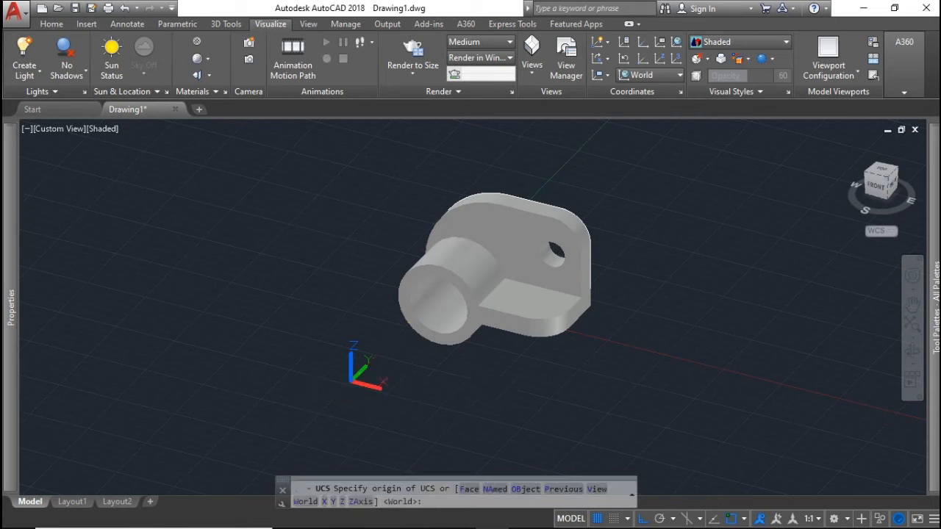
Switch to 2D Wireframe and view the bracket straight down from the top
shift+middle_drag(325, 341, 389, 400)
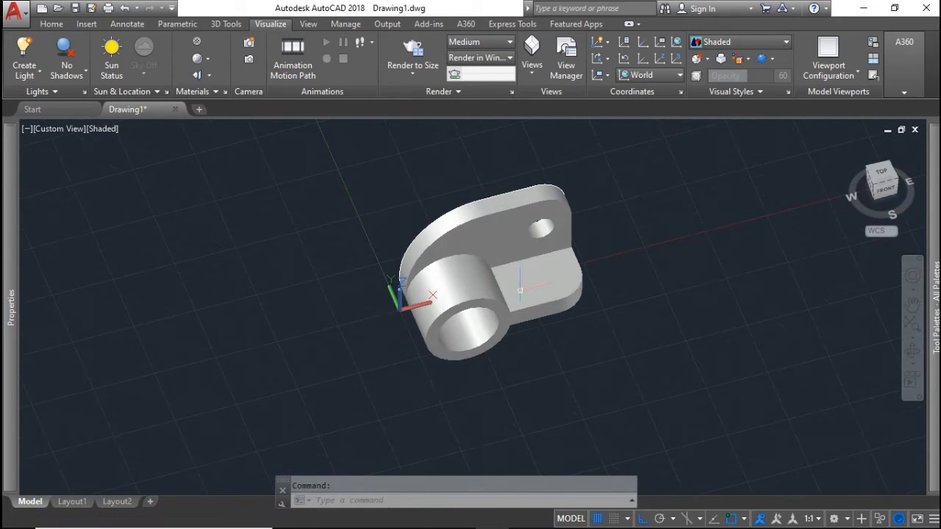
click(751, 41)
click(722, 72)
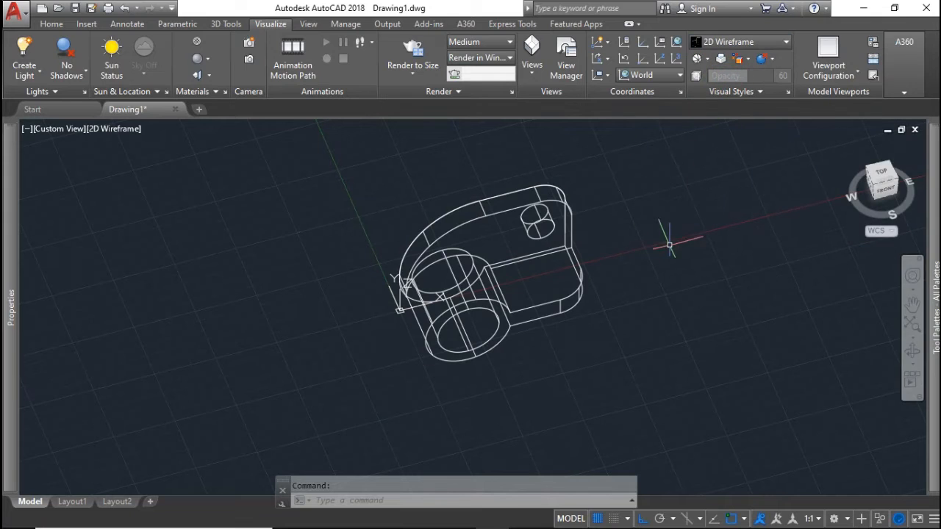
click(886, 175)
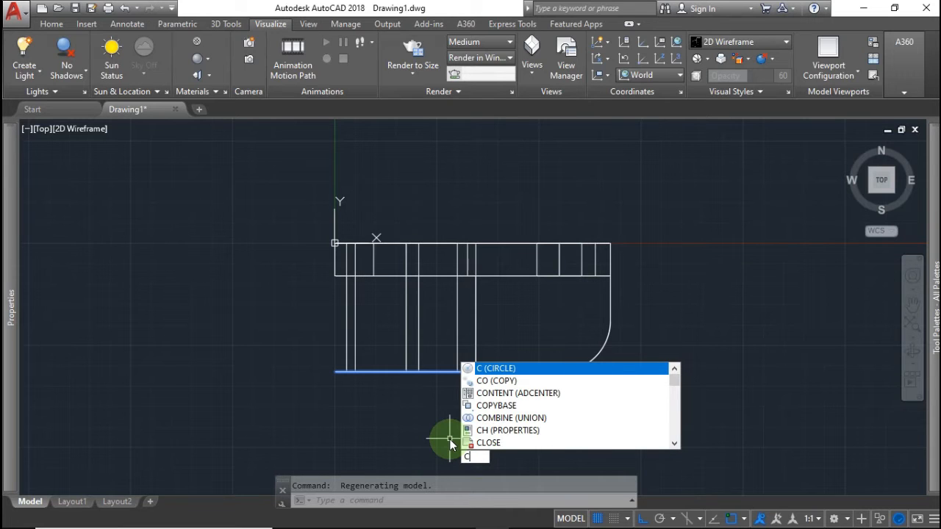
Draw a 20-diameter circle in the top view near the base outline's rounded end
key(Return)
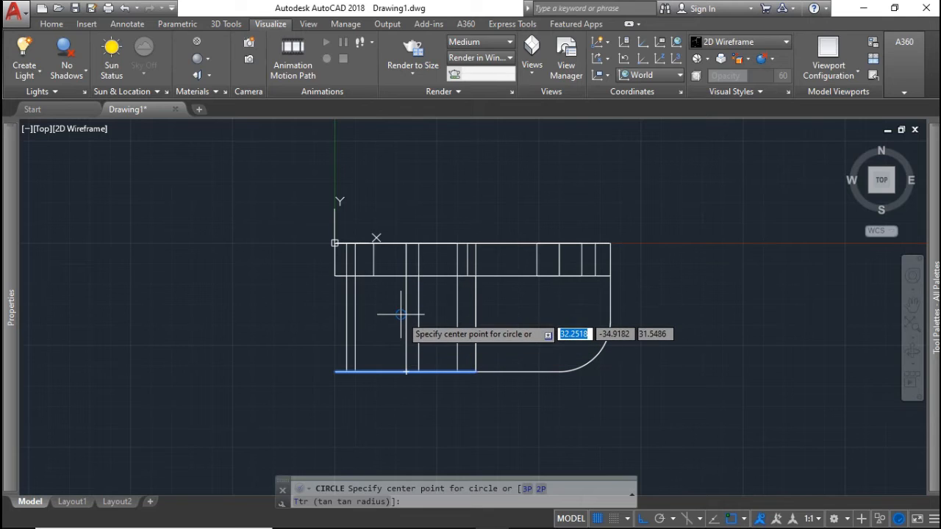
click(401, 315)
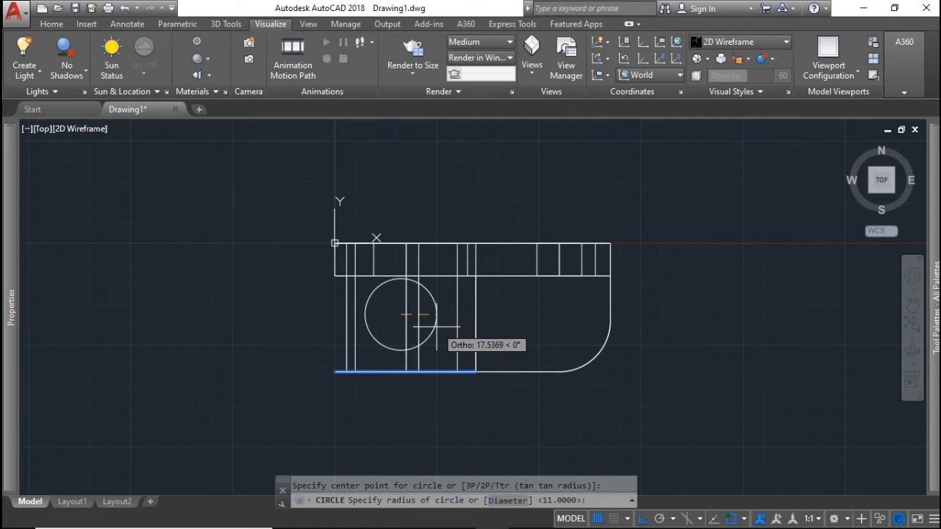
key(Escape)
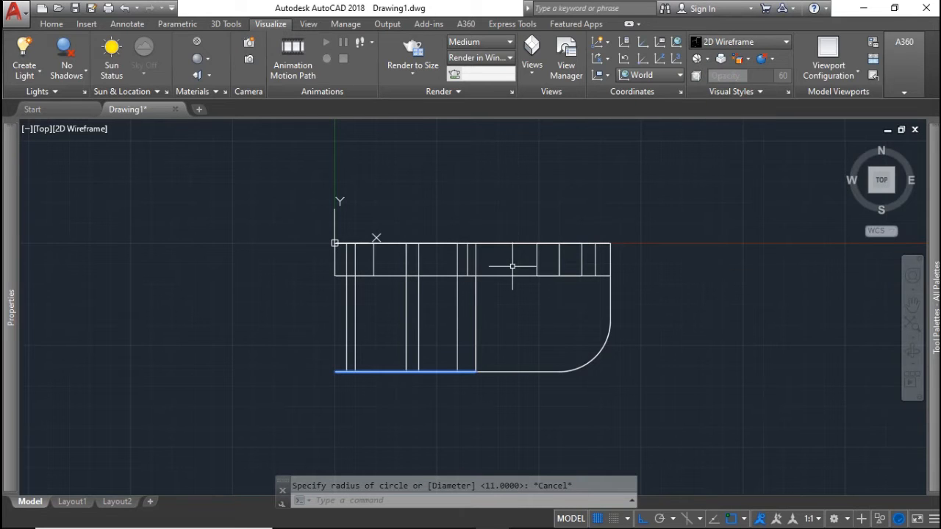
key(Return)
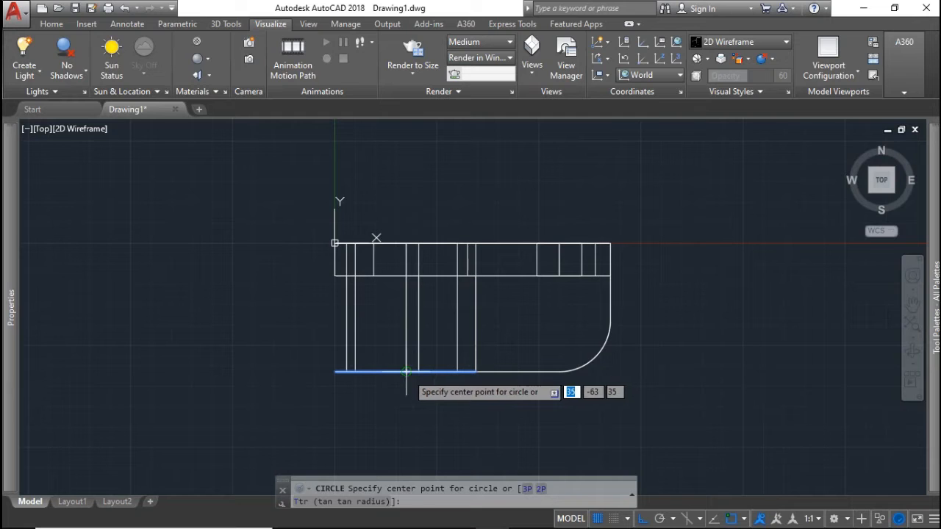
mouse_move(430, 374)
shift+middle_down()
mouse_move(419, 361)
mouse_move(422, 289)
mouse_move(419, 330)
mouse_move(430, 284)
mouse_move(427, 379)
shift+middle_up()
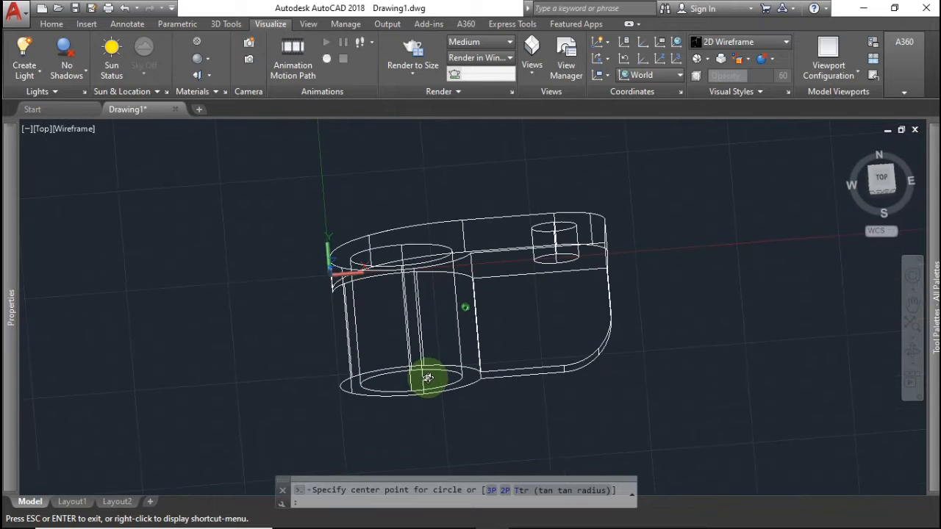
click(882, 179)
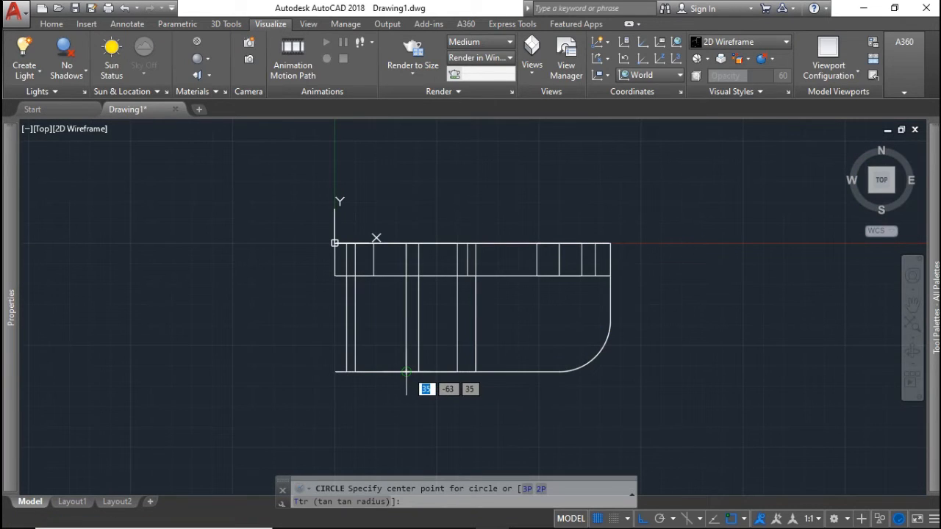
click(405, 371)
text(d)
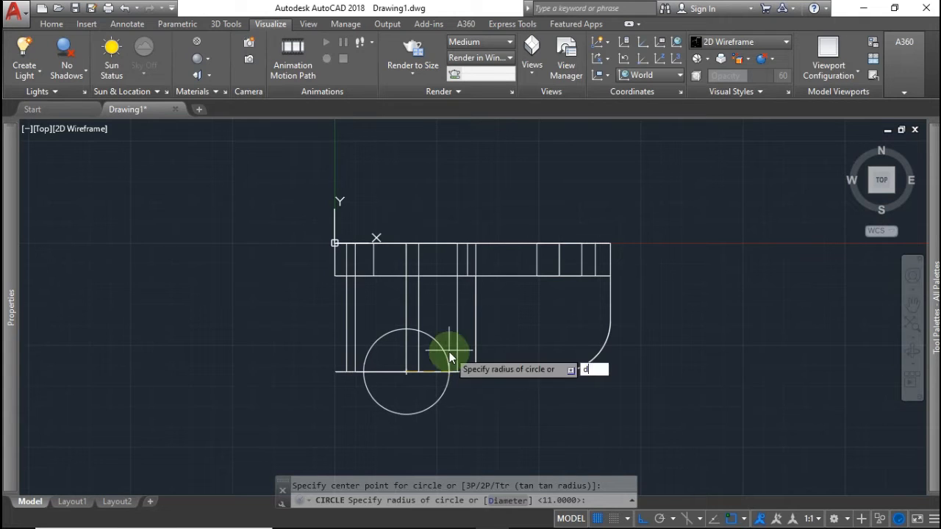
key(Return)
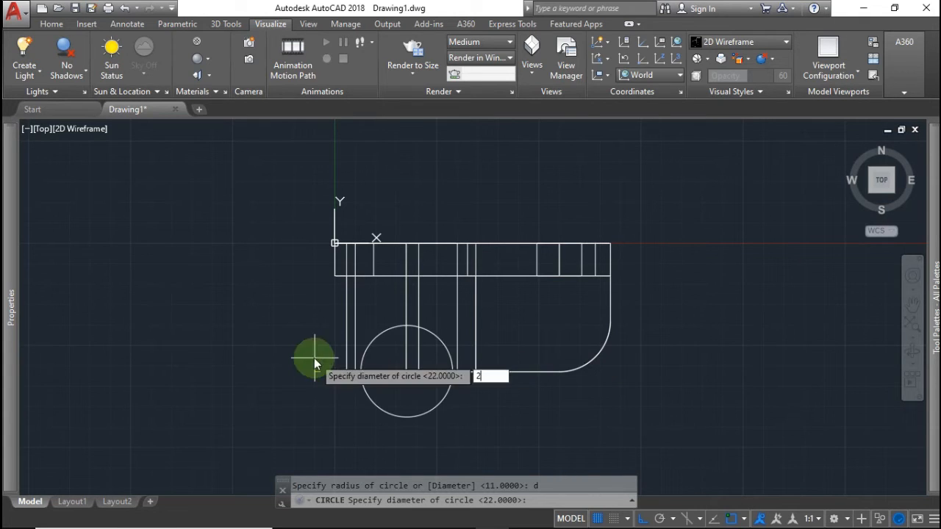
text(20)
key(Return)
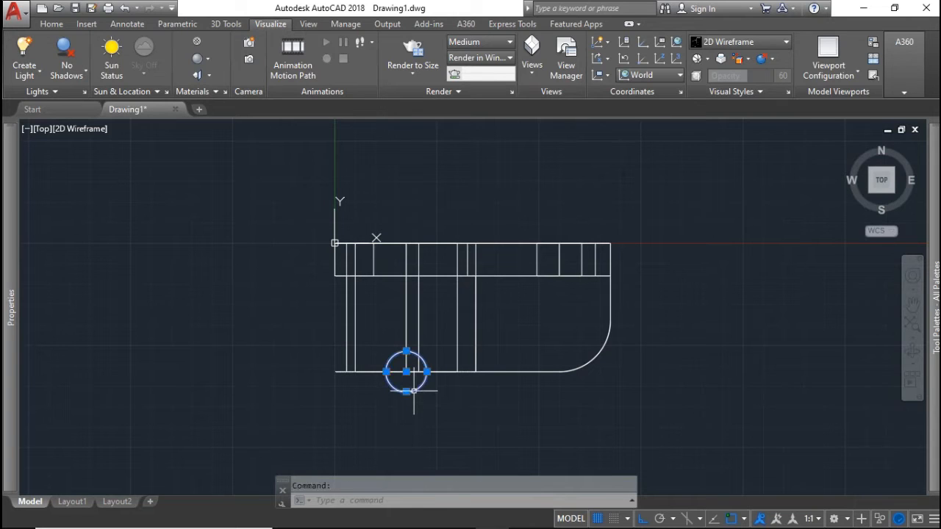
Move the circle 75 units right, then 24 units up
text(m)
key(Return)
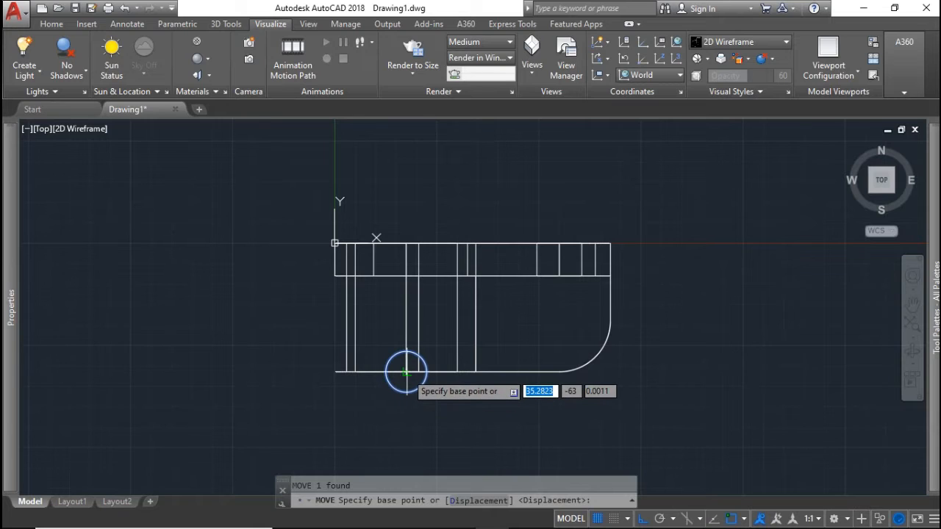
click(405, 371)
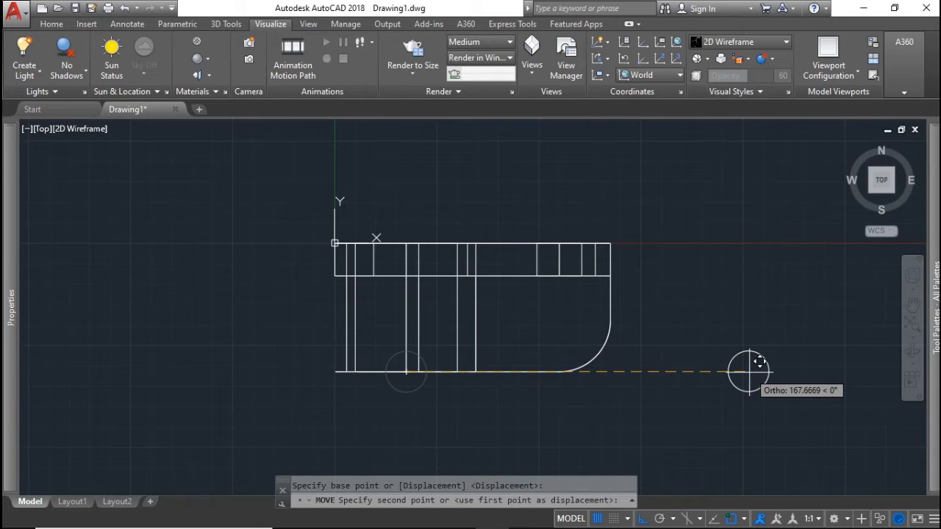
text(75)
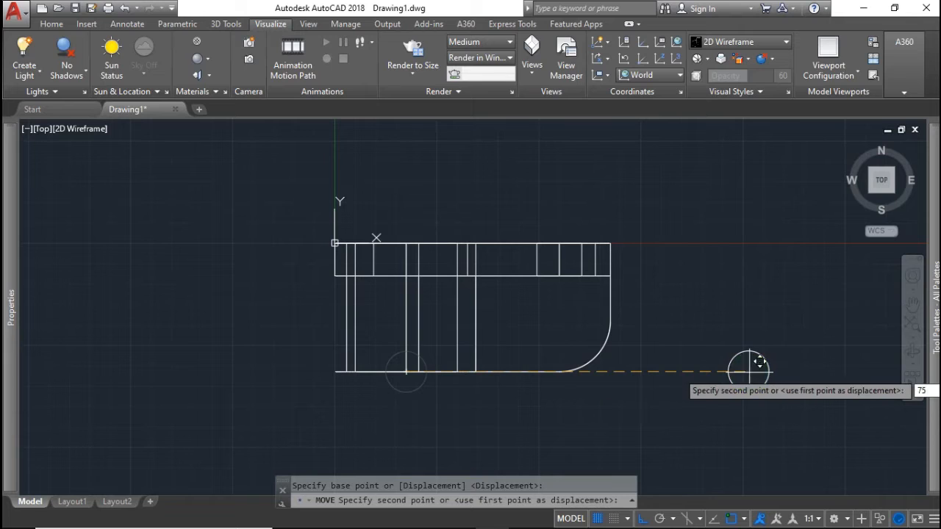
key(Return)
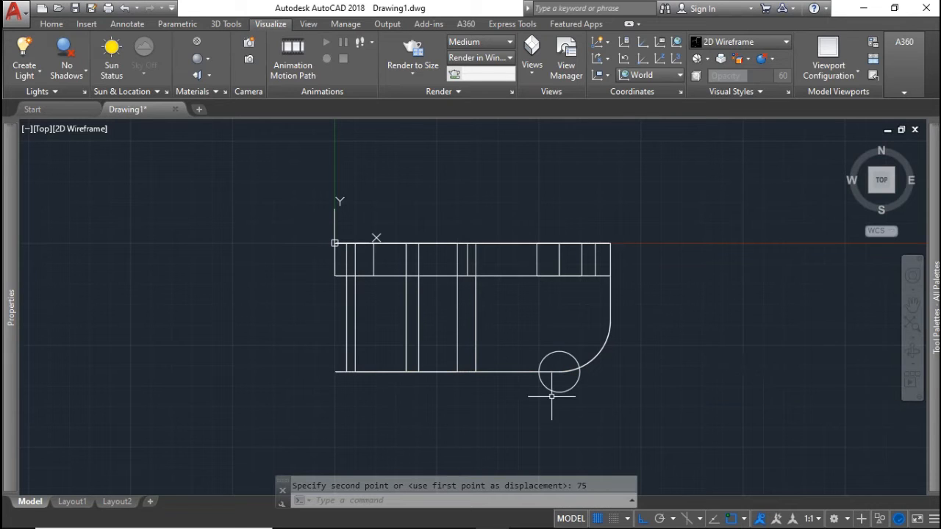
text(m)
key(Return)
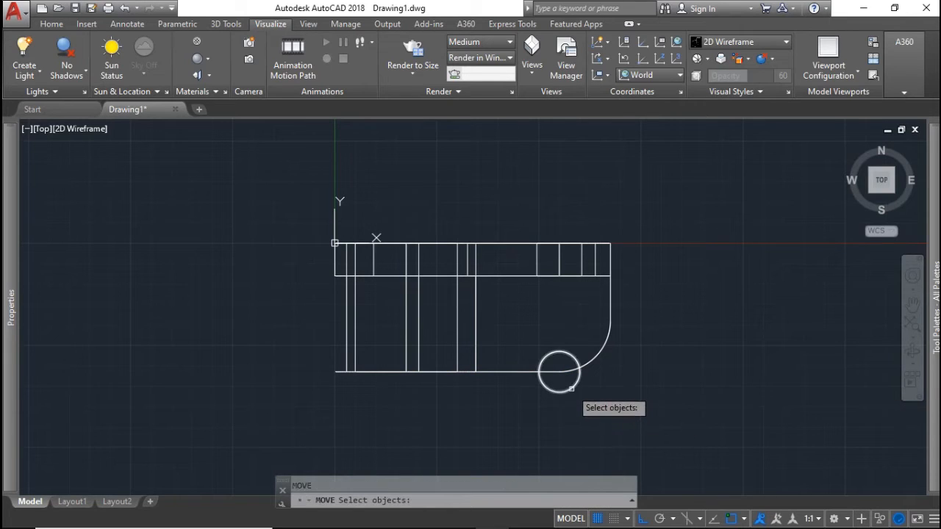
key(Return)
click(559, 371)
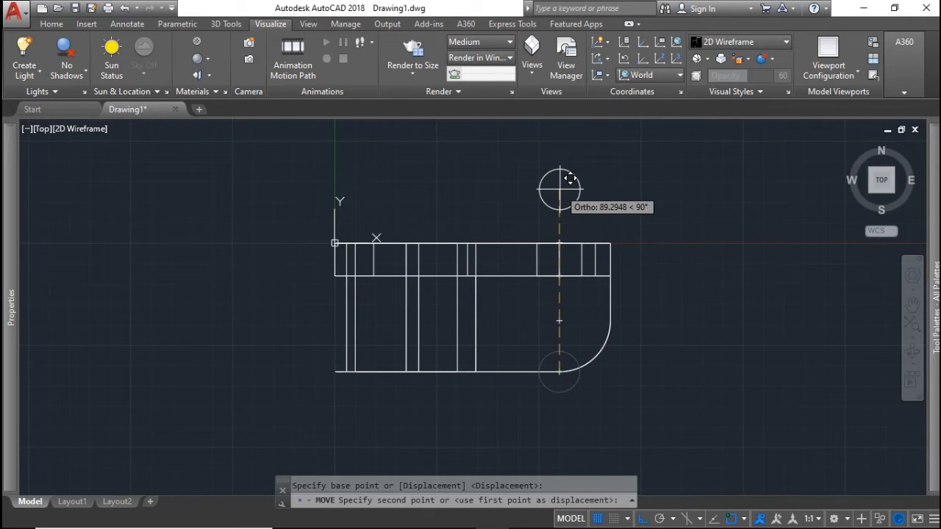
text(24)
key(Return)
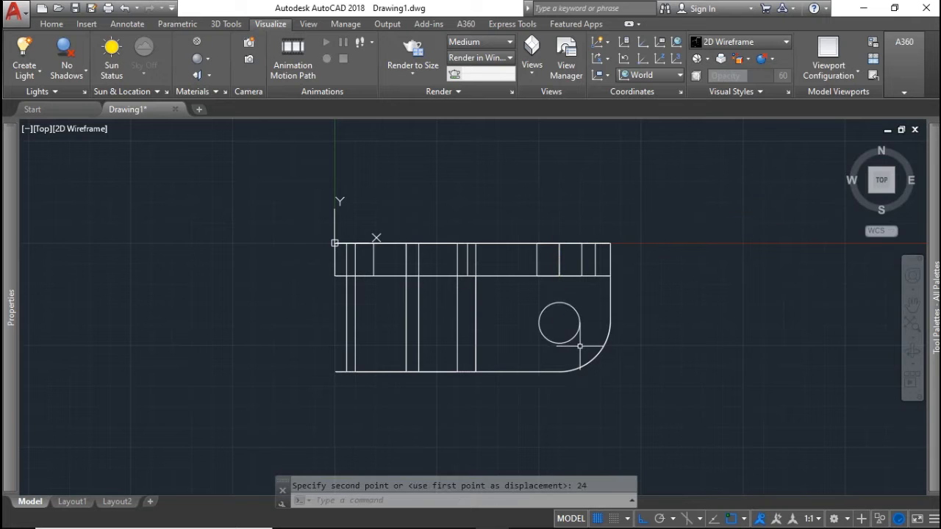
shift+middle_drag(620, 373, 614, 252)
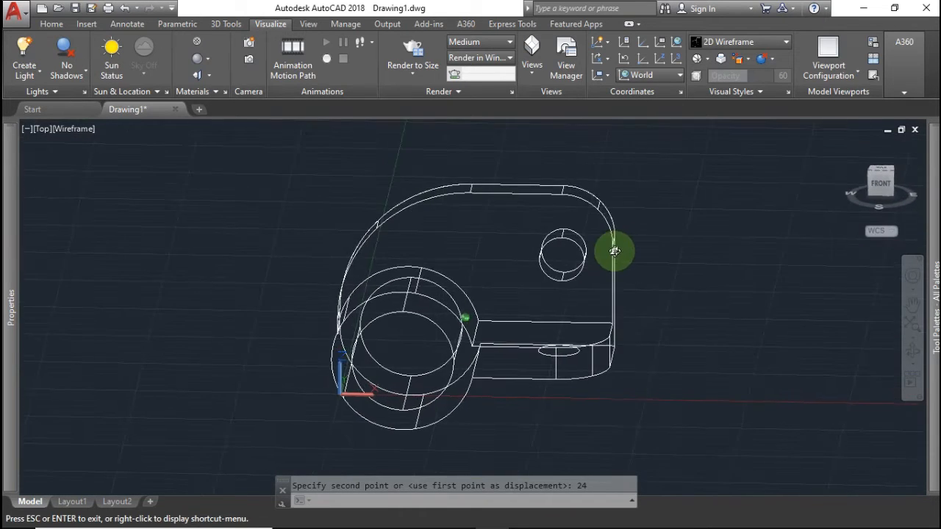
Move the 20-diameter circle down along Z to the side arm's underside level
scroll(598, 363, down, 5)
scroll(594, 365, up, 8)
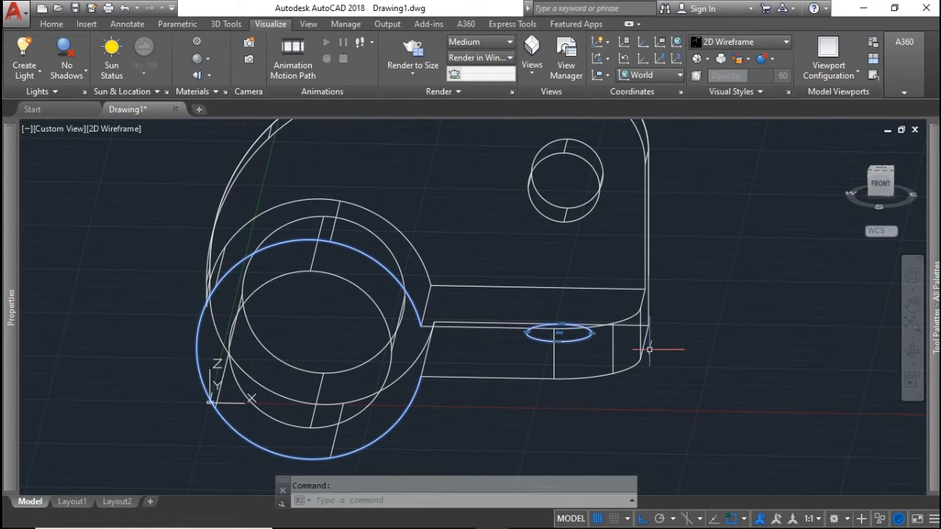
text(m)
key(Return)
click(747, 244)
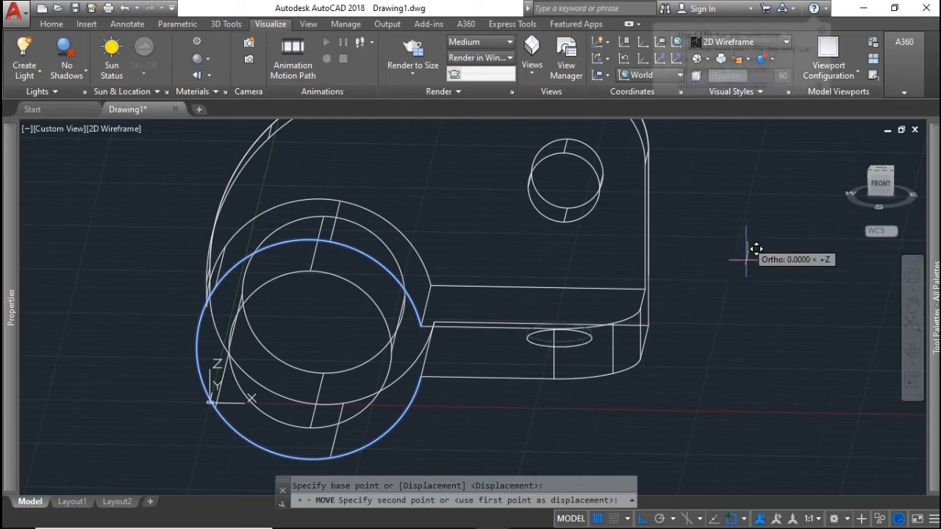
click(741, 371)
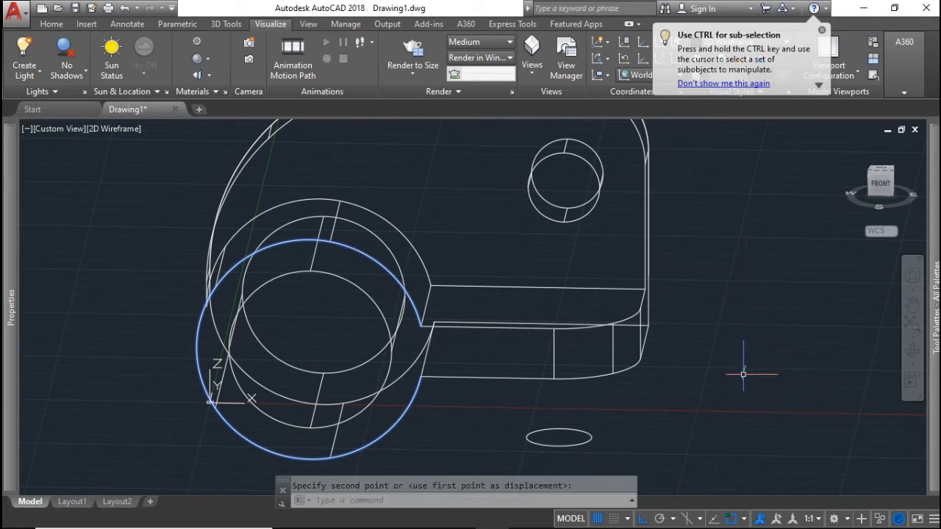
scroll(732, 380, down, 2)
shift+middle_drag(732, 380, 742, 434)
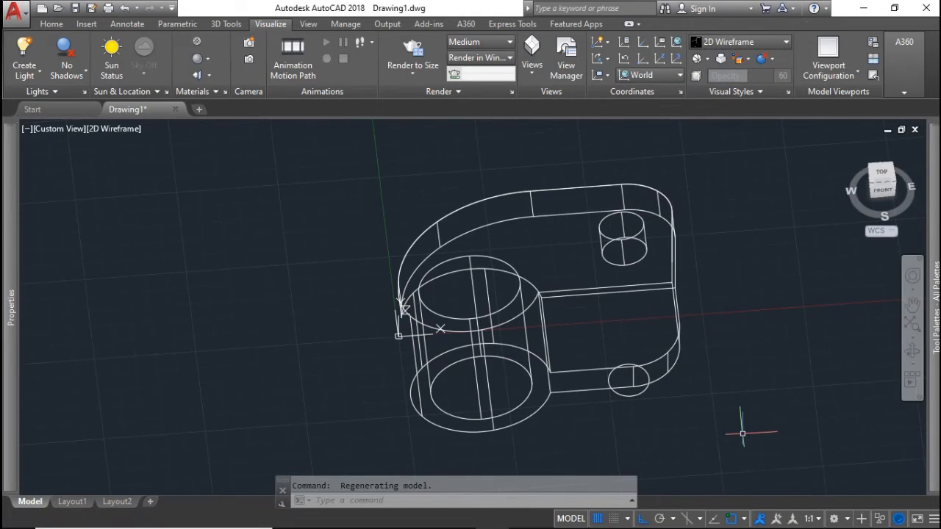
click(779, 376)
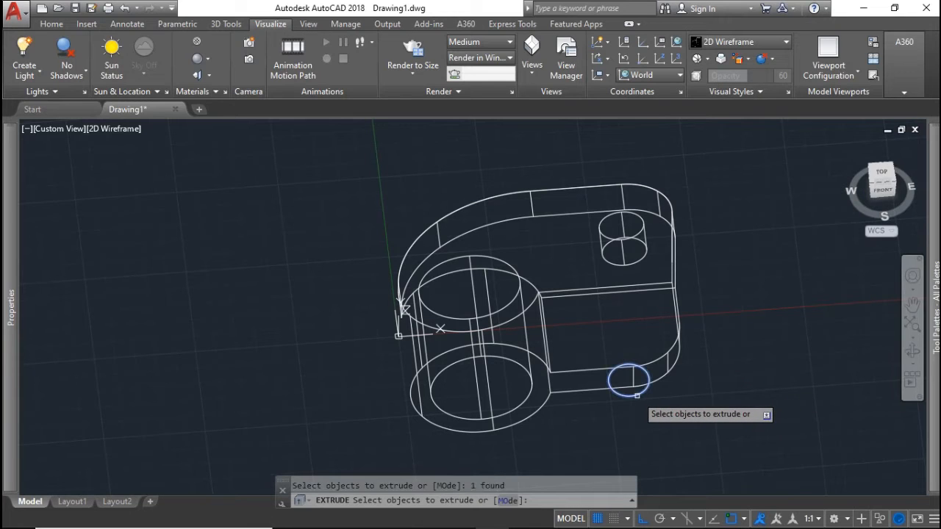
Extrude the circle into a cylinder and switch the visual style to Shaded
key(Return)
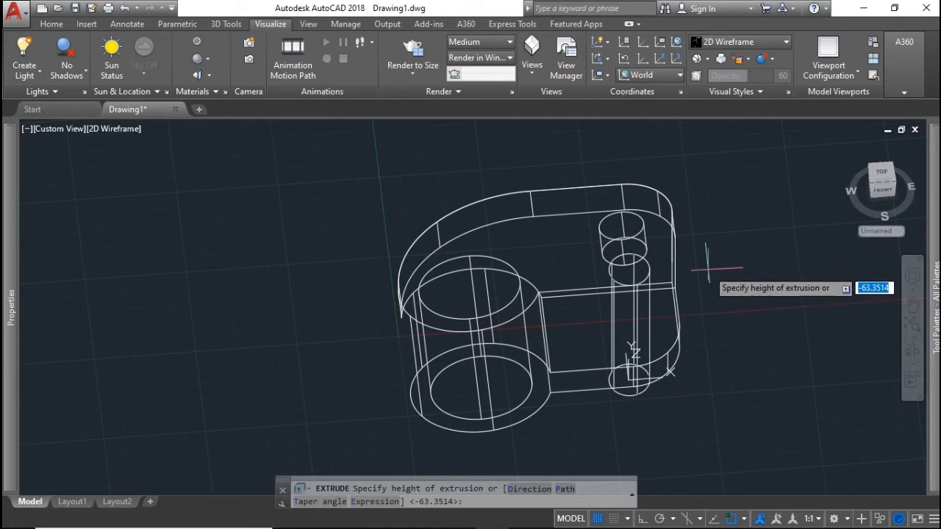
key(Return)
shift+middle_drag(713, 354, 666, 315)
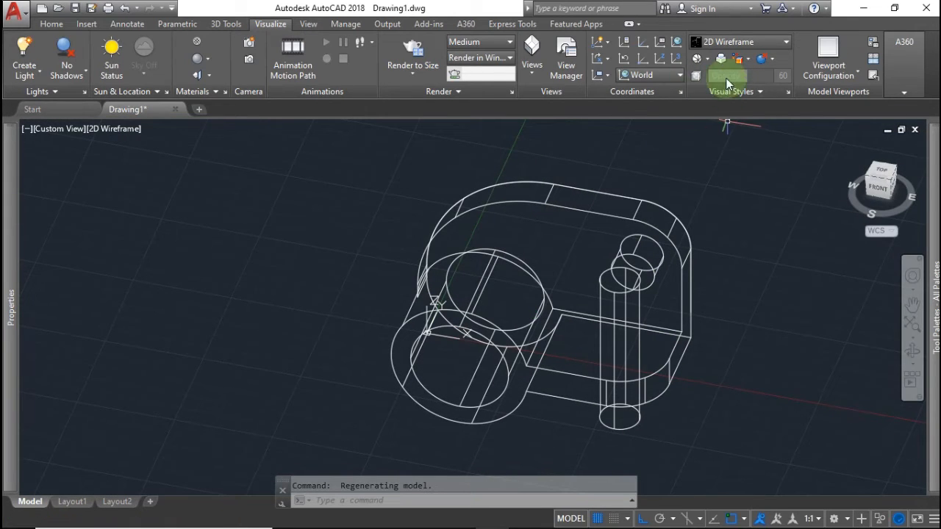
click(725, 42)
click(716, 166)
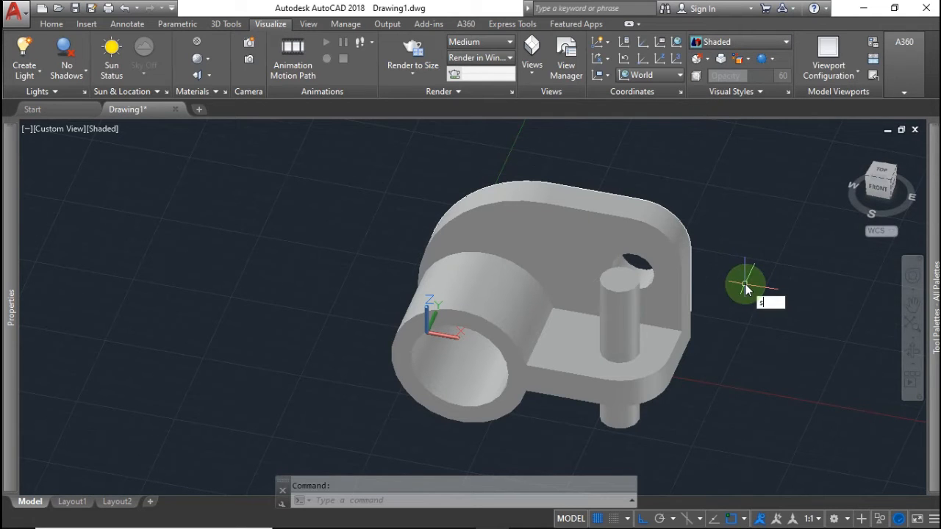
Subtract the cylinder from the bracket solid to cut a hole through the side arm
text(u)
click(788, 317)
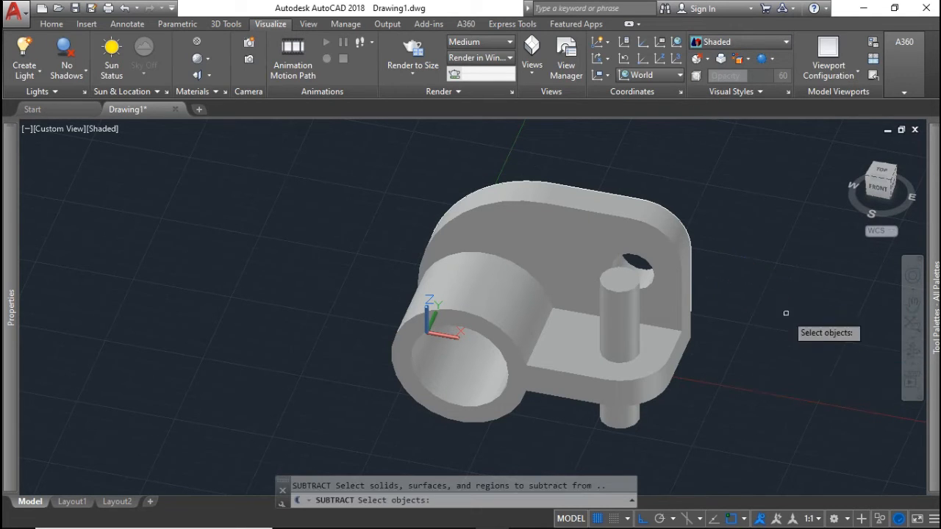
click(559, 372)
key(Return)
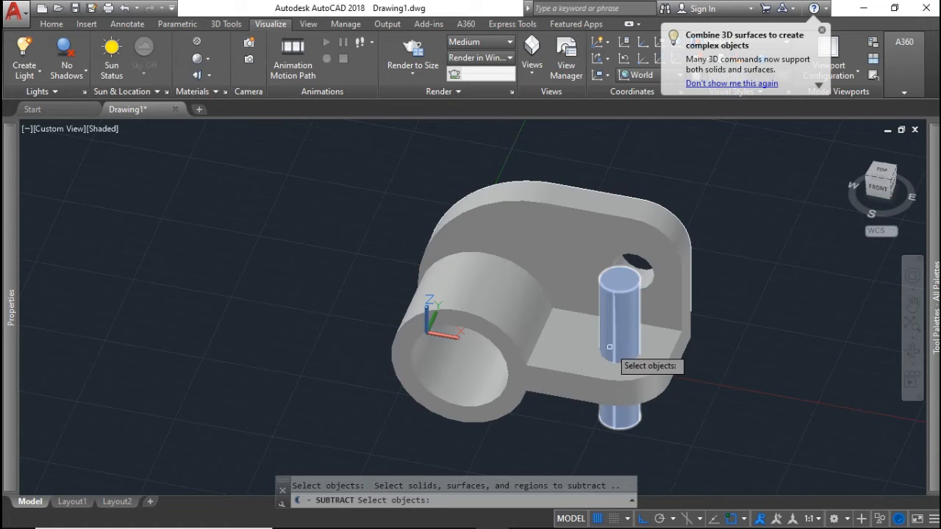
click(618, 345)
key(Return)
shift+middle_drag(685, 383, 579, 348)
Inspect the new hole, return to the isometric home view and select the bracket solid
scroll(652, 346, down, 3)
scroll(654, 350, up, 3)
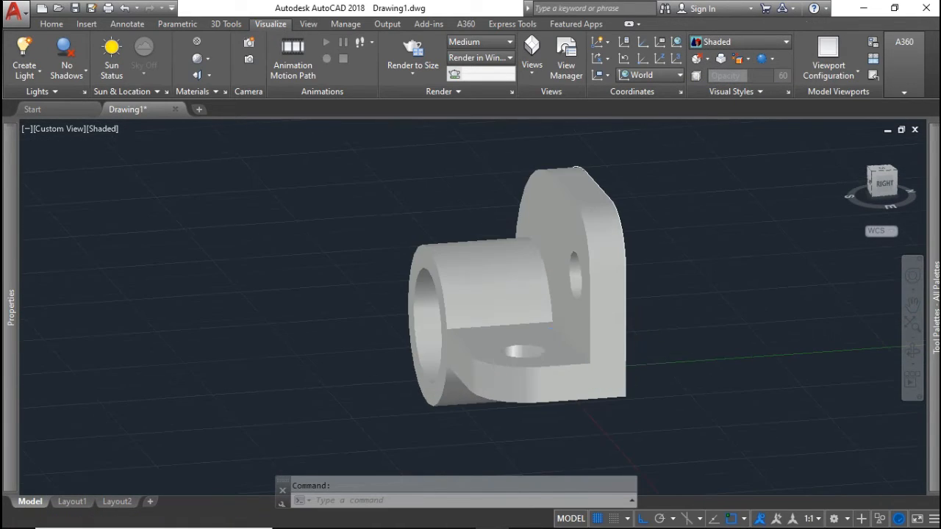
shift+middle_drag(648, 358, 785, 349)
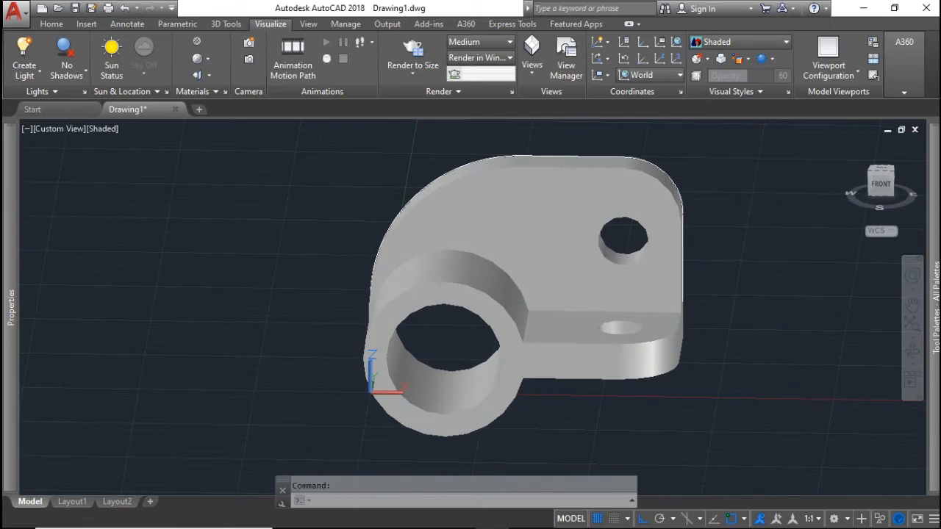
click(848, 147)
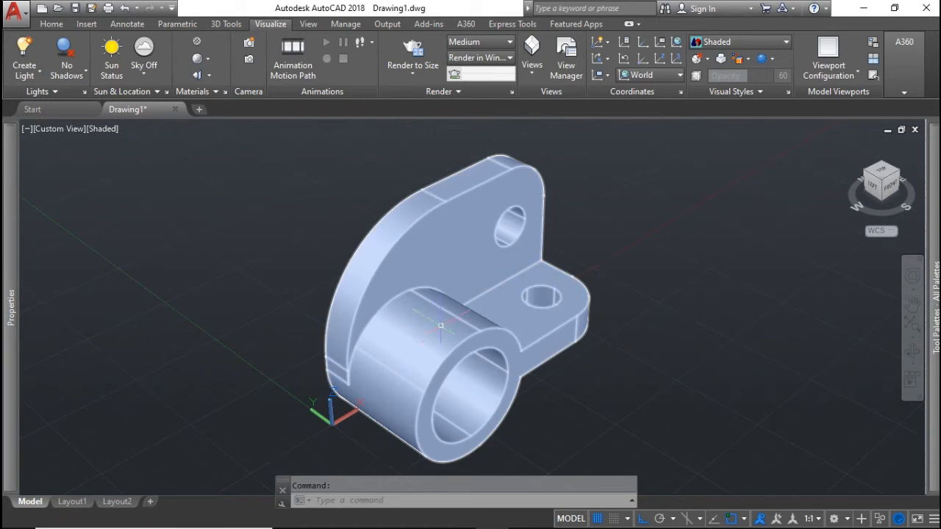
click(436, 326)
Set the bracket solid's colour to Blue in the Properties palette and deselect it
mouse_move(10, 316)
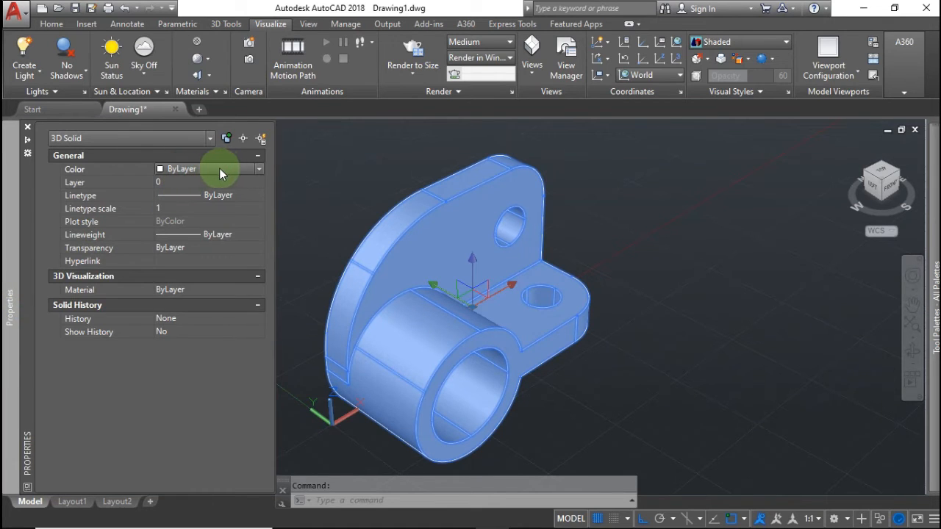
click(242, 172)
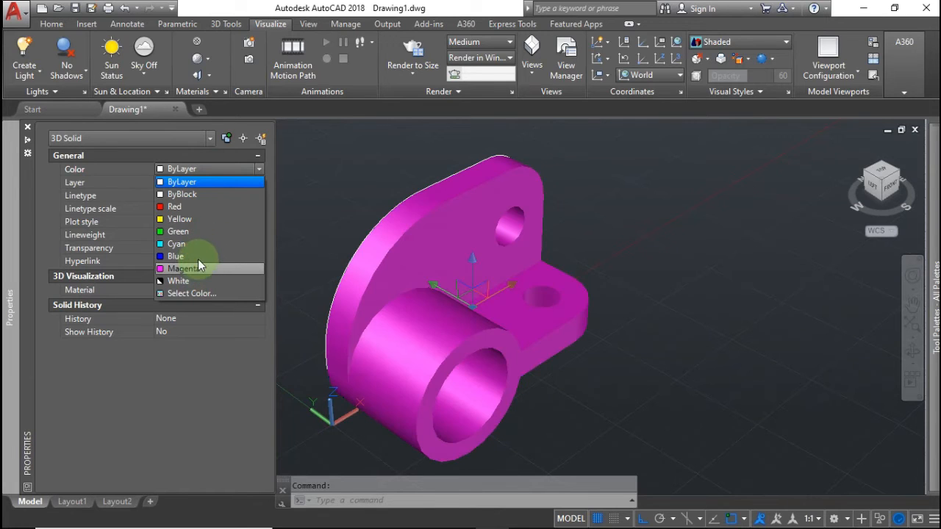
click(197, 256)
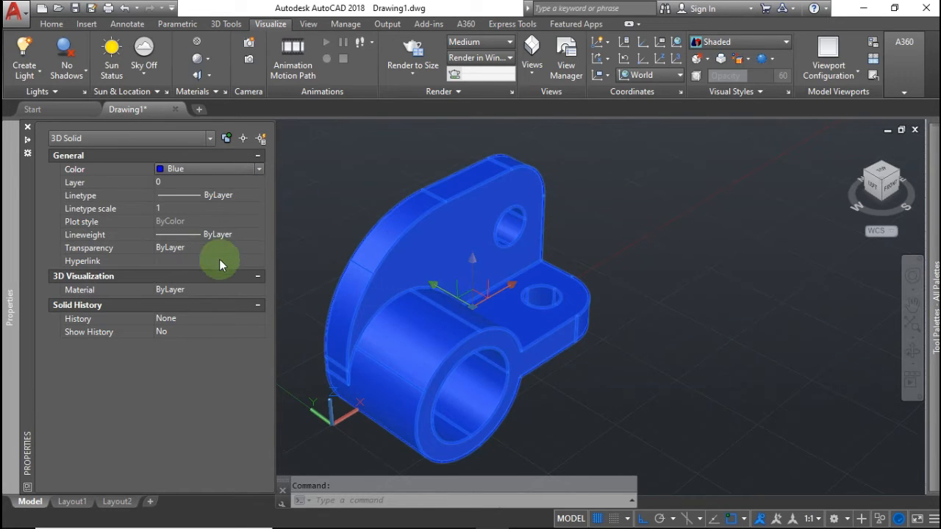
click(301, 212)
click(313, 227)
click(271, 257)
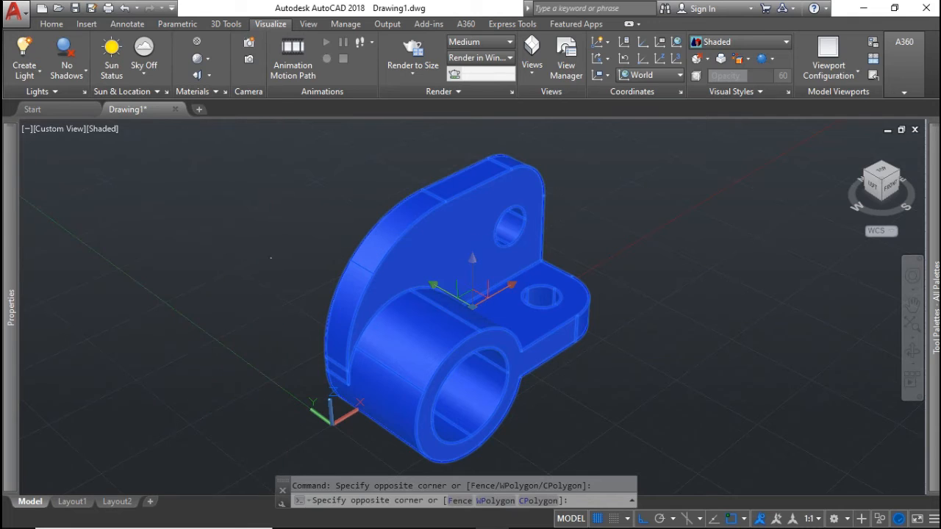
key(Escape)
key(Escape)
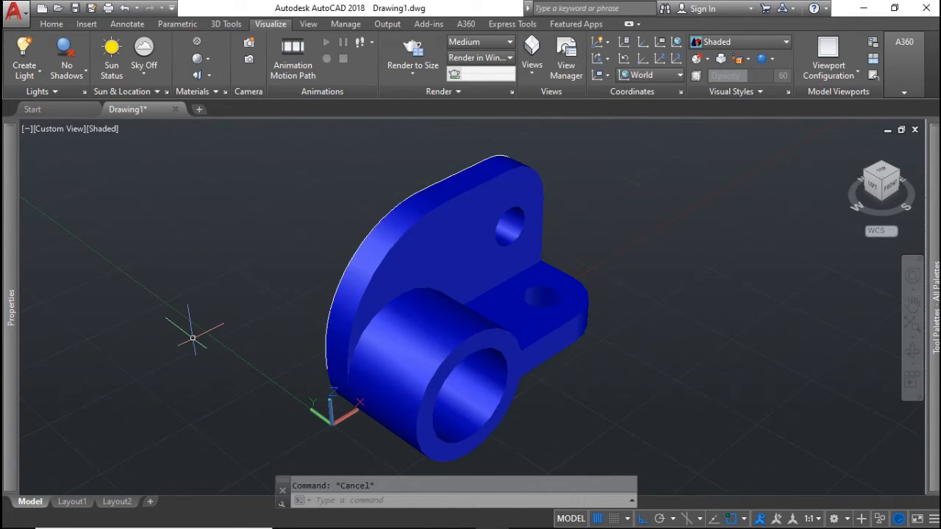
Orbit around the blue bracket and return to the isometric home view
shift+middle_drag(220, 356, 439, 292)
scroll(439, 292, down, 2)
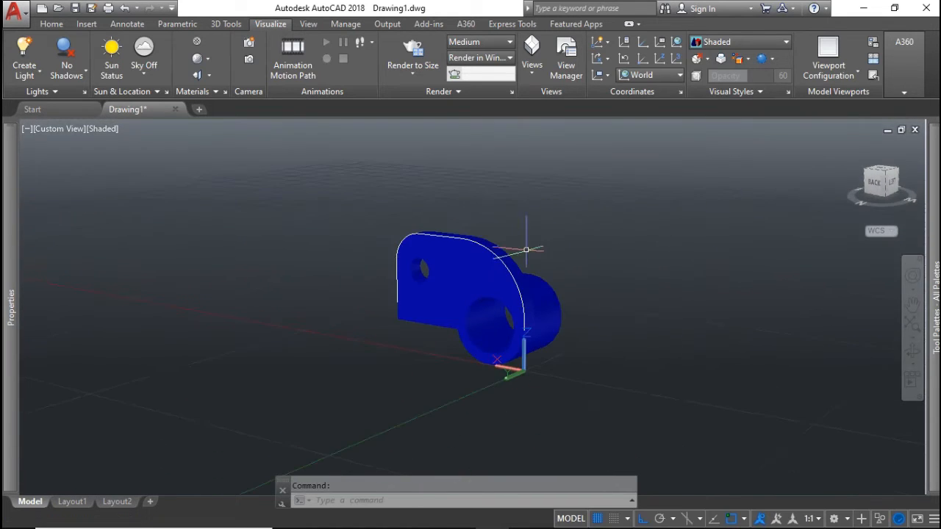
scroll(438, 291, up, 7)
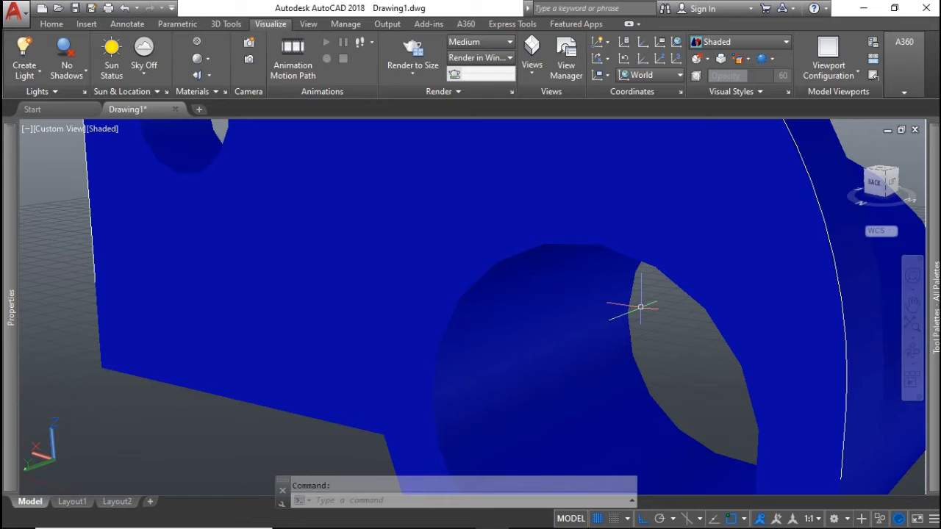
shift+middle_drag(640, 307, 619, 321)
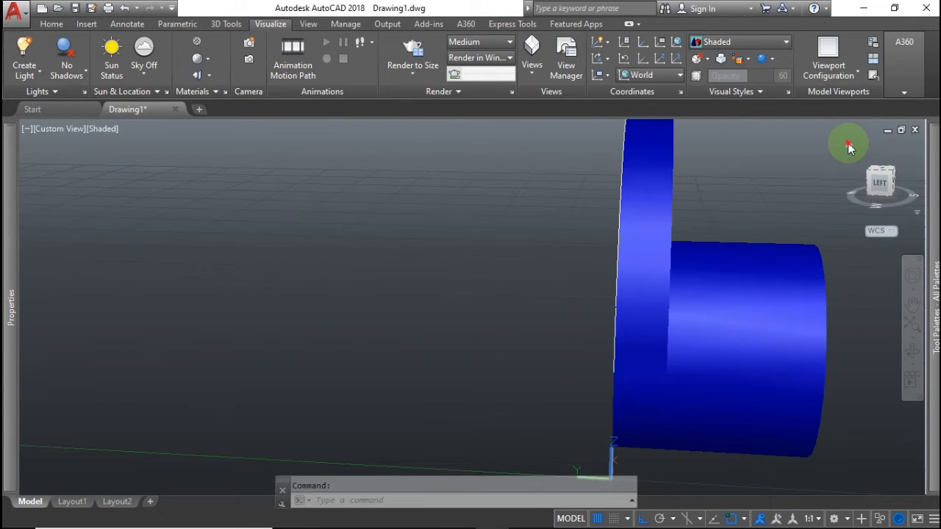
click(848, 145)
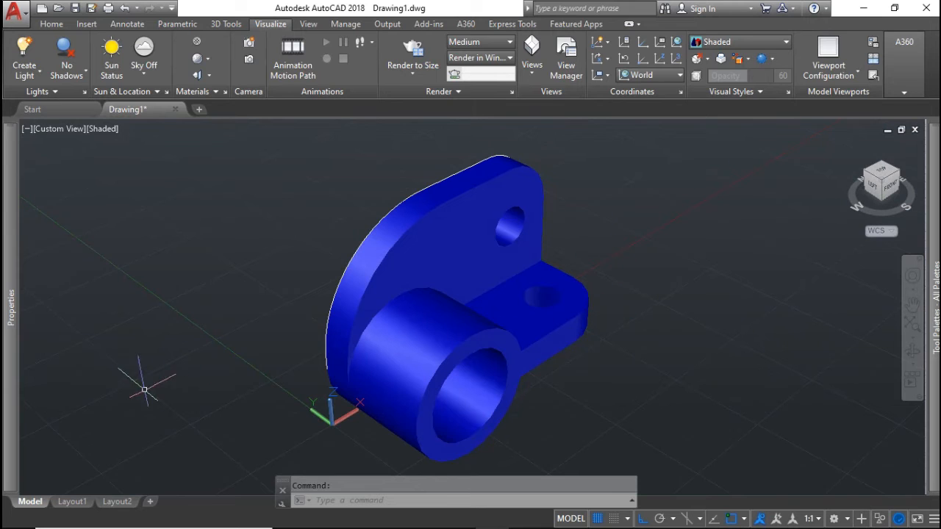
Insert a new layout from the Title Block Templet 2 template
right_click(32, 504)
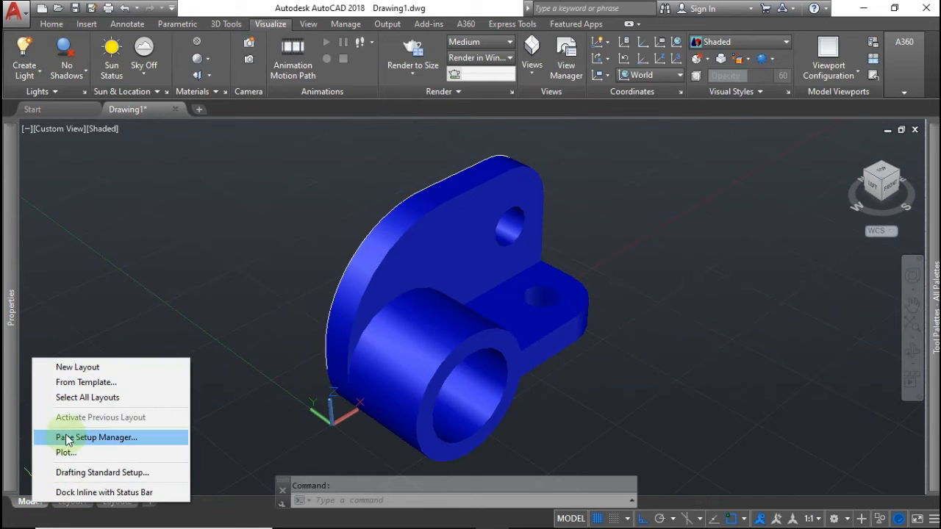
click(79, 383)
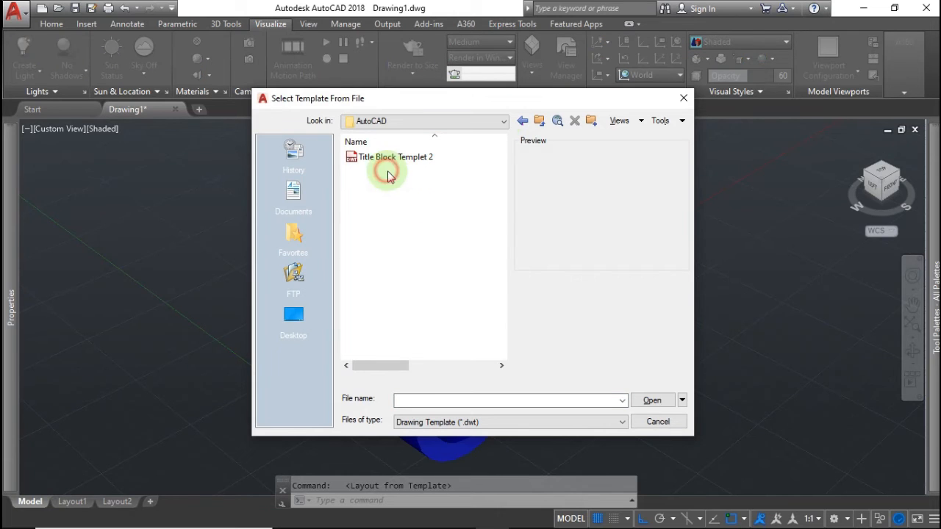
click(393, 158)
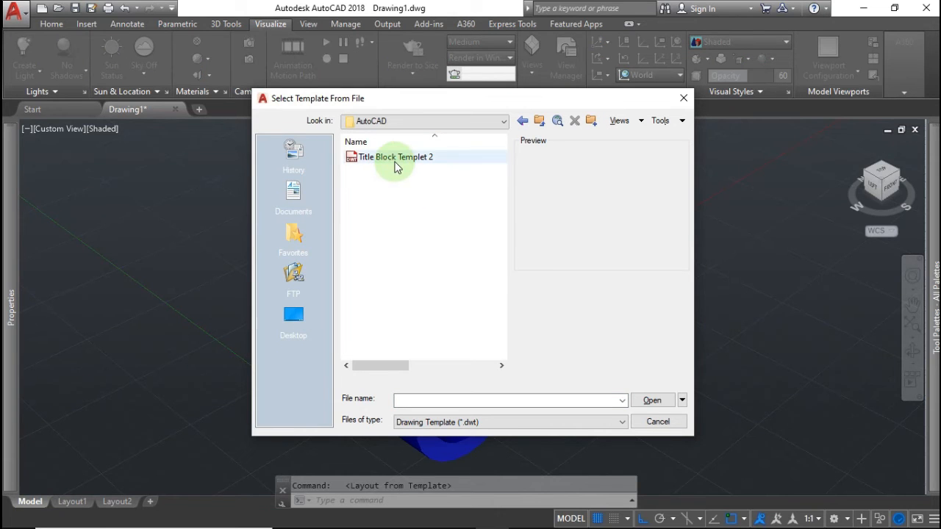
click(652, 400)
click(656, 399)
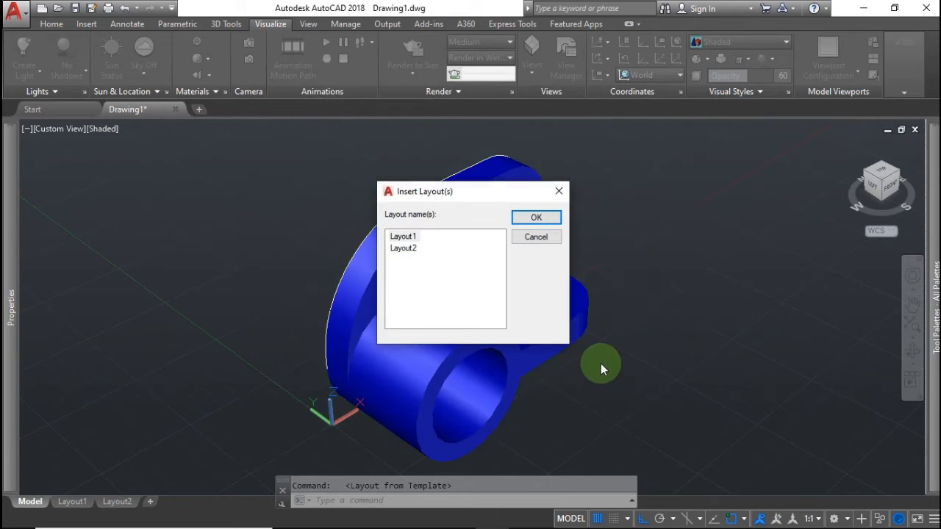
click(535, 218)
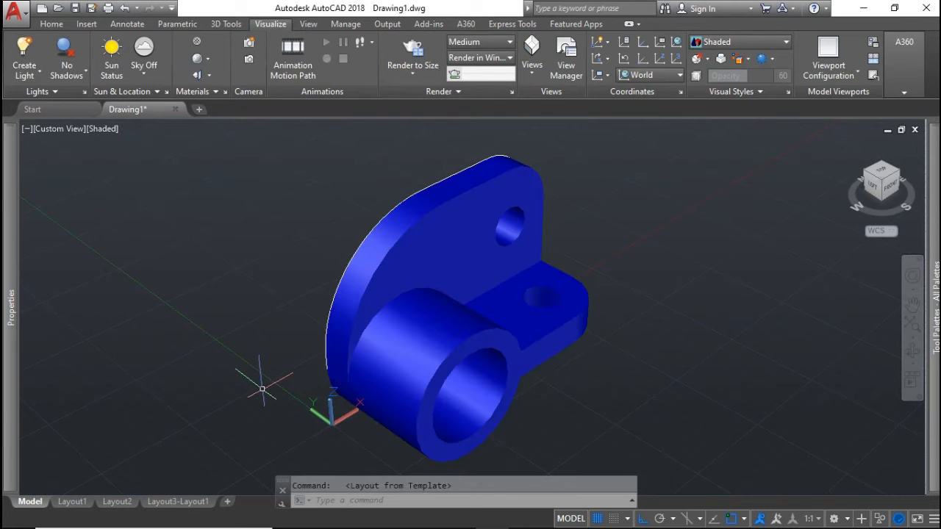
Switch to the Layout3-Layout1 sheet and centre it in the window
click(178, 501)
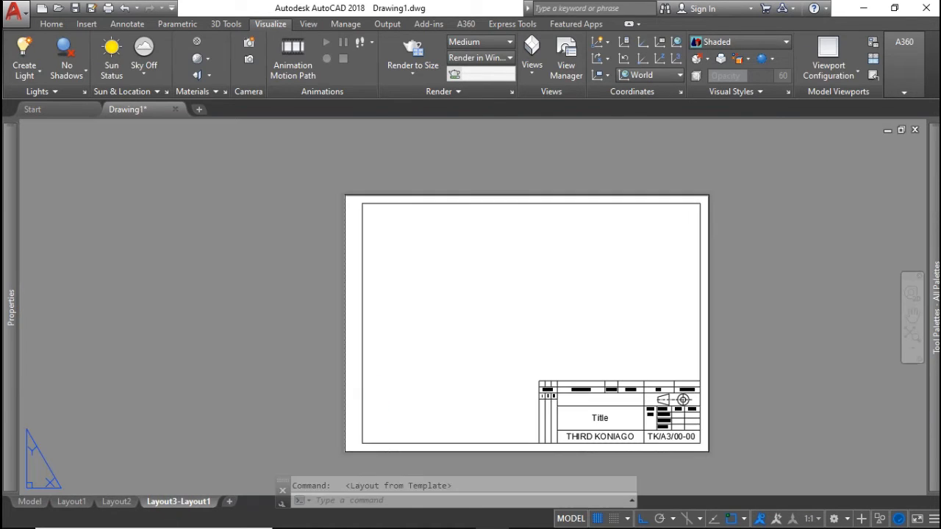
scroll(602, 413, up, 6)
scroll(602, 413, down, 4)
scroll(603, 413, up, 2)
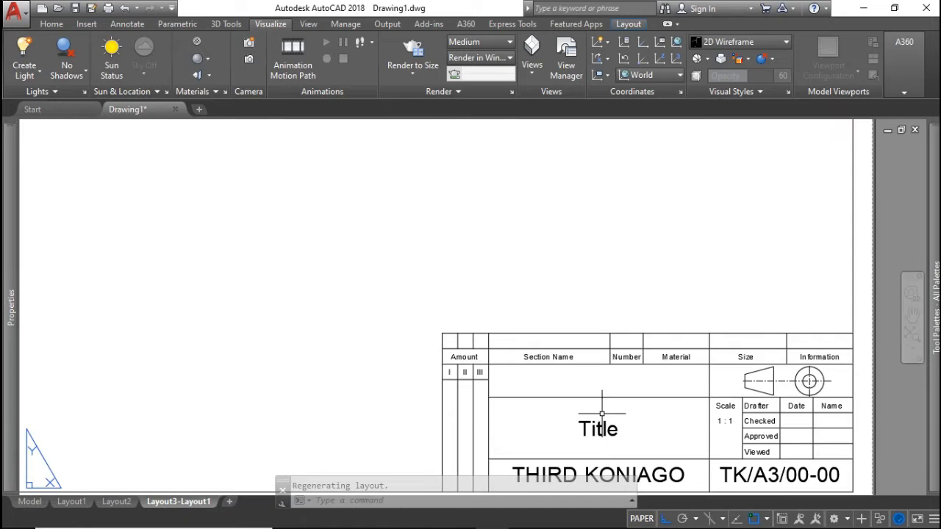
middle_drag(603, 413, 616, 424)
scroll(615, 424, down, 4)
scroll(602, 374, up, 2)
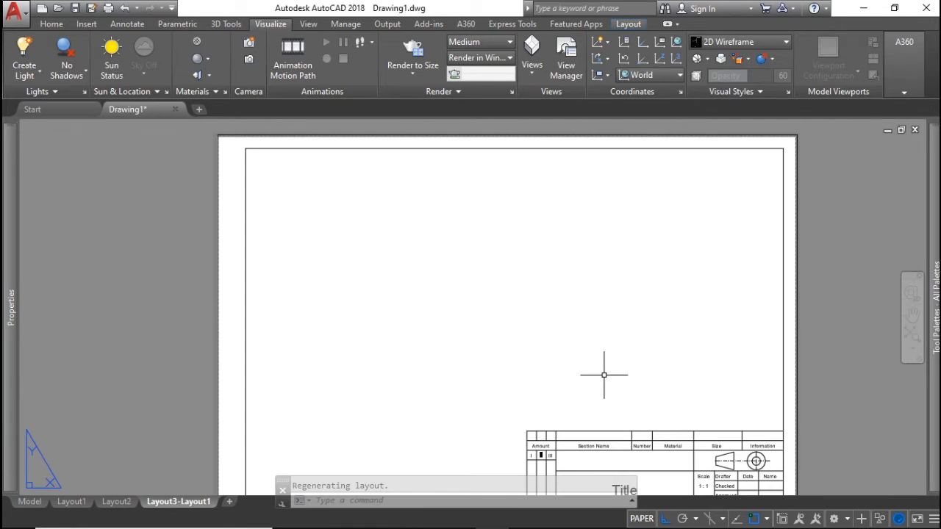
middle_drag(603, 374, 618, 356)
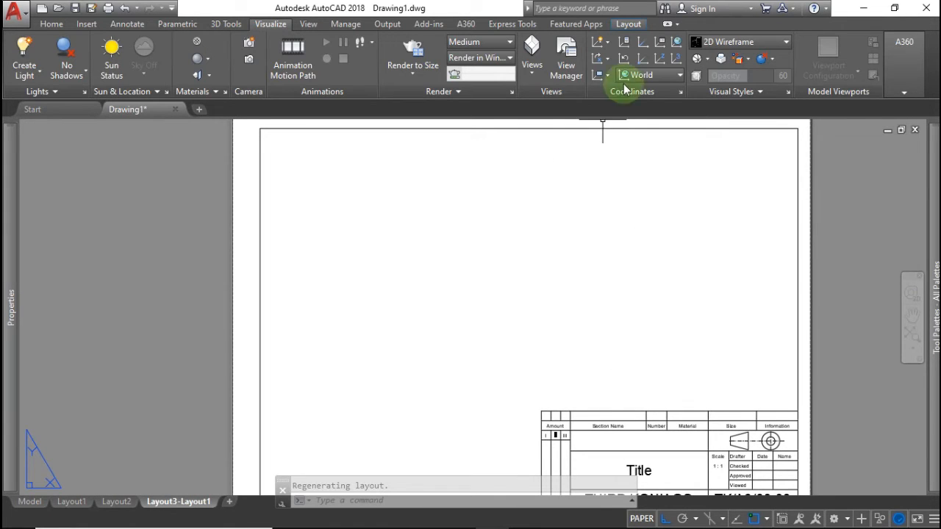
click(626, 25)
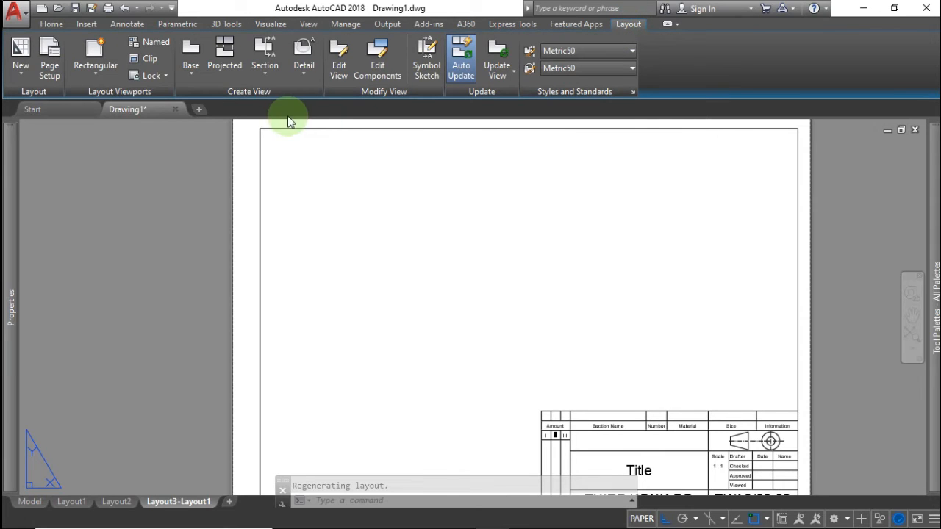
Start a base view of the bracket from model space at 1:1 scale
click(189, 73)
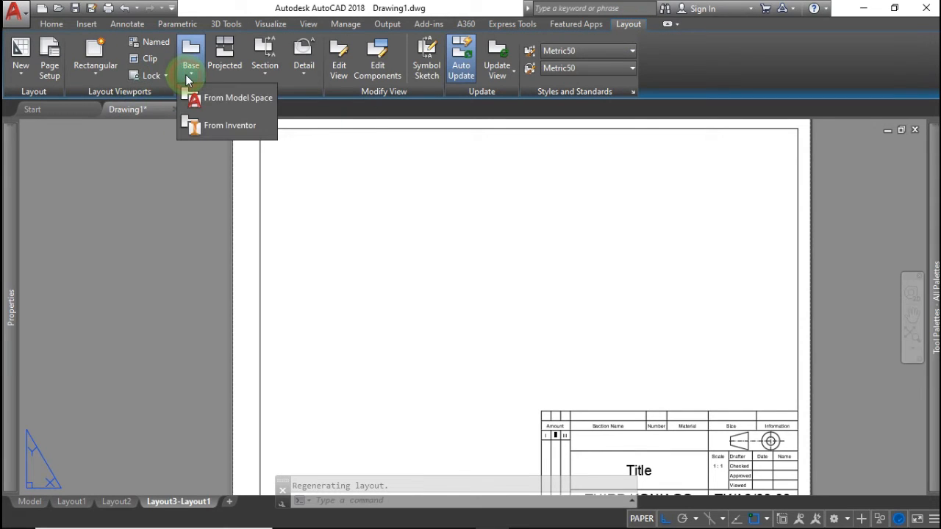
click(211, 102)
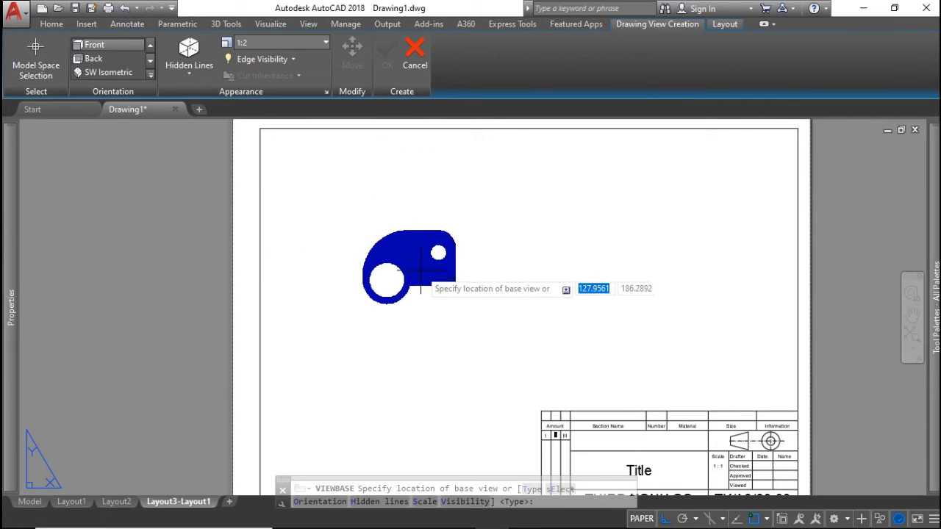
click(297, 44)
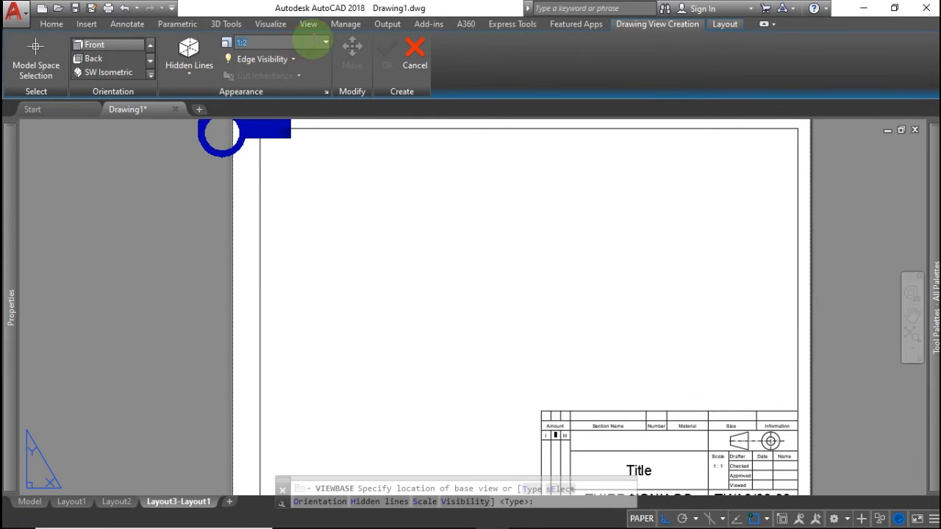
click(325, 45)
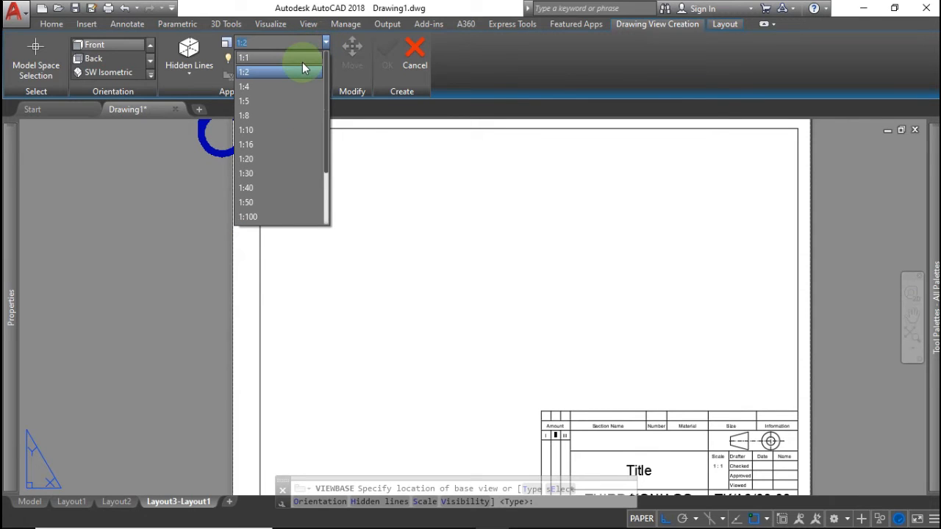
click(297, 58)
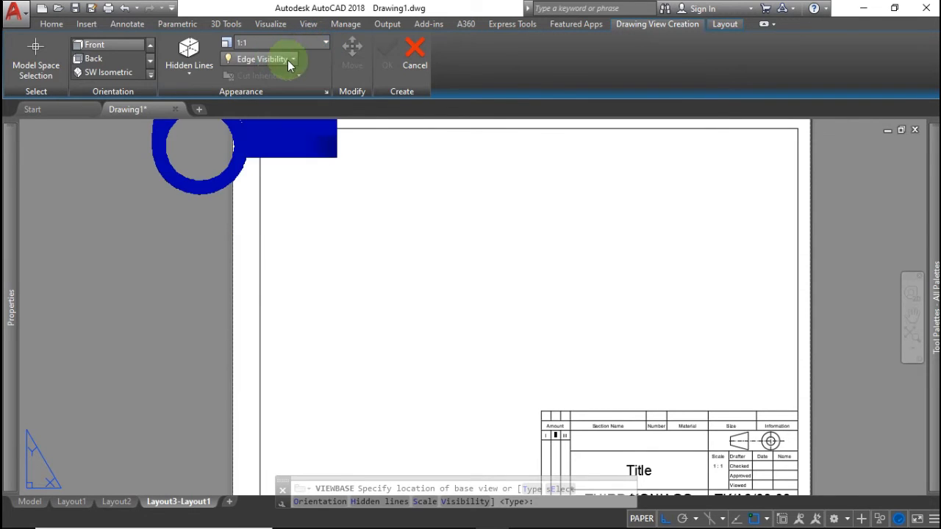
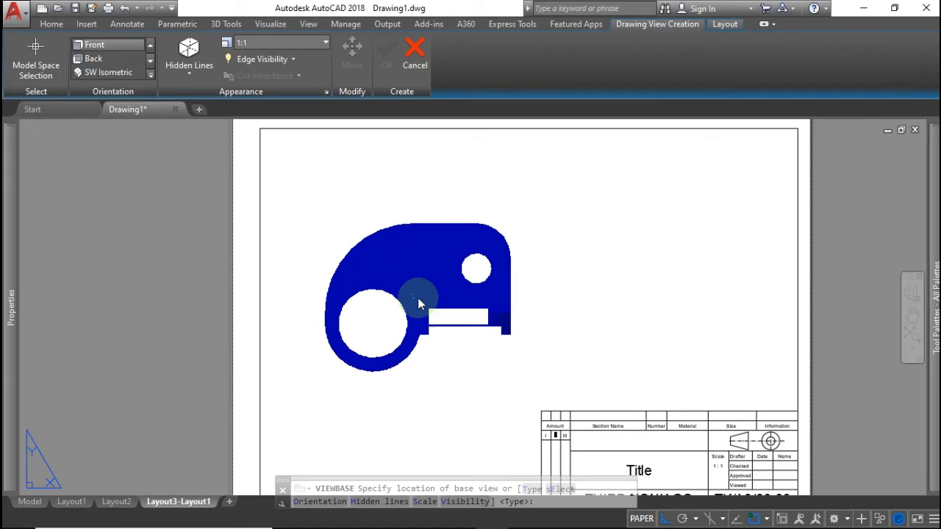
Place the bracket's front base view, then project a top view below it and a side view to its right
click(417, 298)
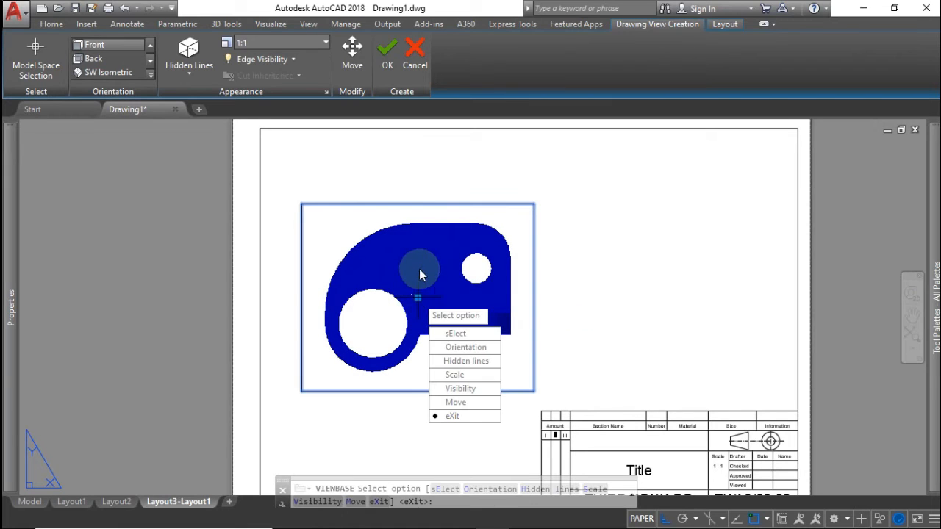
click(452, 416)
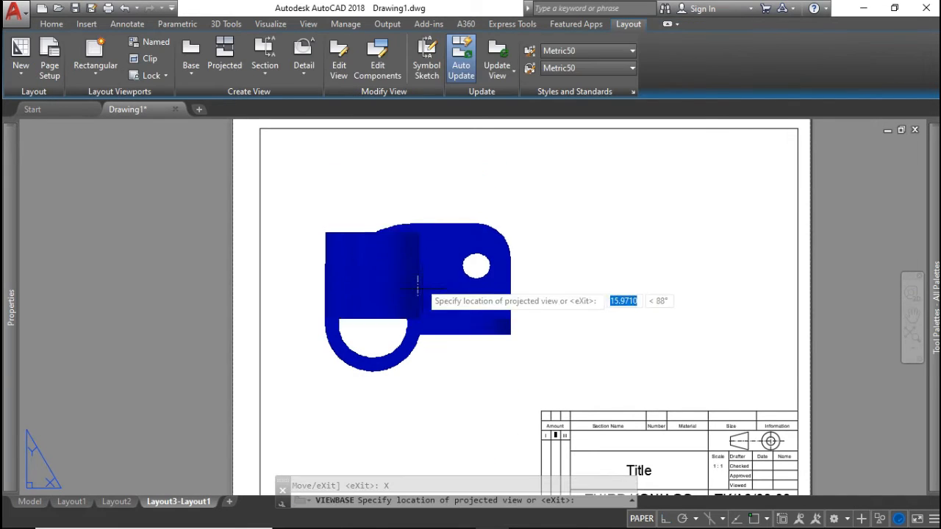
middle_drag(424, 299, 414, 220)
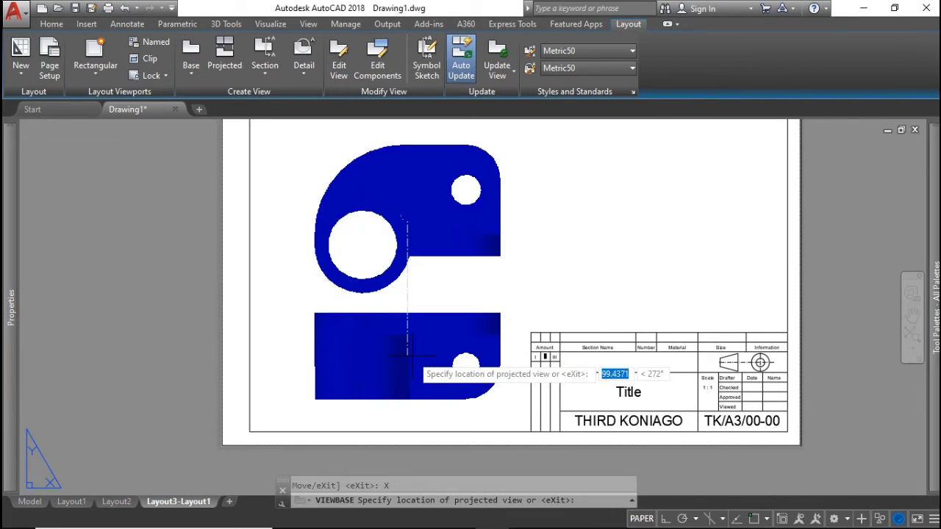
click(407, 355)
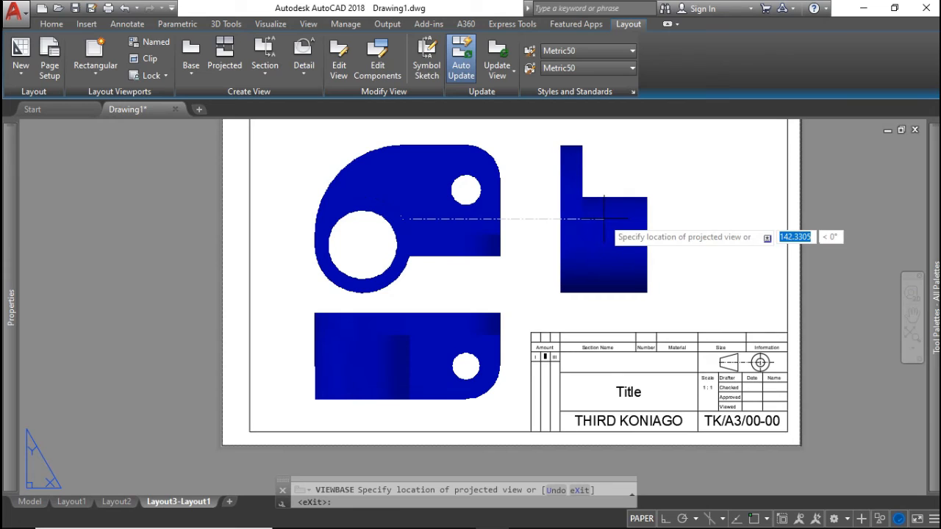
click(604, 219)
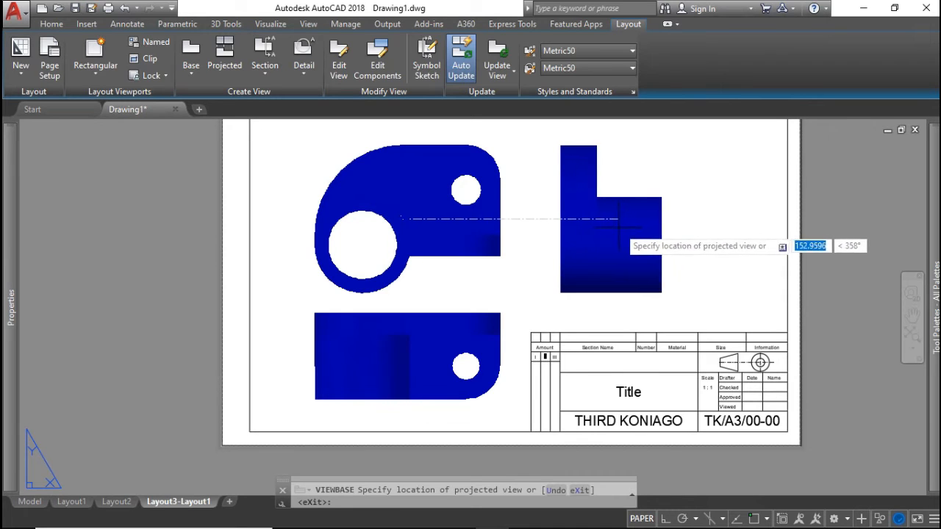
right_click(735, 236)
click(757, 244)
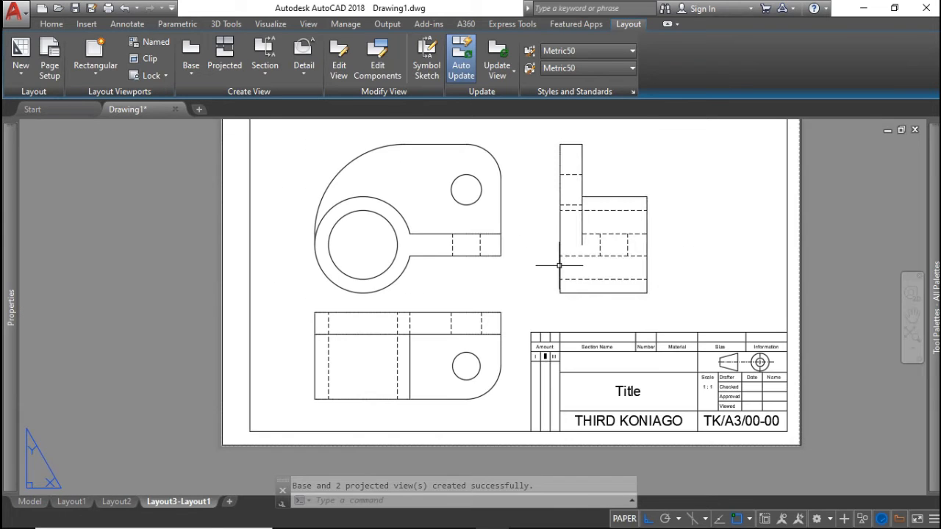
Move the front drawing view higher on the sheet
scroll(537, 271, down, 2)
middle_drag(546, 271, 525, 289)
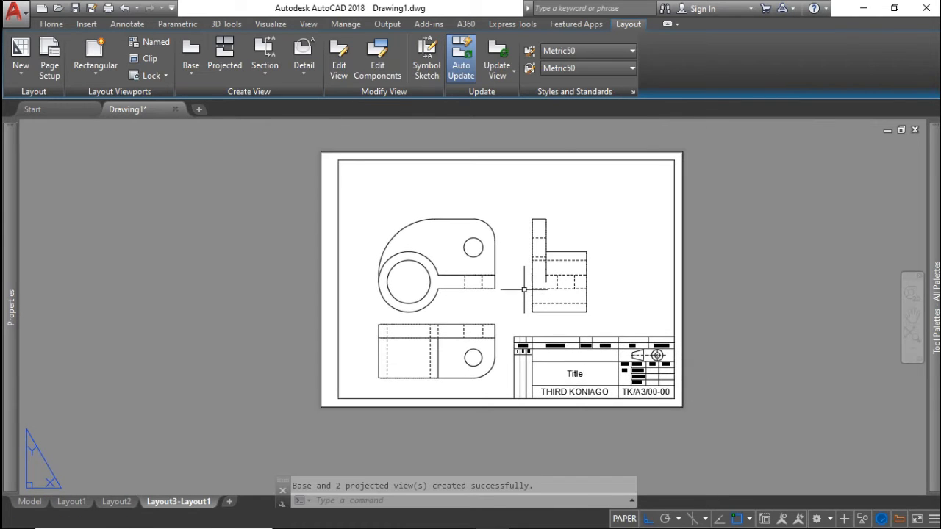
click(377, 220)
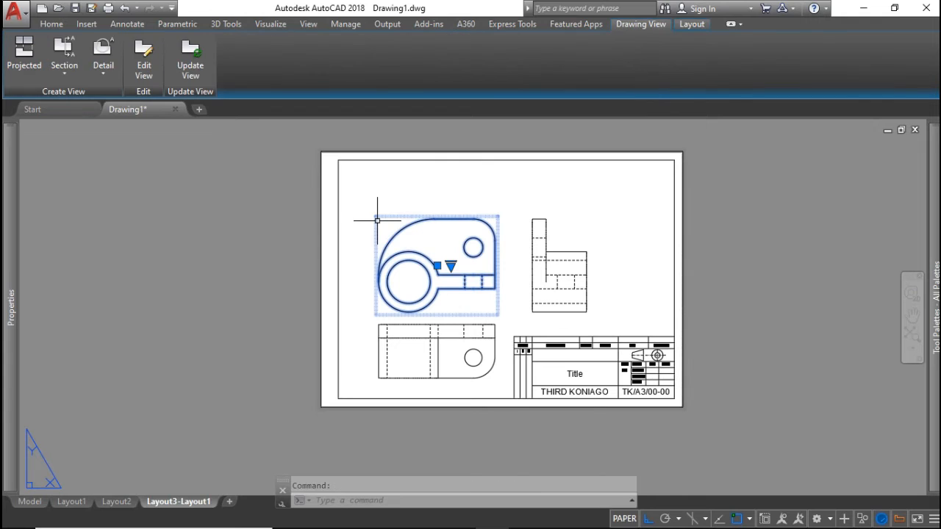
click(437, 265)
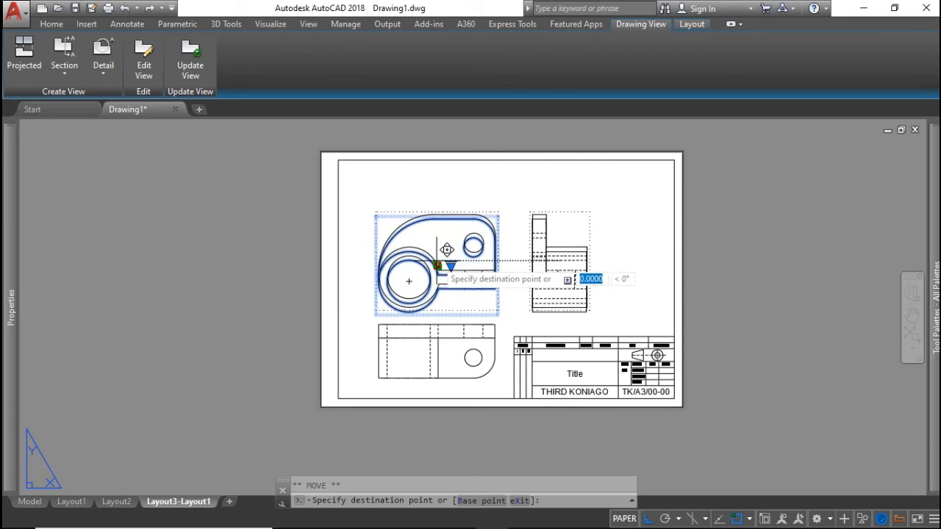
click(437, 229)
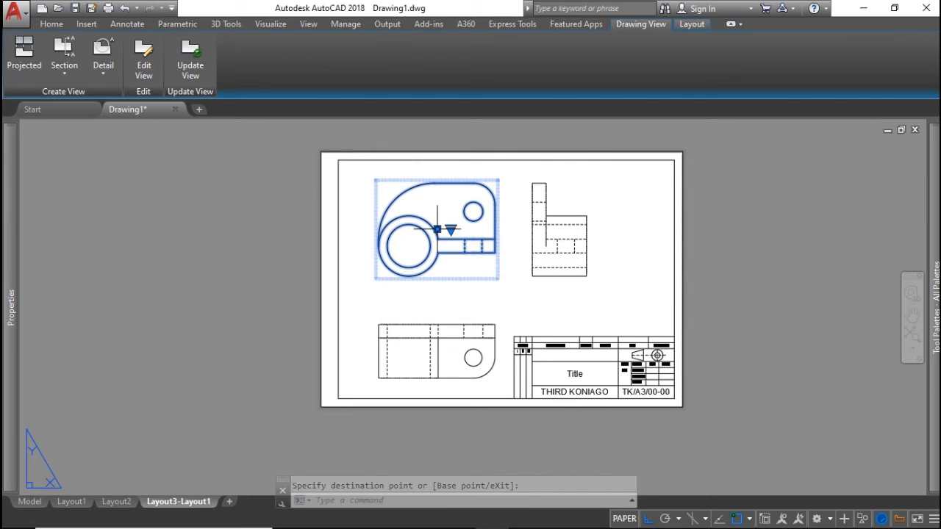
Move the lower projected view up closer beneath the front view
click(440, 334)
click(437, 351)
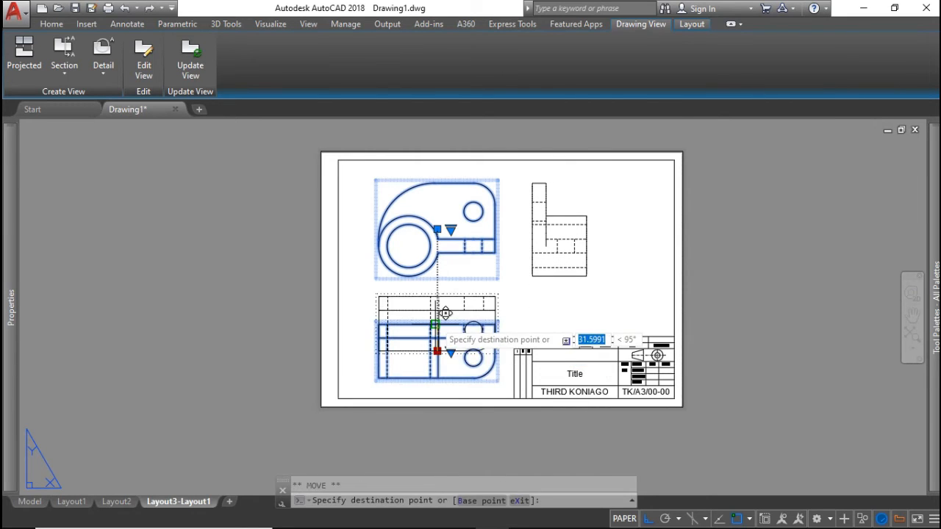
click(437, 324)
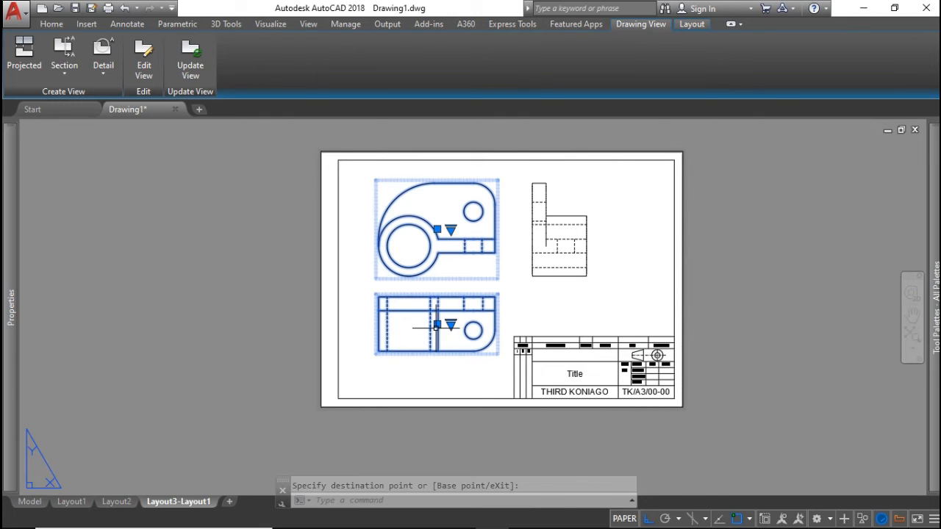
click(576, 302)
click(592, 311)
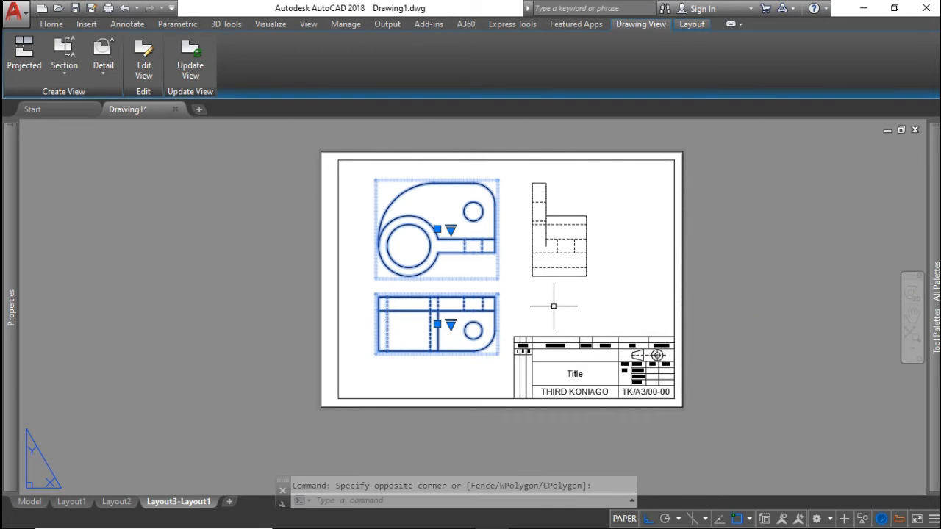
key(Escape)
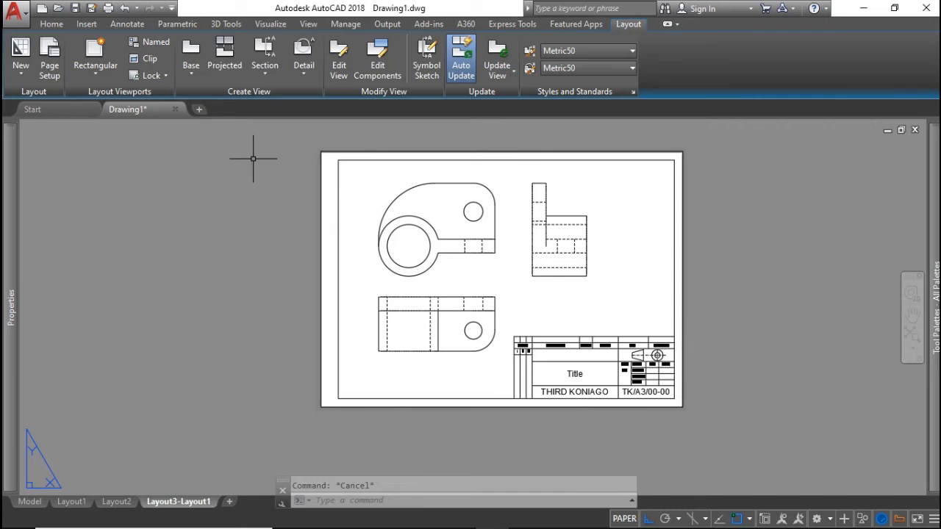
Add an NE Isometric base view from model space at the sheet's top right
click(190, 71)
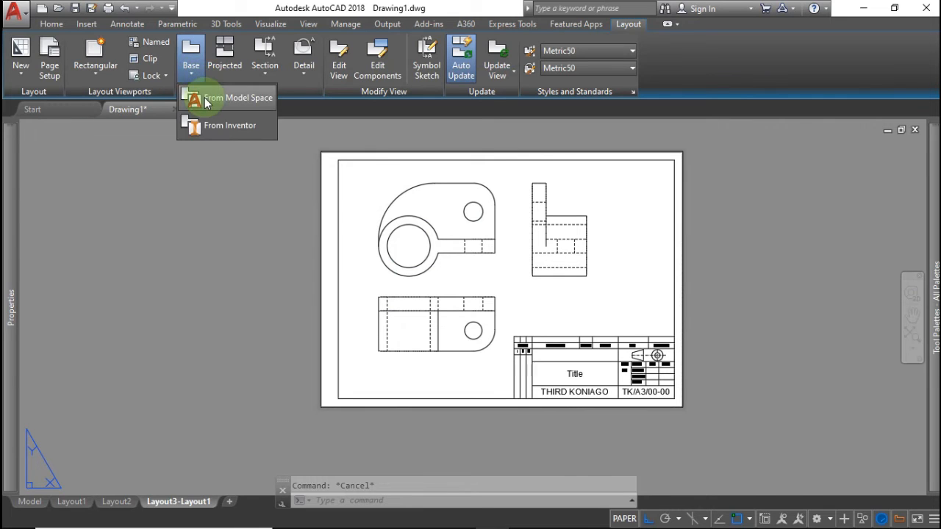
click(198, 147)
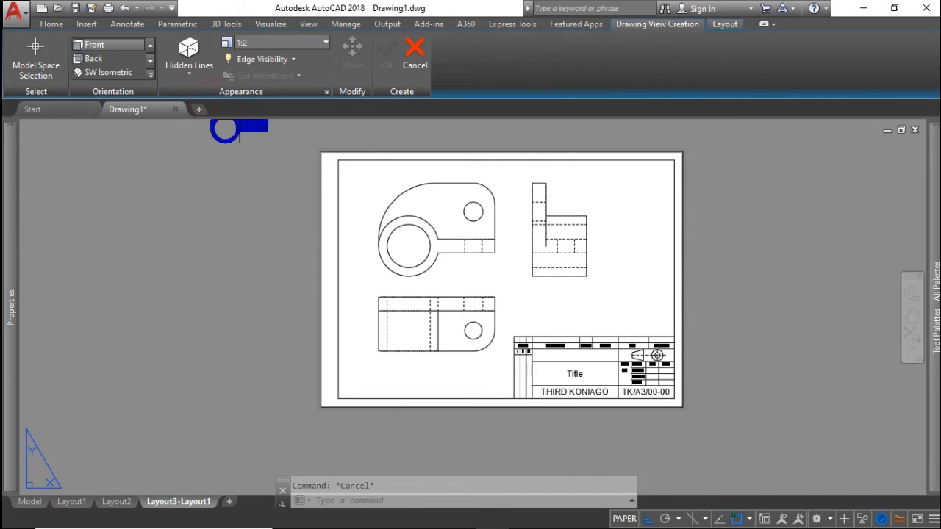
click(150, 77)
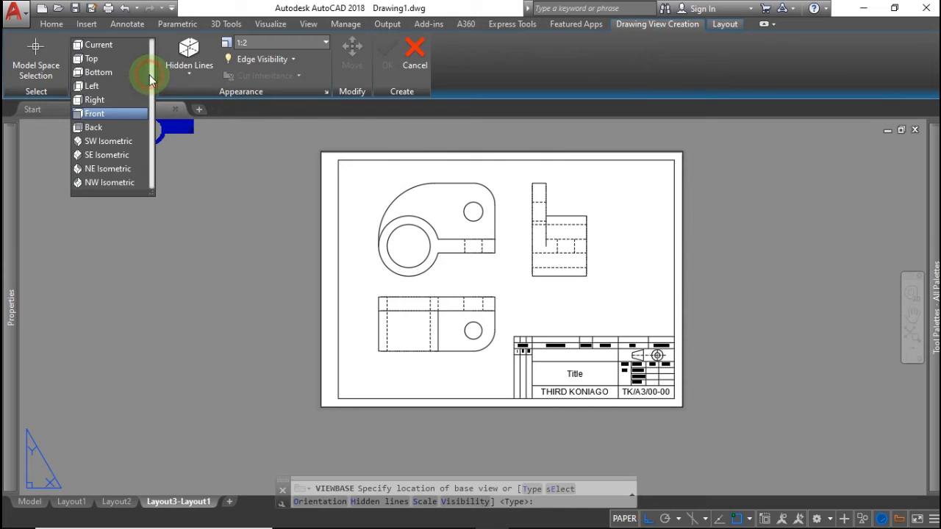
click(112, 168)
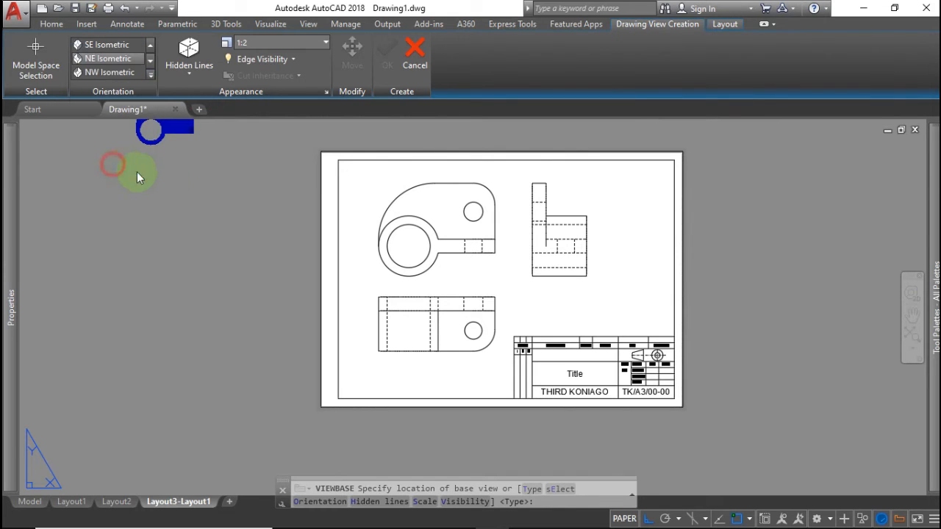
click(633, 192)
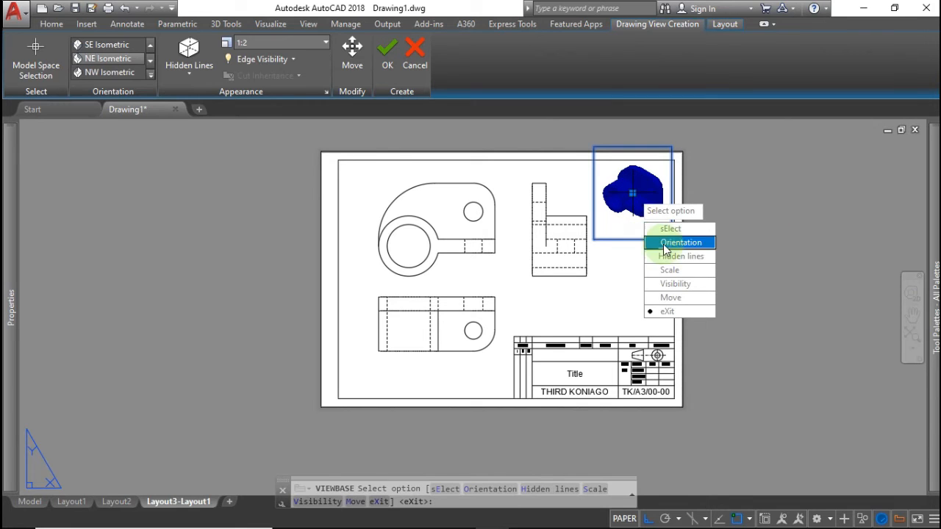
click(667, 312)
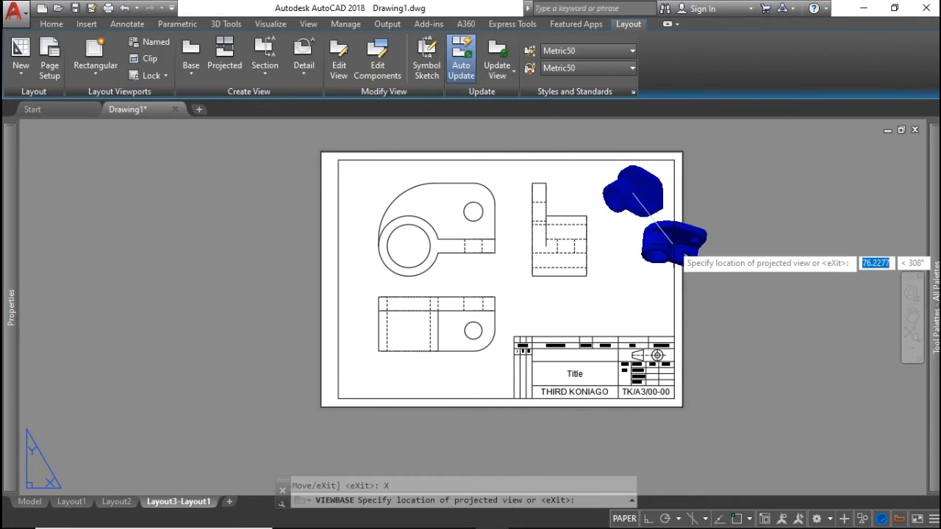
key(Return)
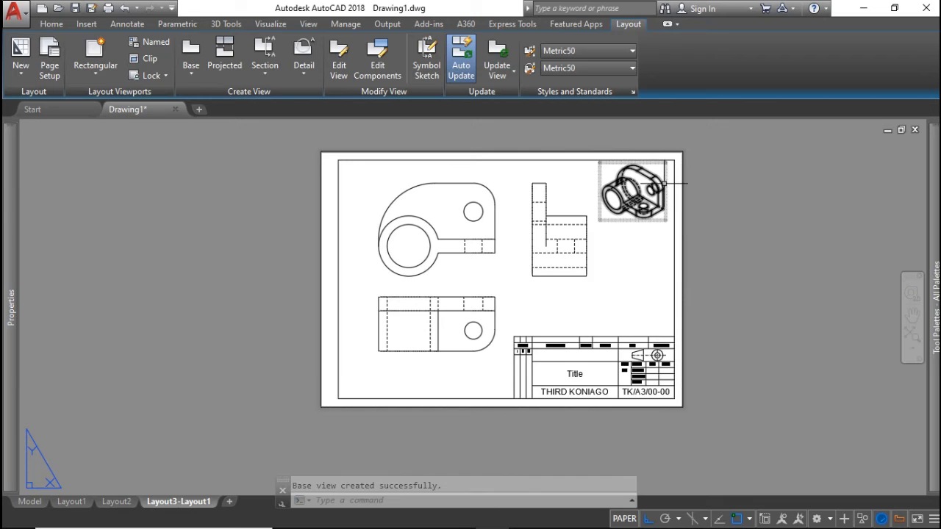
Set the isometric view's style to shaded with visible lines
click(665, 184)
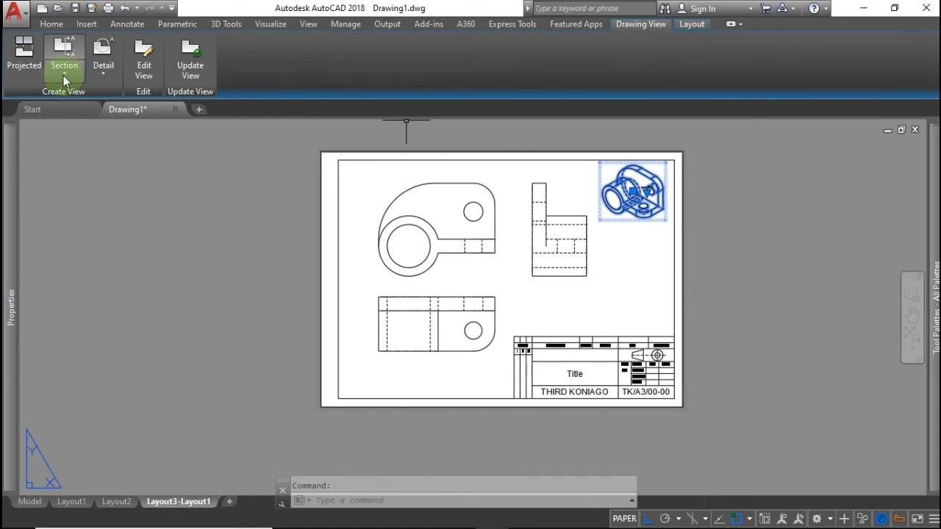
click(139, 71)
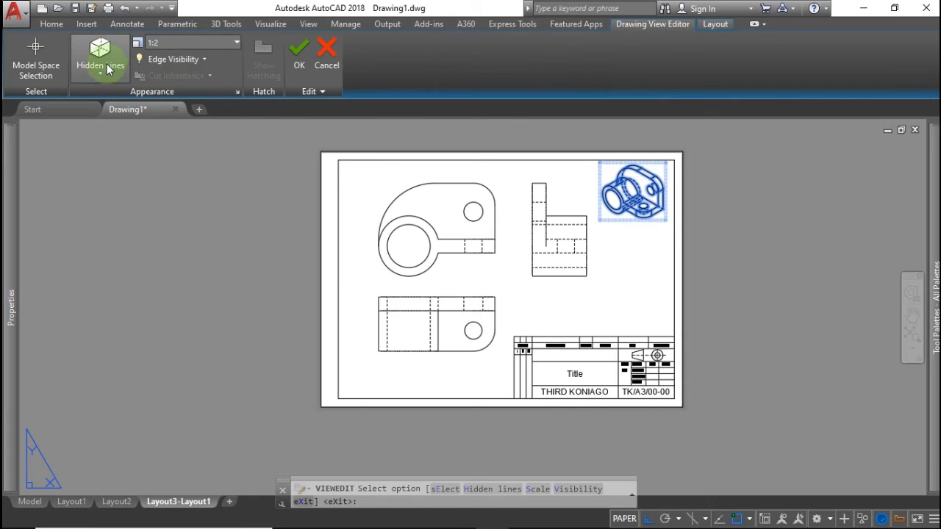
click(104, 77)
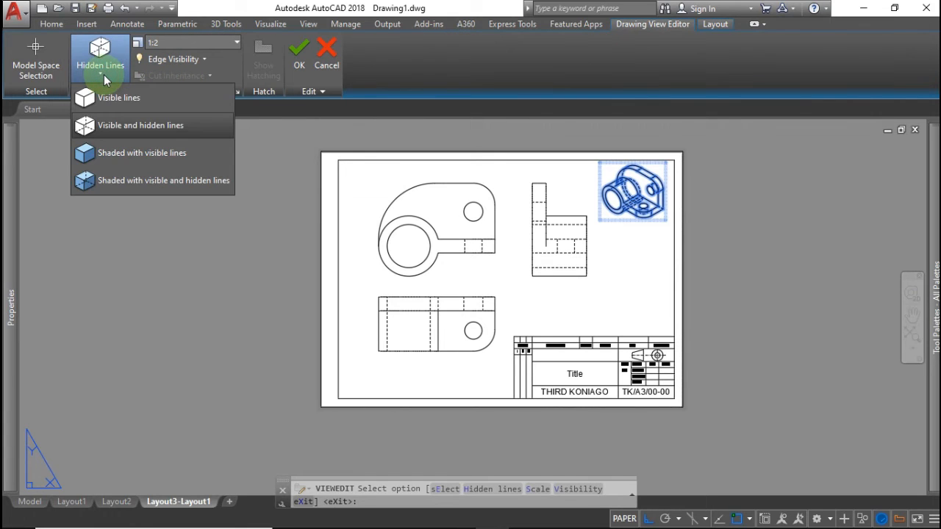
click(114, 147)
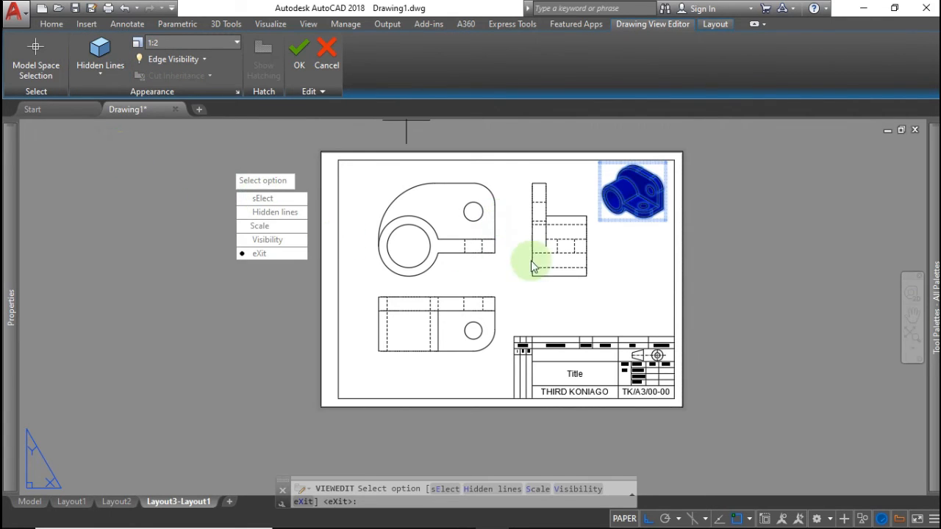
click(298, 253)
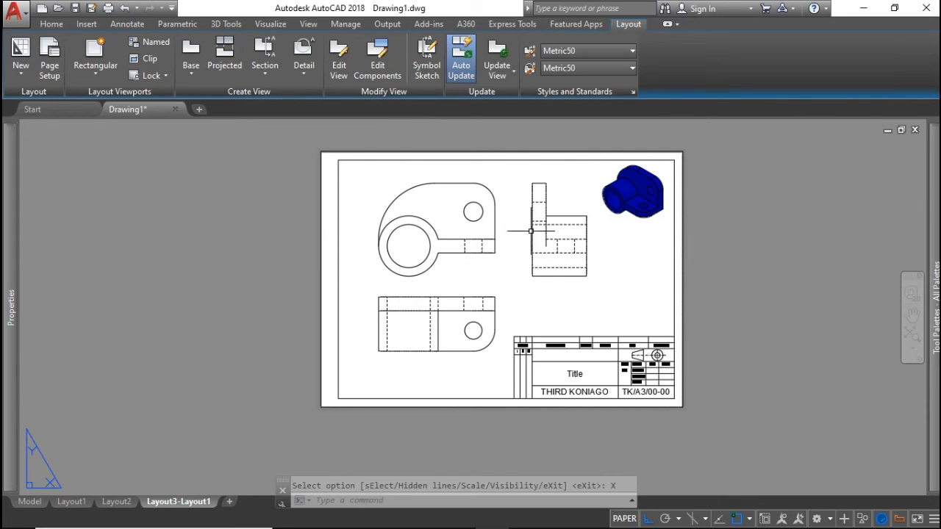
scroll(615, 254, up, 4)
Move the shaded isometric view straight down beside the side view, just above the title block
scroll(604, 235, up, 4)
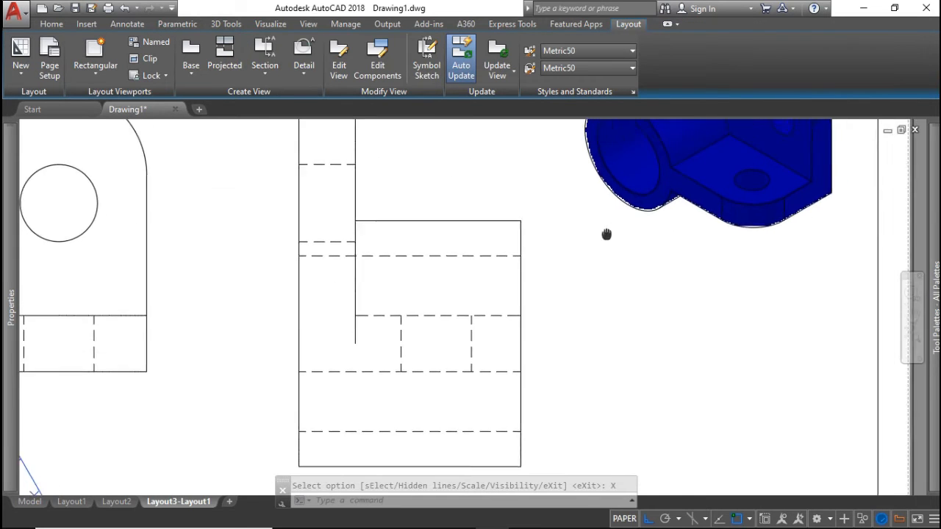
scroll(574, 274, up, 3)
scroll(554, 271, down, 8)
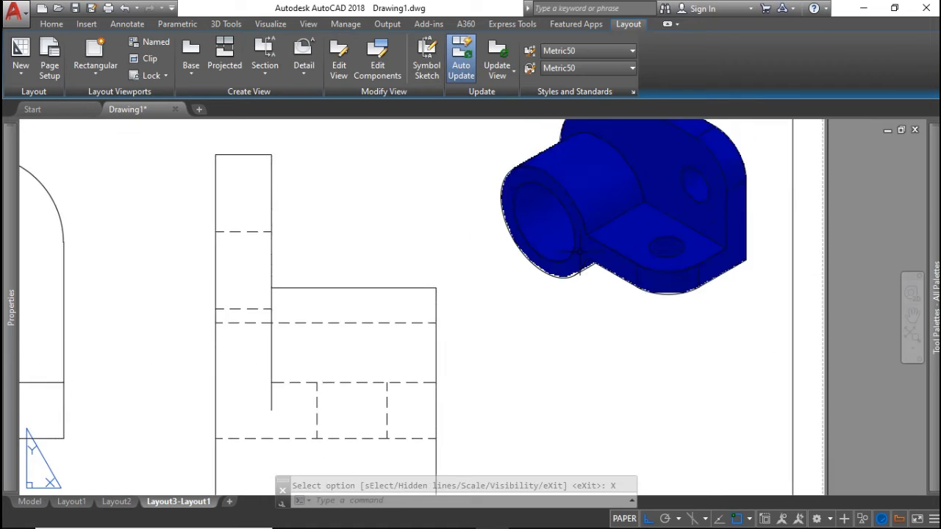
scroll(555, 272, up, 3)
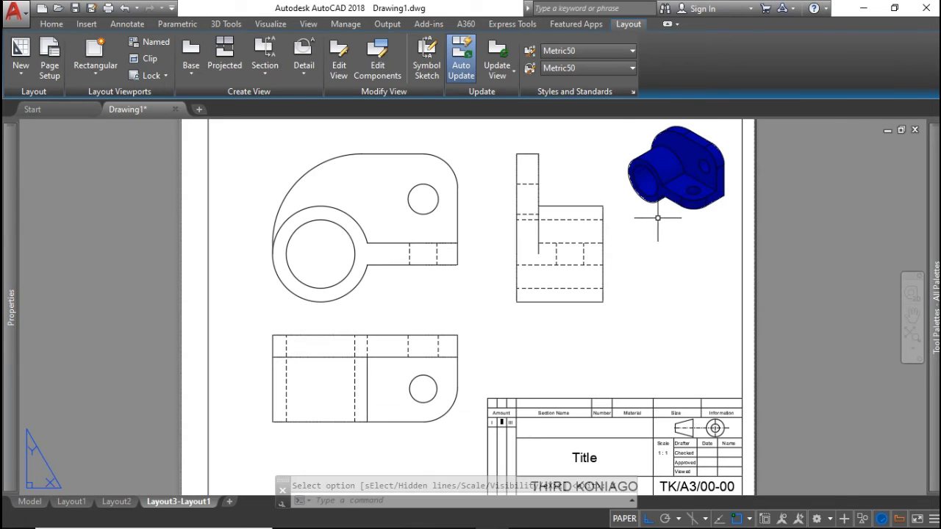
click(664, 200)
click(686, 156)
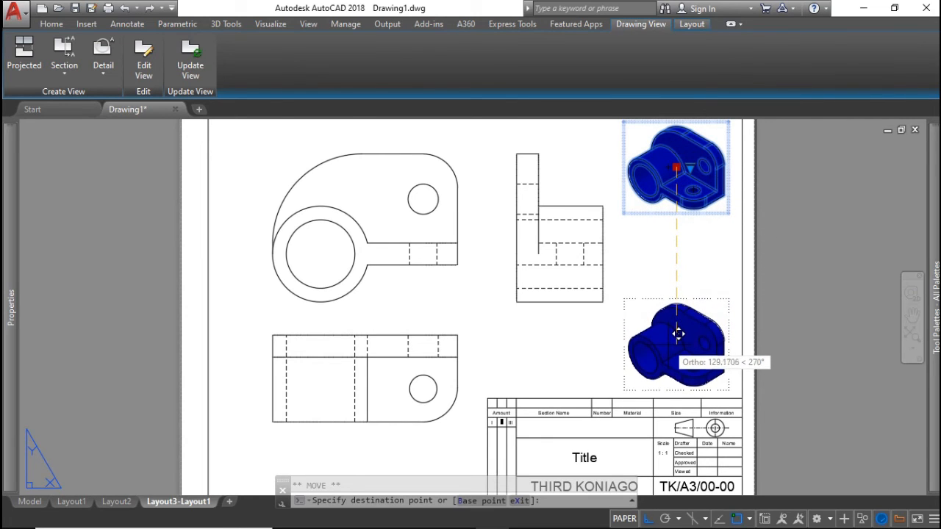
click(678, 333)
key(Escape)
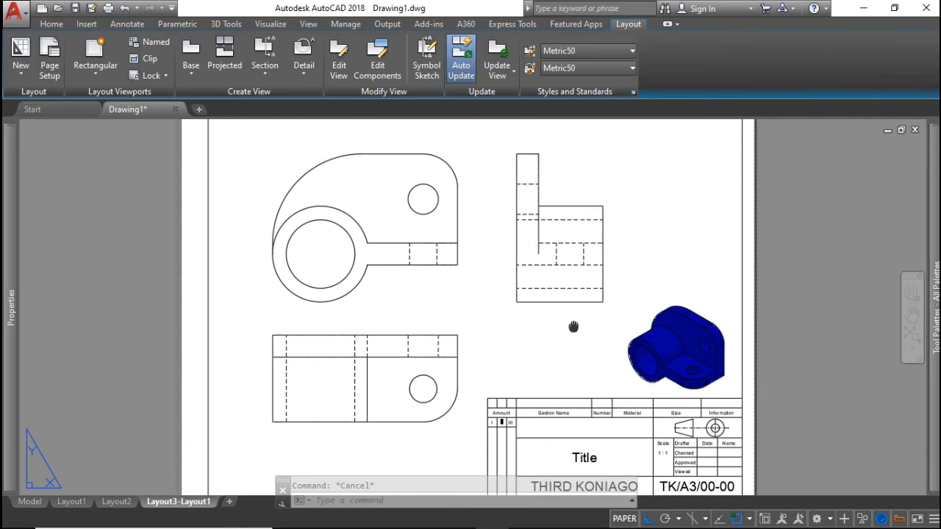
middle_drag(574, 327, 623, 334)
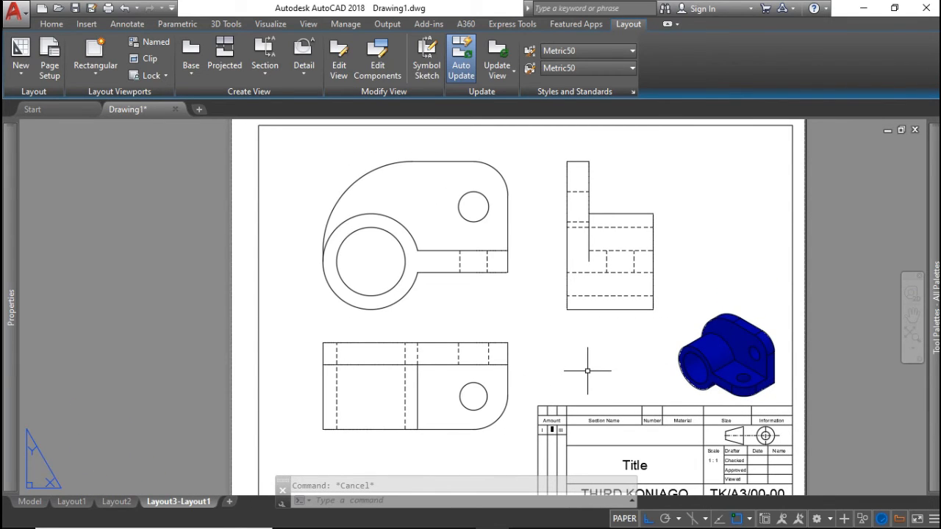
Dimension the side view's bottom width as 63 with DLI
text(li)
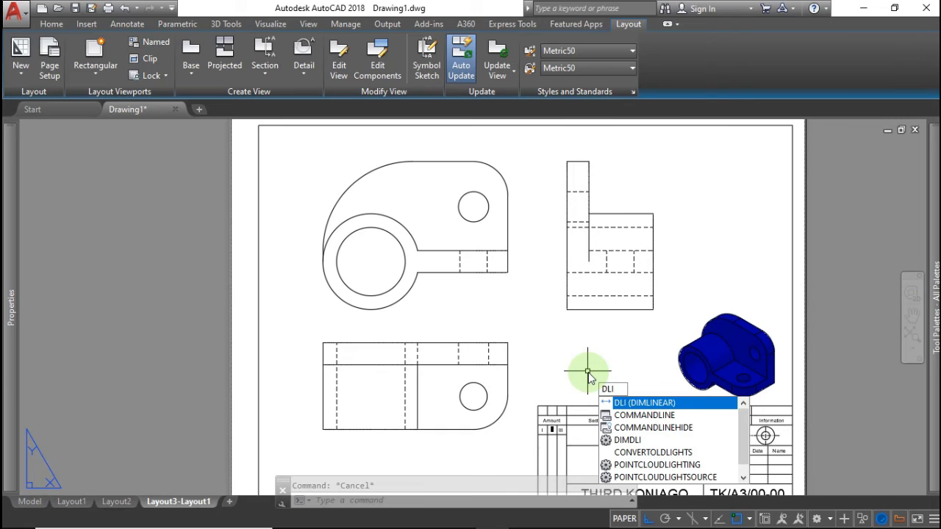
click(656, 403)
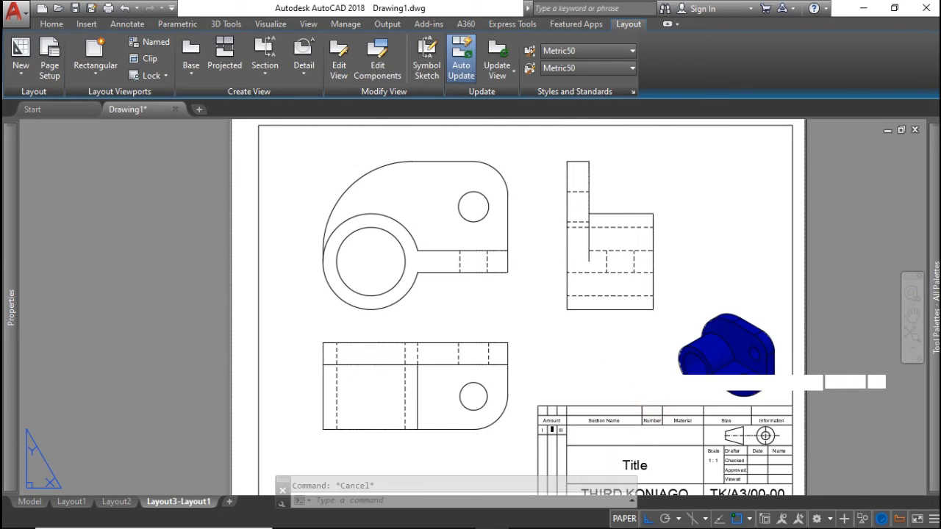
click(566, 310)
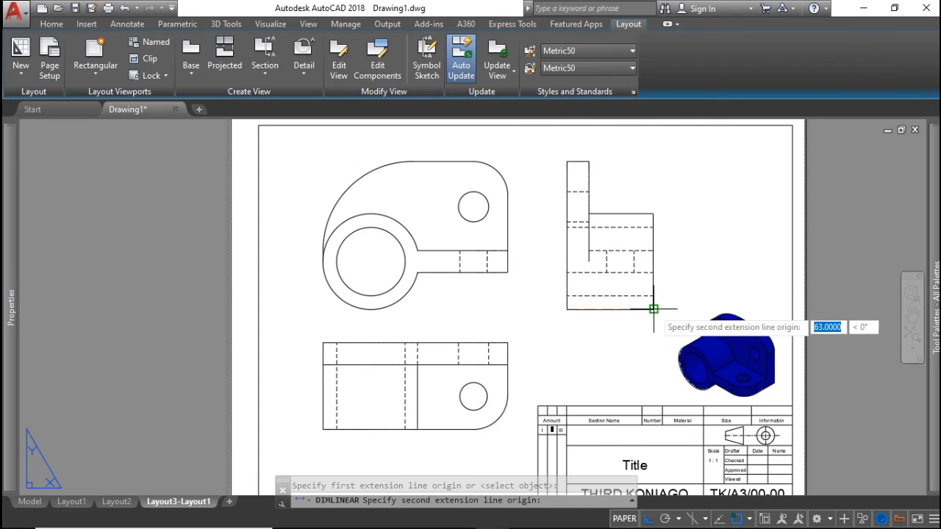
click(654, 309)
click(615, 335)
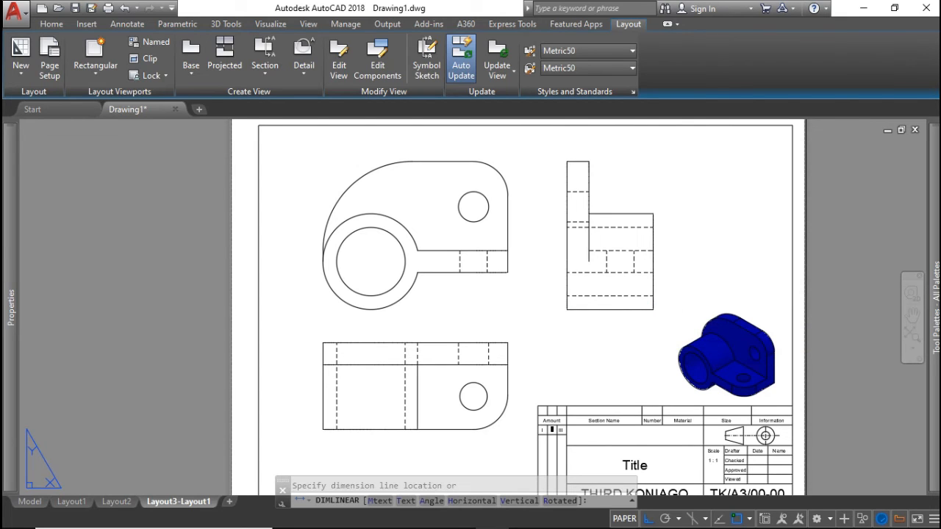
Check the reference drawing Exercise 1.PDF and return to AutoCAD
scroll(616, 333, down, 2)
scroll(615, 333, up, 6)
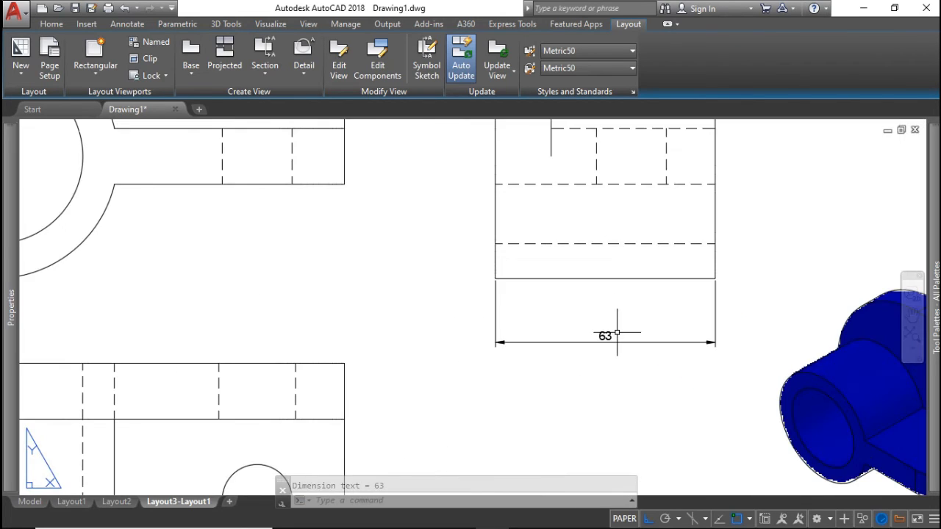
scroll(617, 333, up, 2)
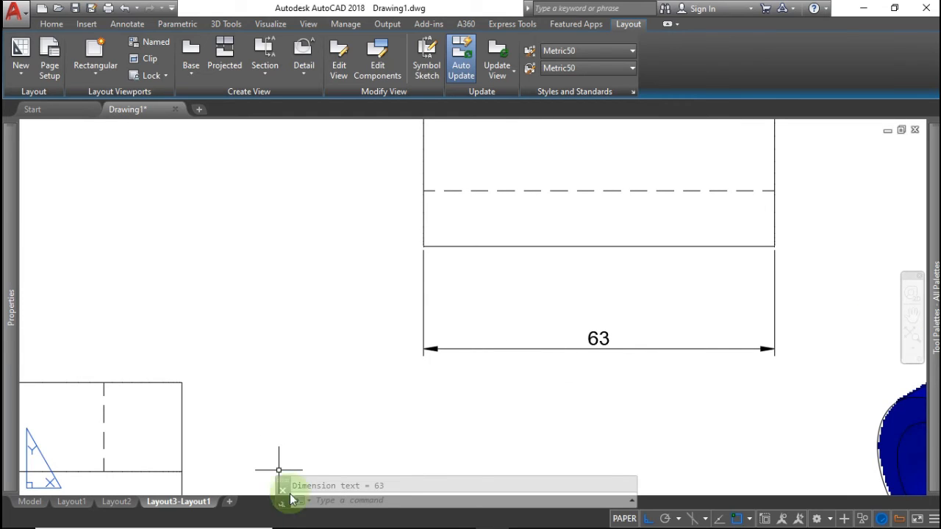
click(459, 517)
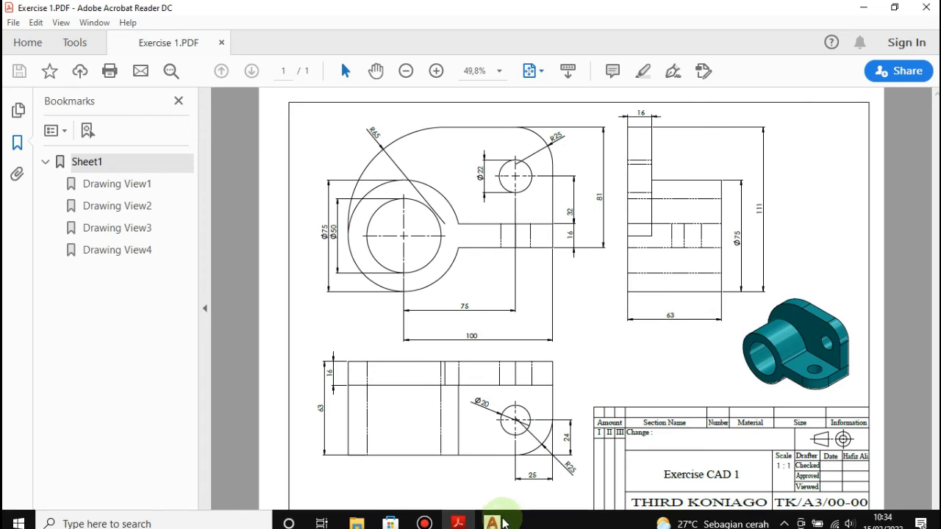
click(489, 517)
scroll(595, 382, down, 4)
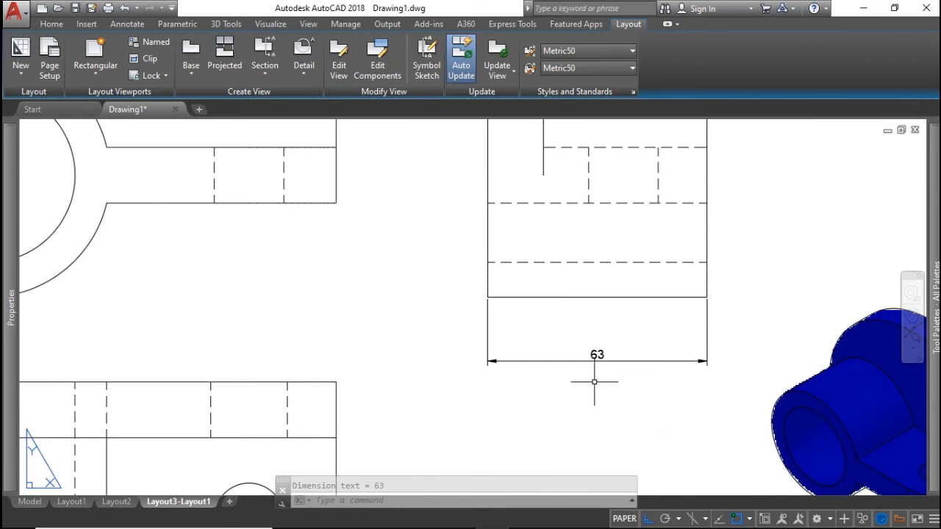
Add radius dimensions R11 on the small hole, R35 on the outer arc and R25 on the large hole
middle_drag(498, 353, 618, 430)
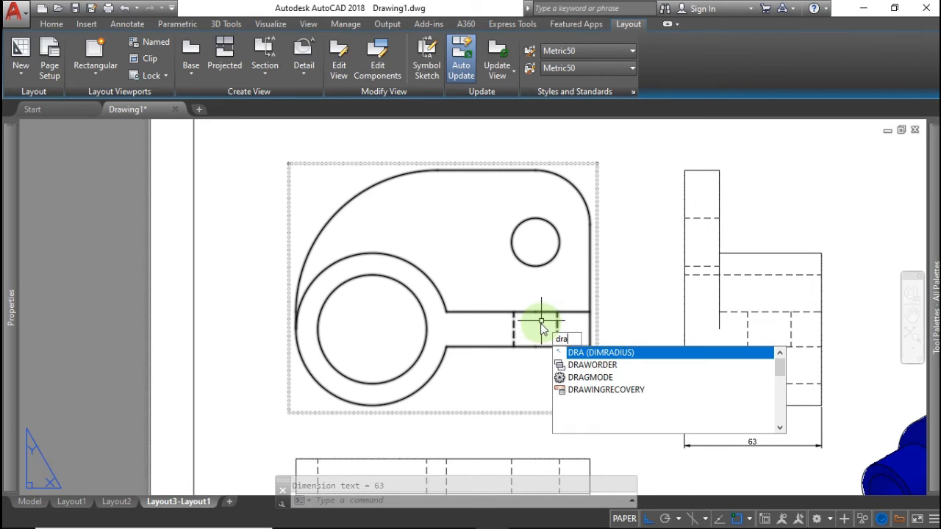
click(587, 353)
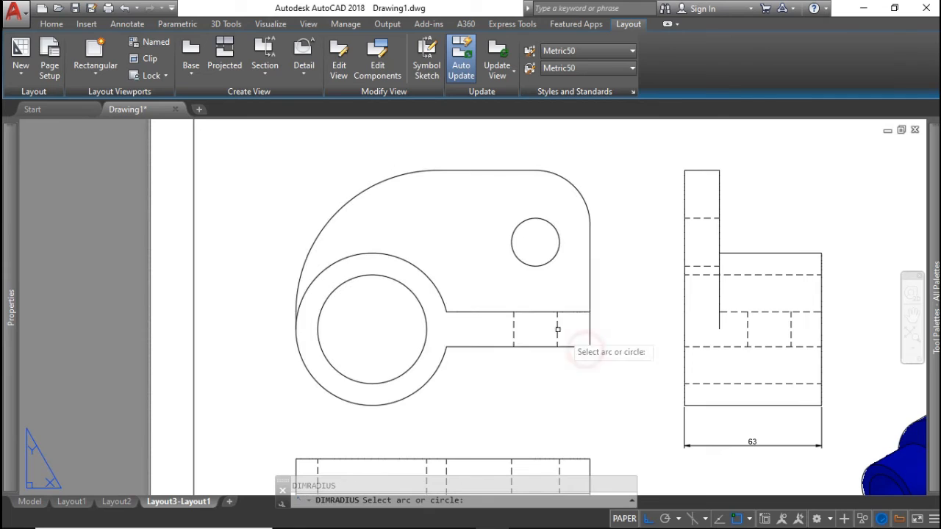
click(524, 262)
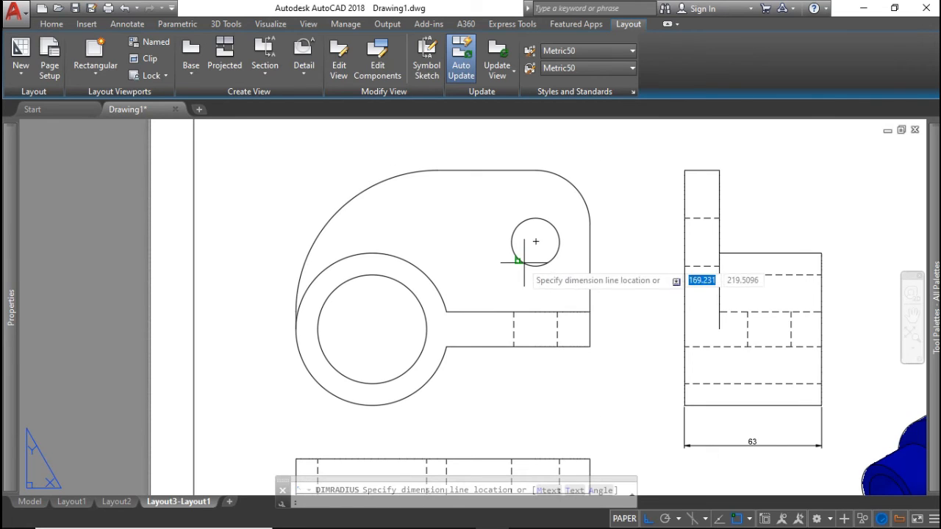
click(482, 238)
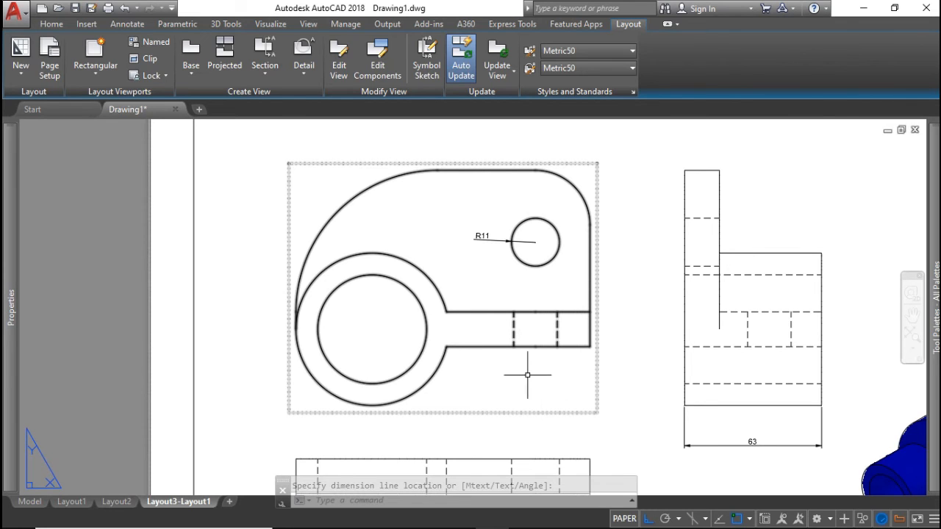
middle_drag(453, 380, 457, 304)
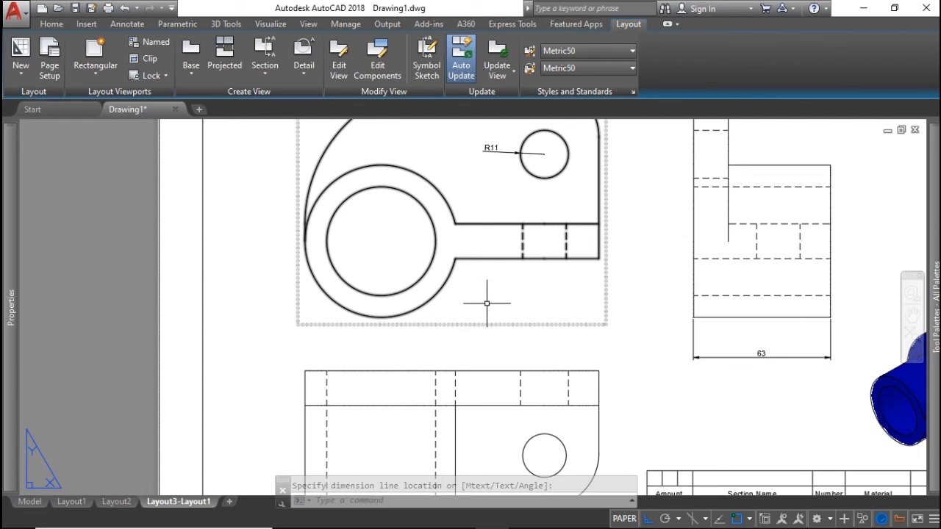
middle_drag(413, 281, 435, 325)
key(Return)
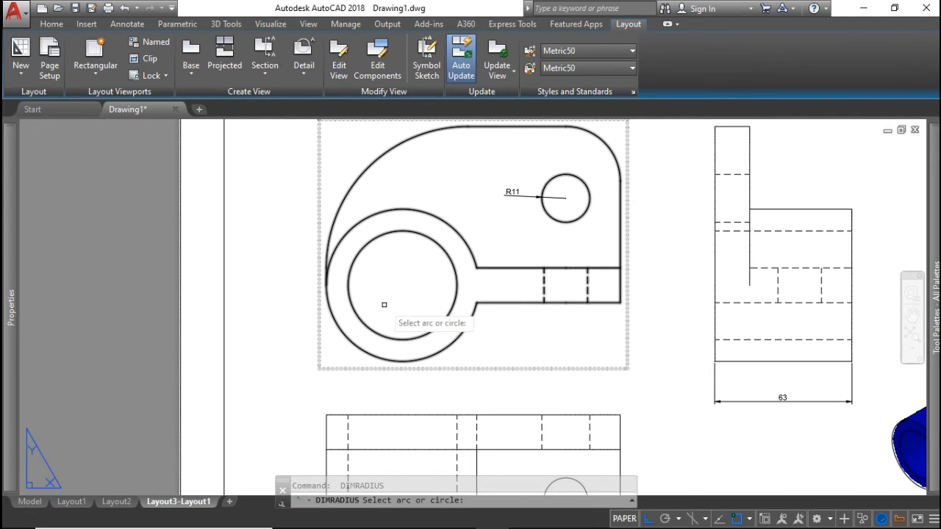
click(328, 305)
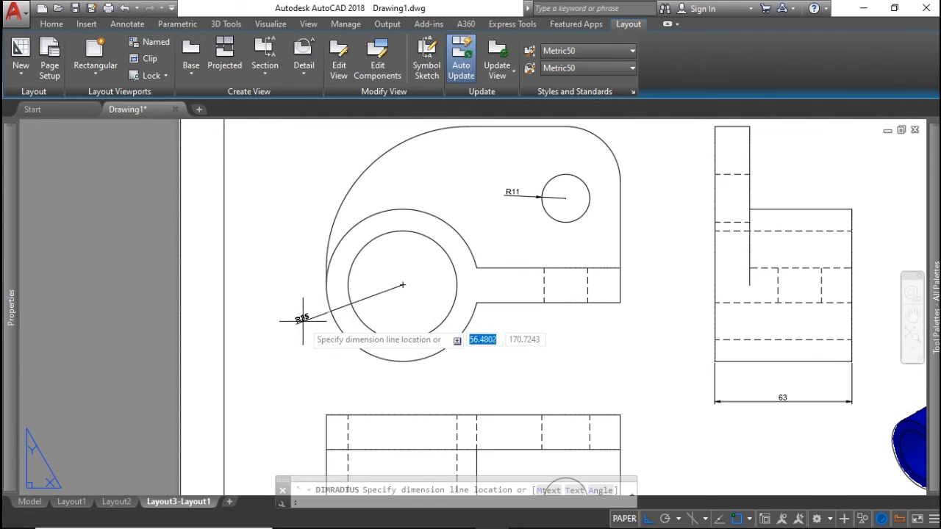
click(302, 320)
key(Return)
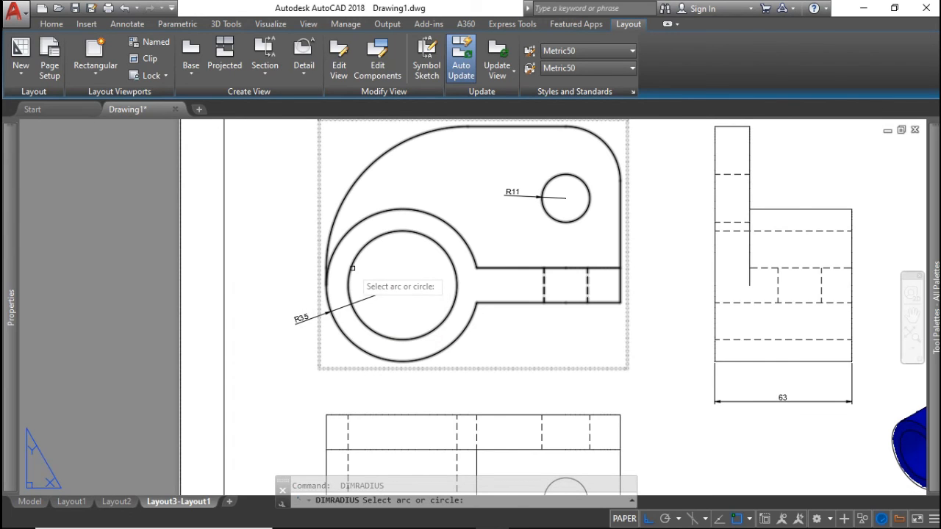
click(352, 268)
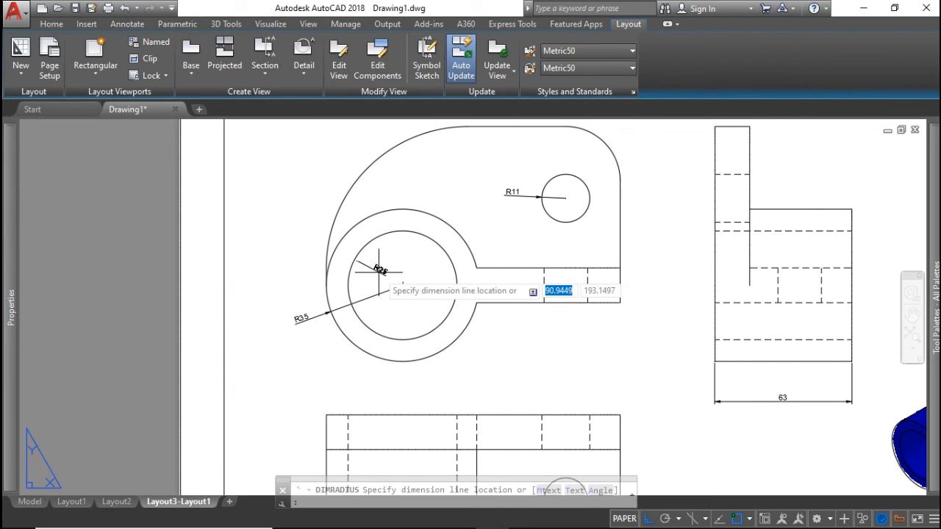
click(377, 272)
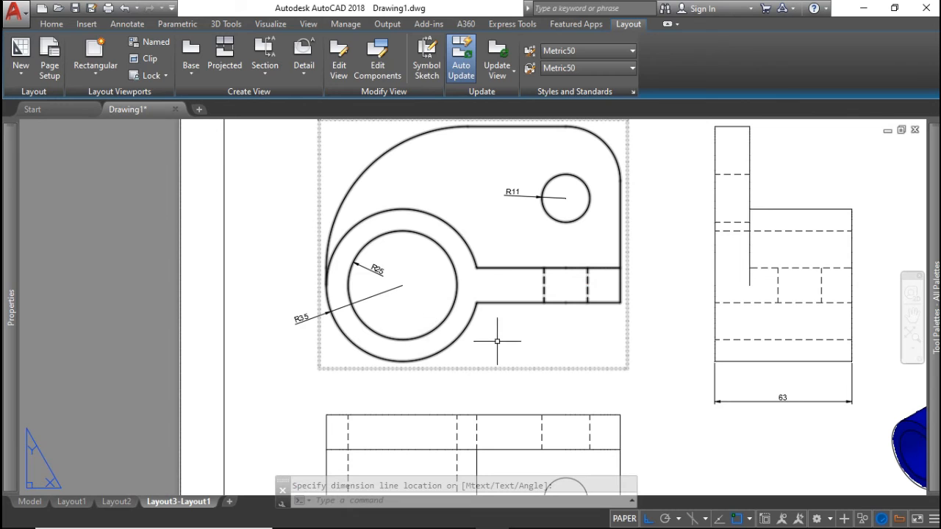
Dimension the front view's large outer arc as R65, placed at the upper left
mouse_move(505, 352)
middle_down()
mouse_move(440, 313)
mouse_move(439, 338)
mouse_move(416, 237)
middle_up()
middle_drag(347, 136, 371, 282)
key(Return)
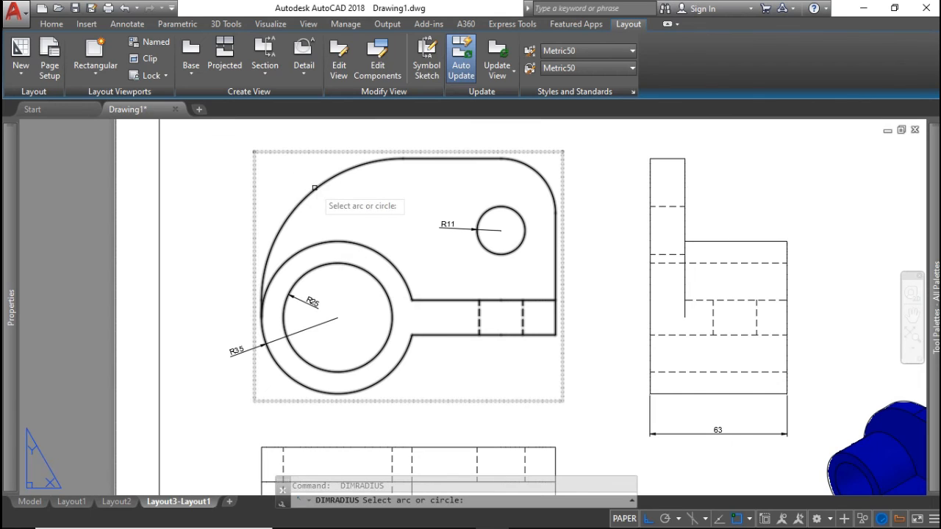
click(314, 189)
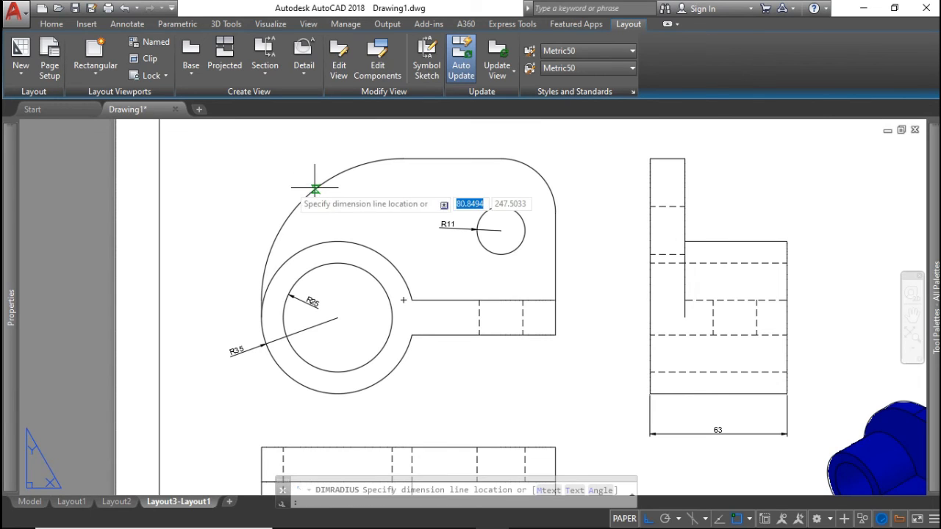
click(257, 169)
middle_drag(375, 282, 349, 204)
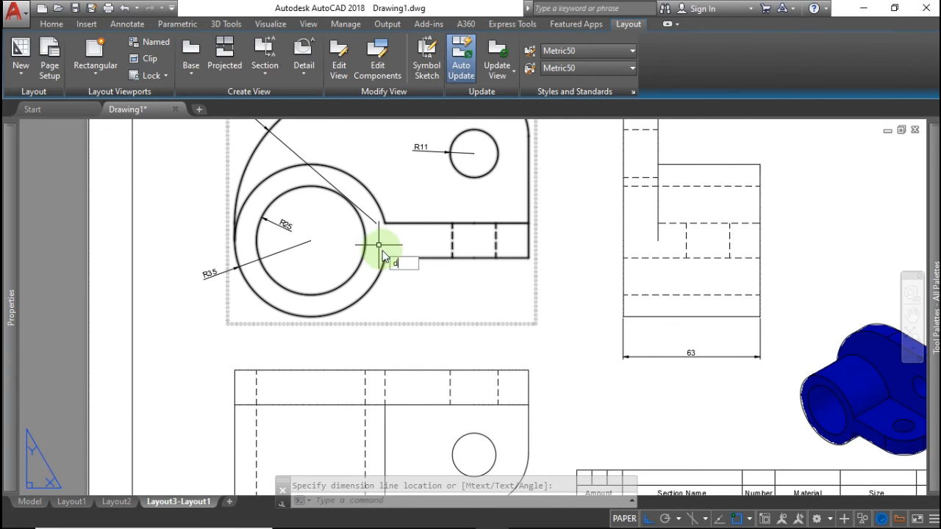
Dimension from the big circle's centre to the right end (100) and to the slot corner (75)
text(li)
key(Return)
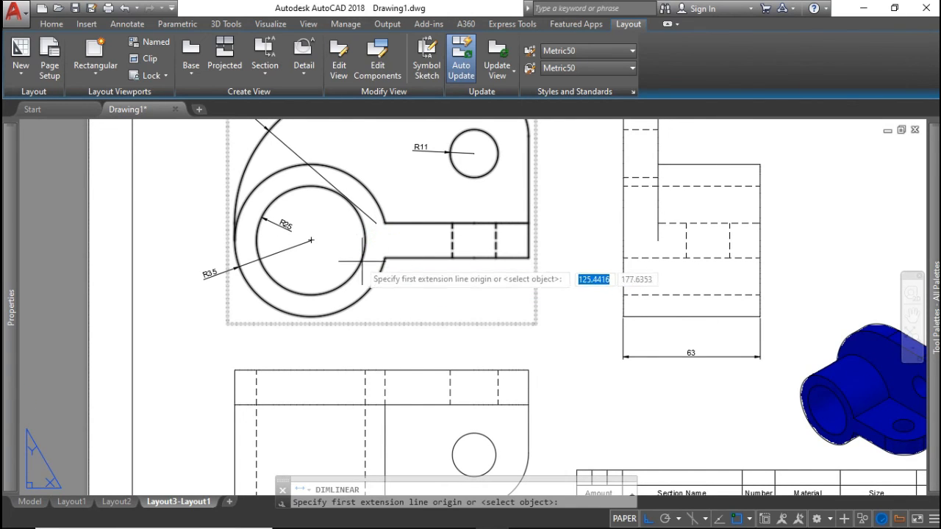
click(311, 240)
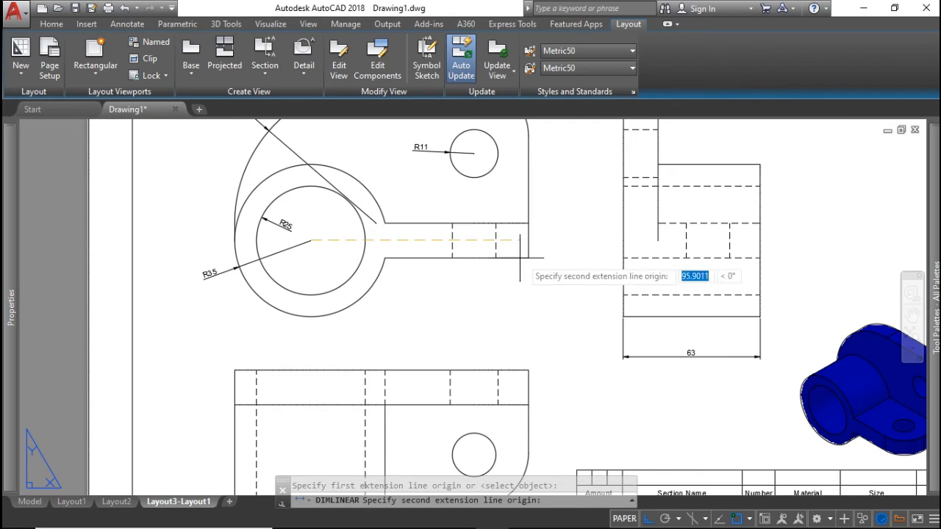
click(529, 258)
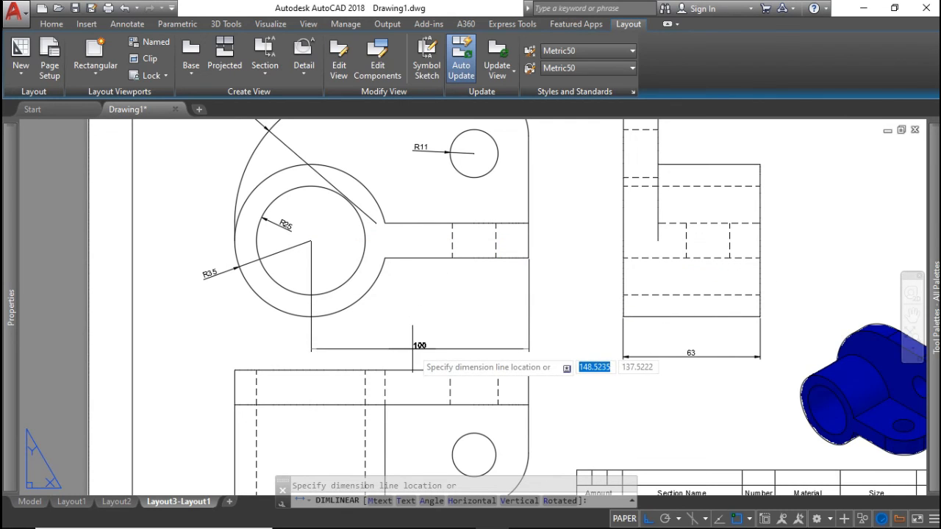
click(415, 325)
key(Return)
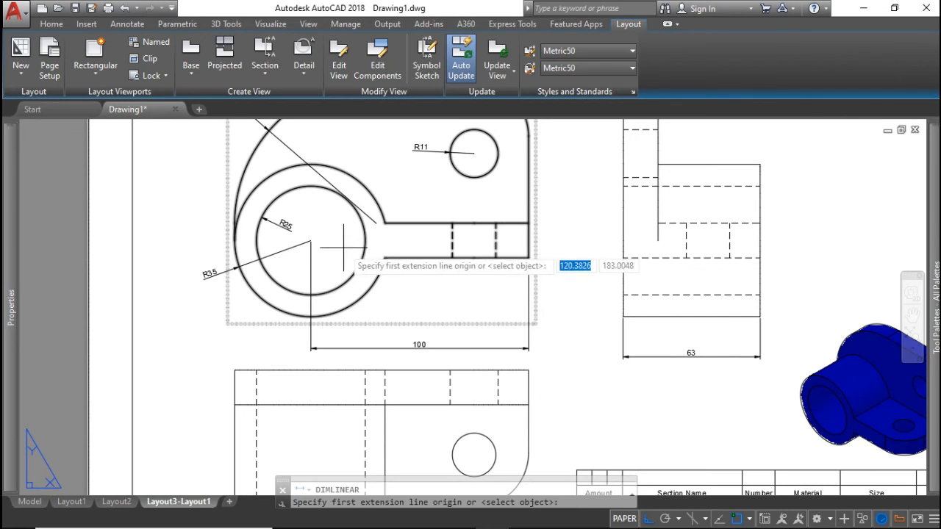
click(311, 240)
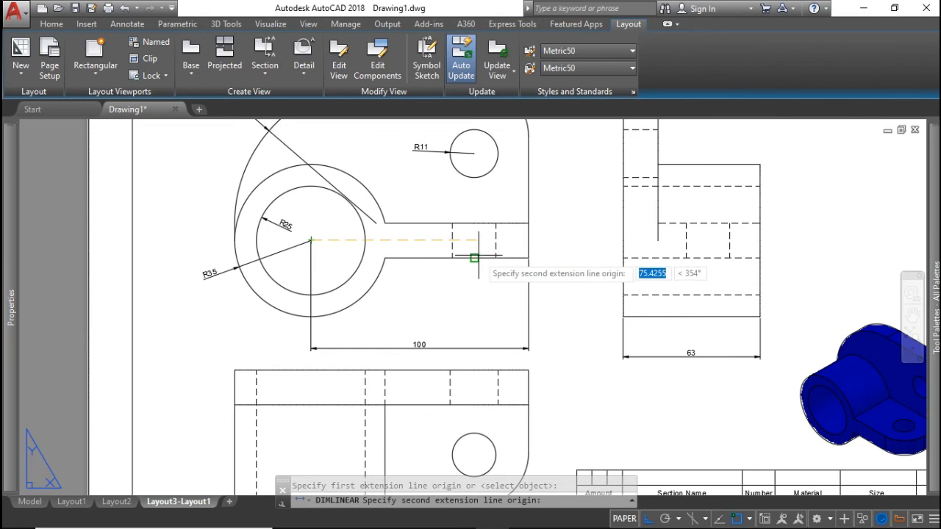
click(474, 258)
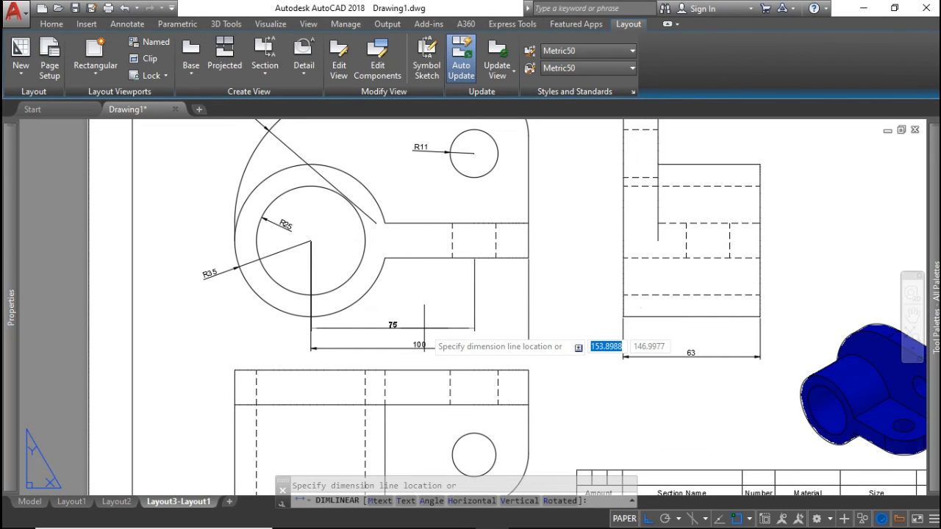
click(451, 329)
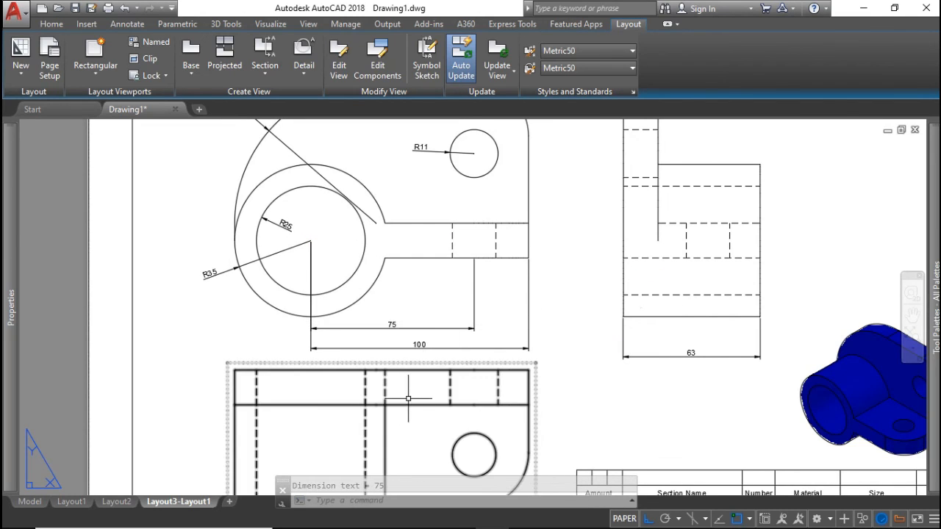
Compare the sheet with the reference PDF, then return to the drawing
mouse_move(392, 525)
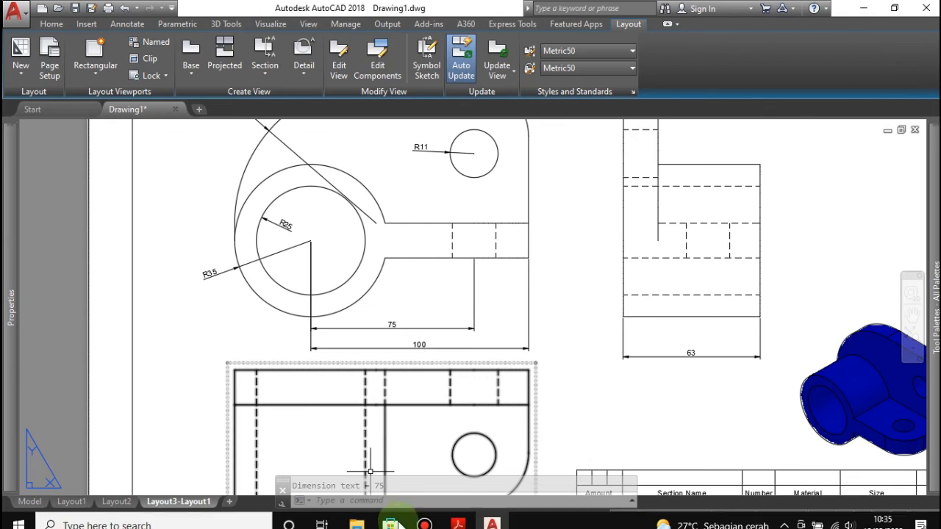
click(457, 518)
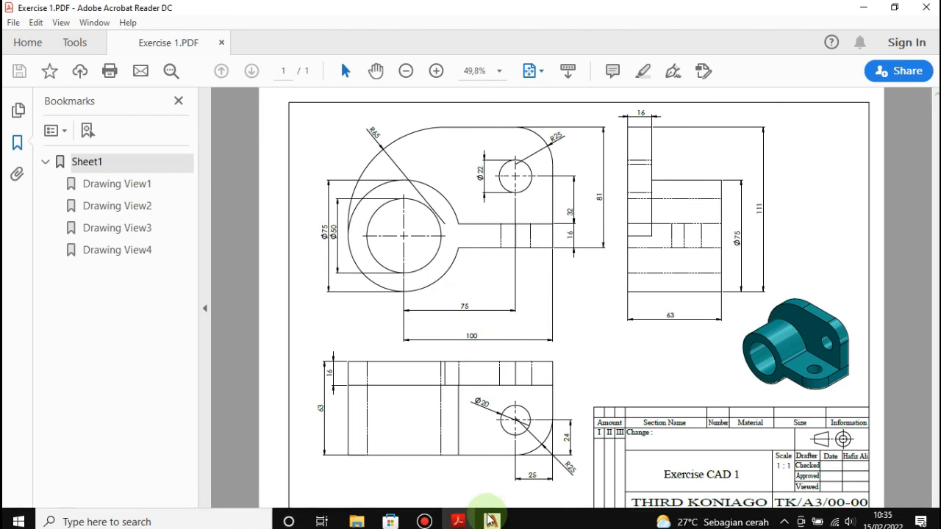
click(460, 517)
scroll(533, 336, down, 4)
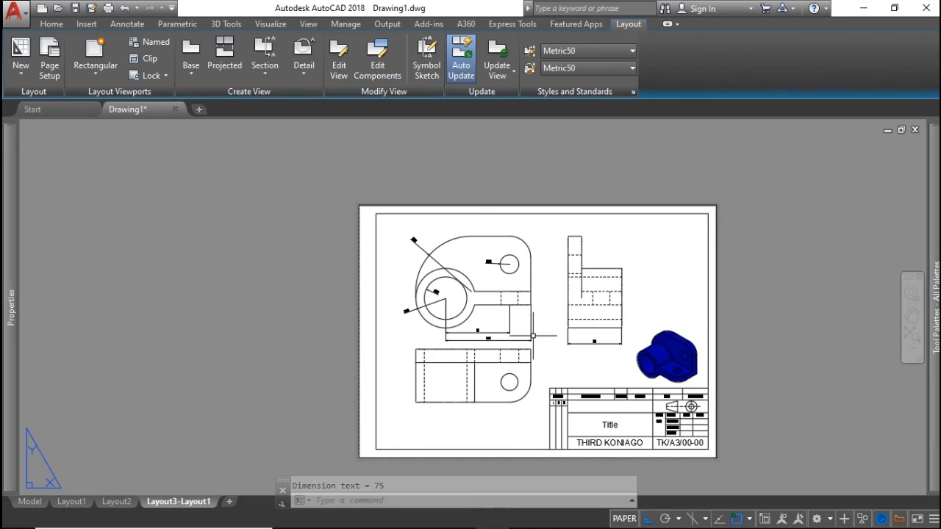
Change the title block's Title text to 'Exercise'
scroll(533, 335, up, 2)
middle_drag(533, 336, 457, 277)
scroll(477, 294, down, 2)
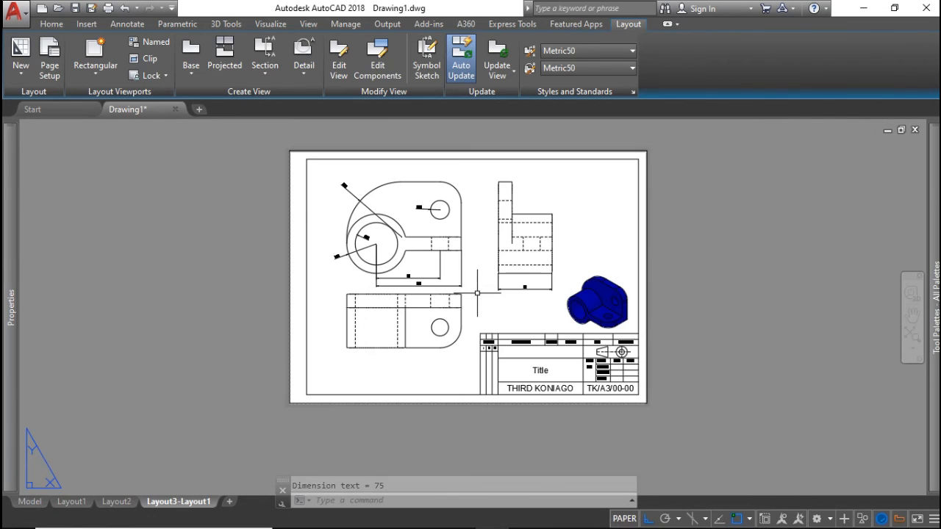
scroll(592, 358, up, 8)
middle_drag(389, 402, 482, 361)
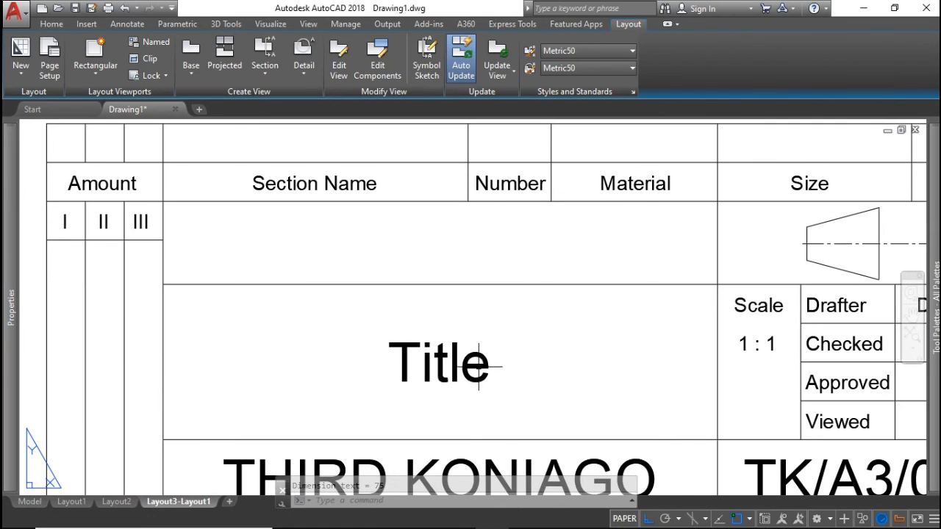
click(470, 371)
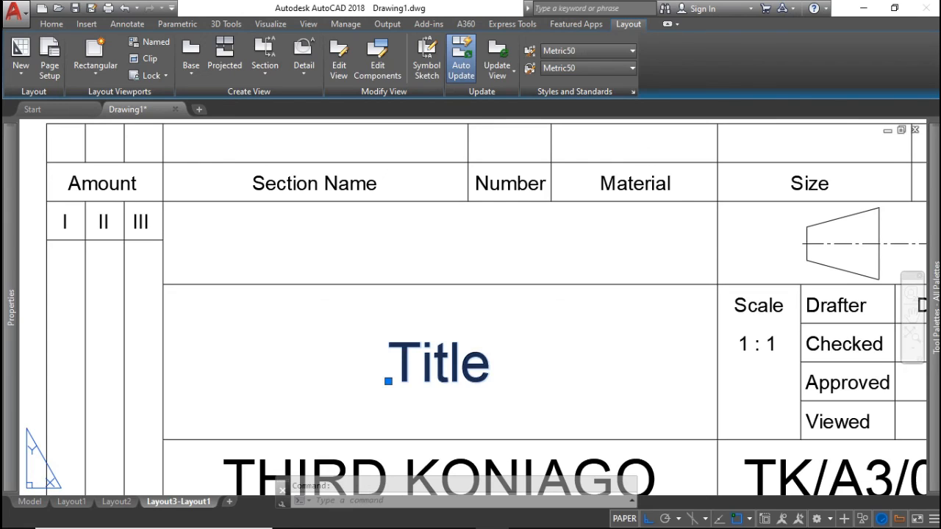
double_click(502, 364)
text(Ex)
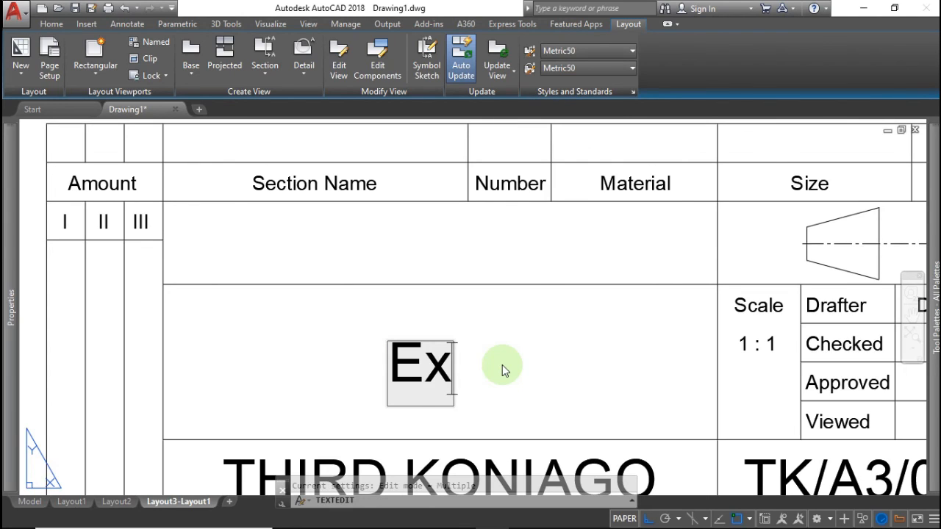
text(ercise)
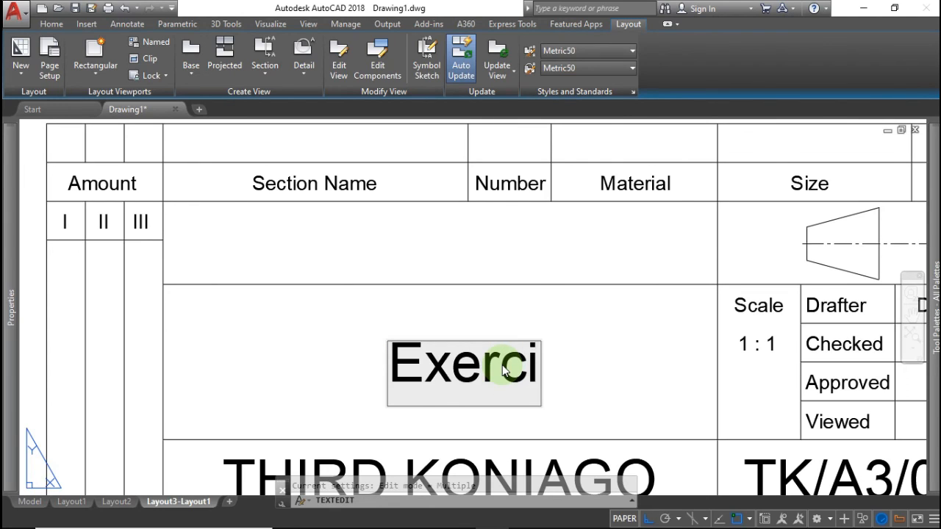
click(519, 313)
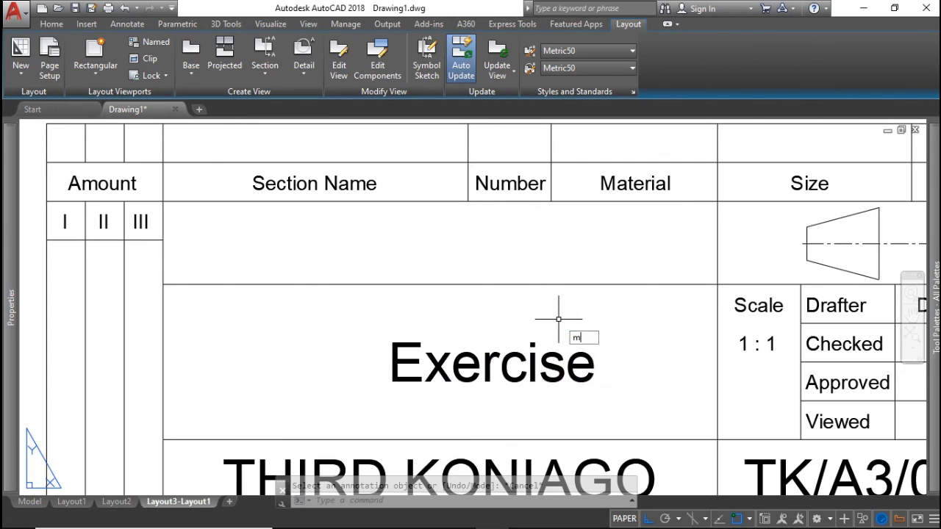
Move the 'Exercise' text left within its cell and zoom out to the full sheet
key(Return)
click(546, 356)
key(Return)
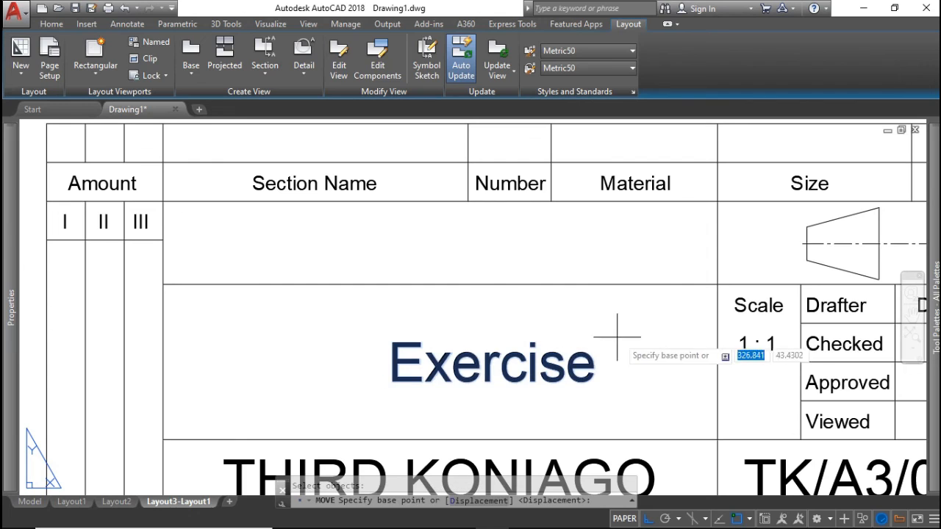
click(631, 329)
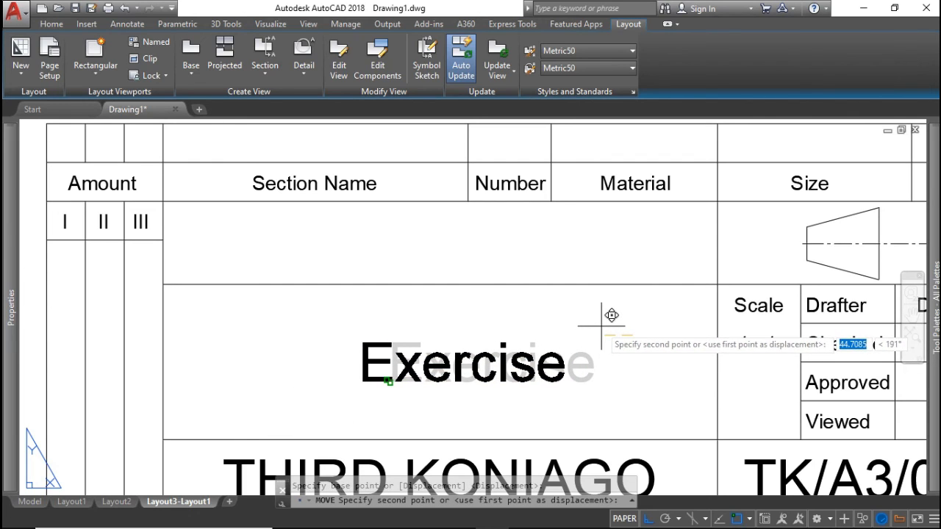
click(556, 323)
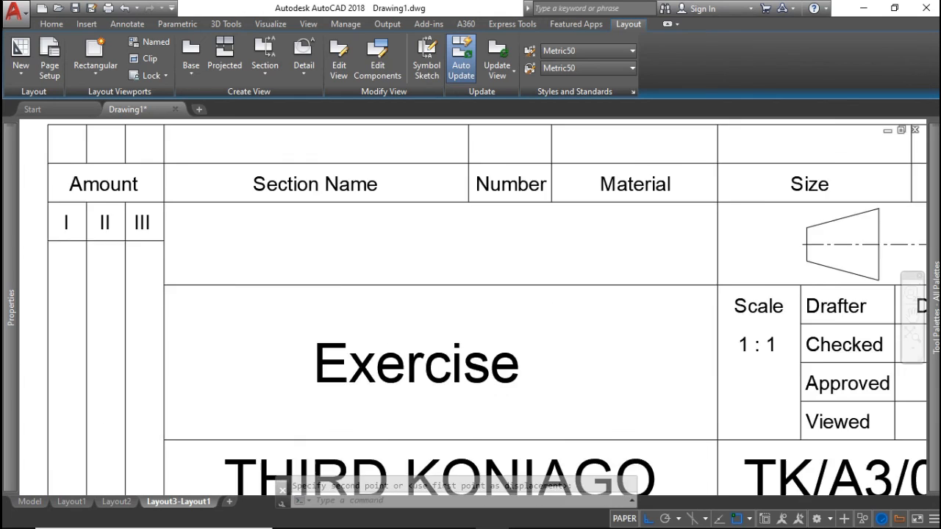
scroll(563, 361, down, 3)
scroll(567, 380, down, 4)
middle_drag(566, 378, 597, 451)
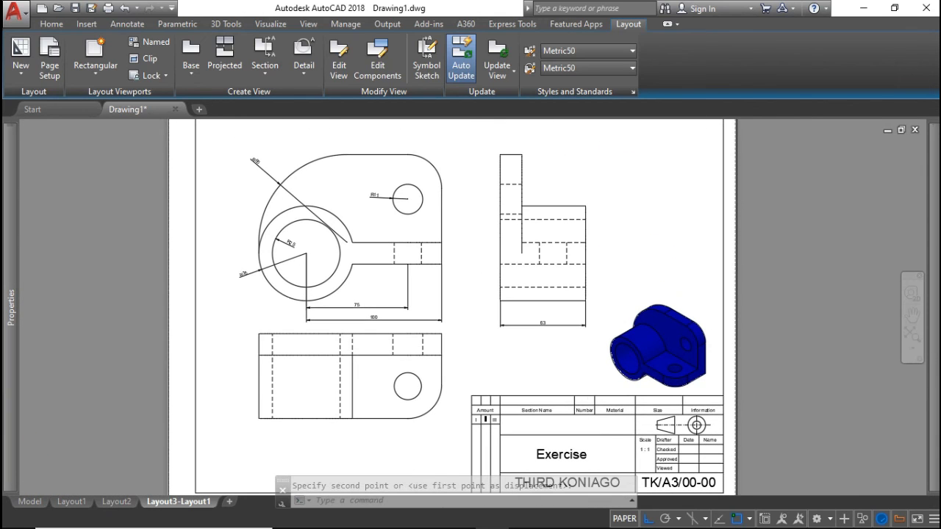
middle_drag(562, 399, 640, 385)
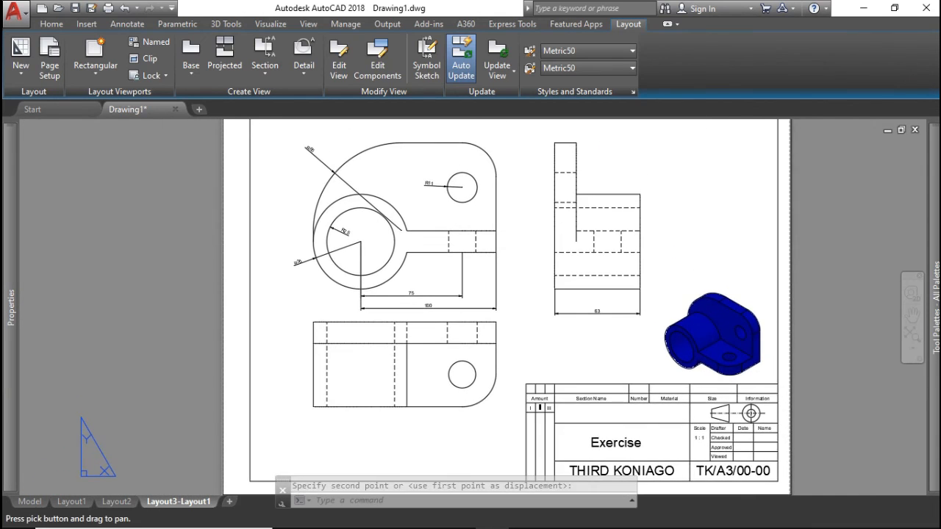
scroll(607, 224, down, 3)
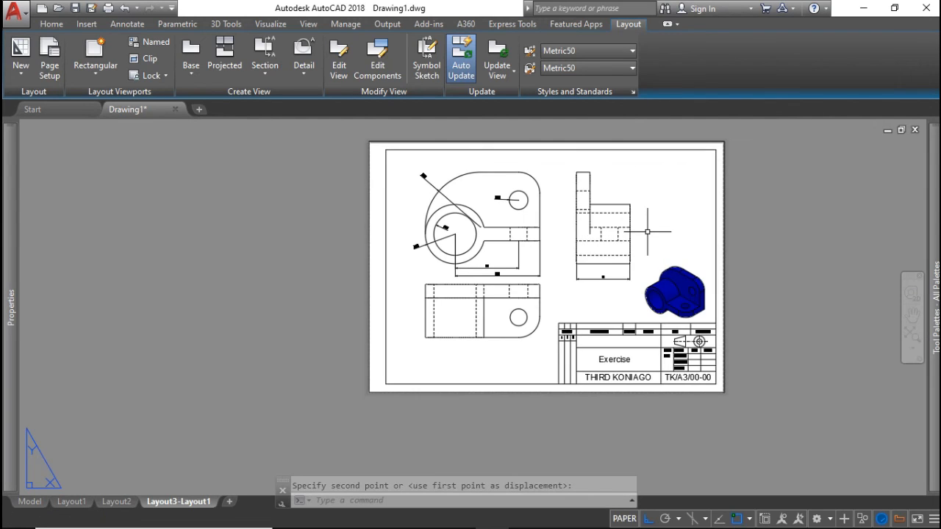
middle_drag(657, 222, 590, 289)
click(636, 277)
click(594, 230)
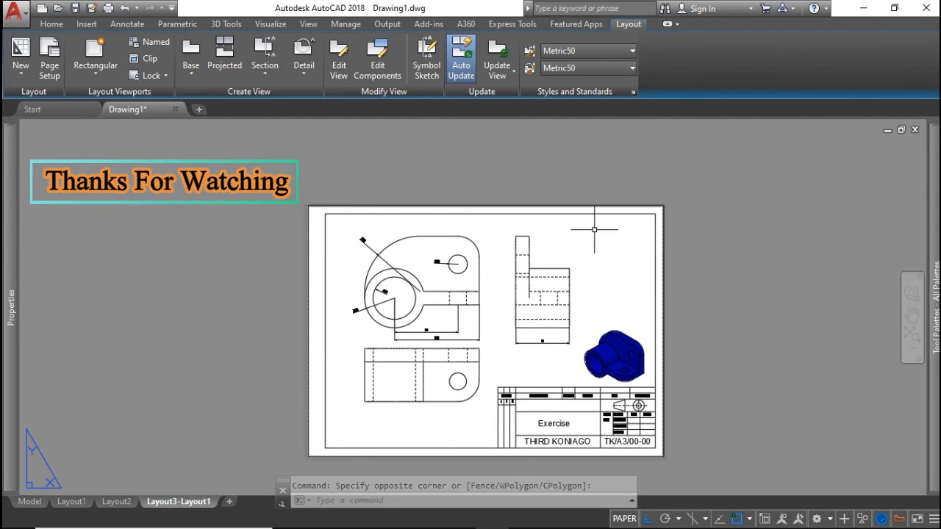
click(122, 206)
click(225, 294)
click(267, 347)
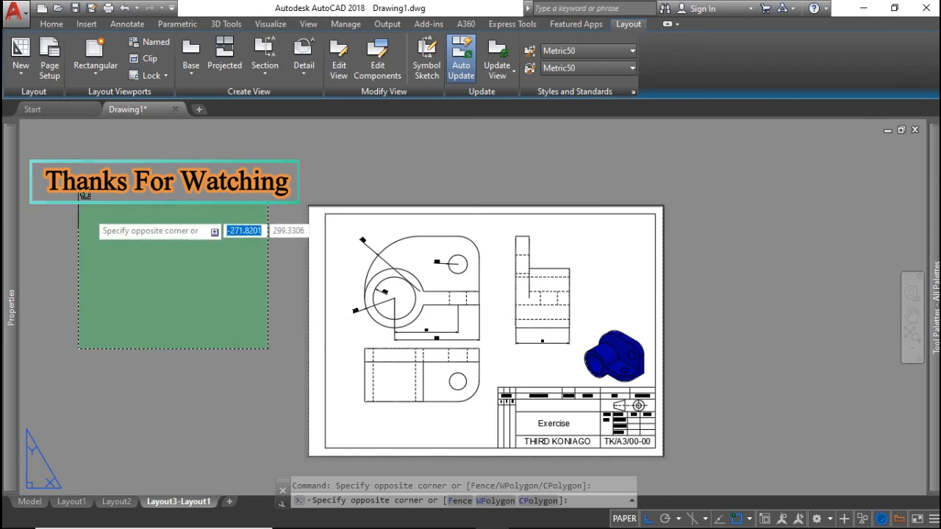